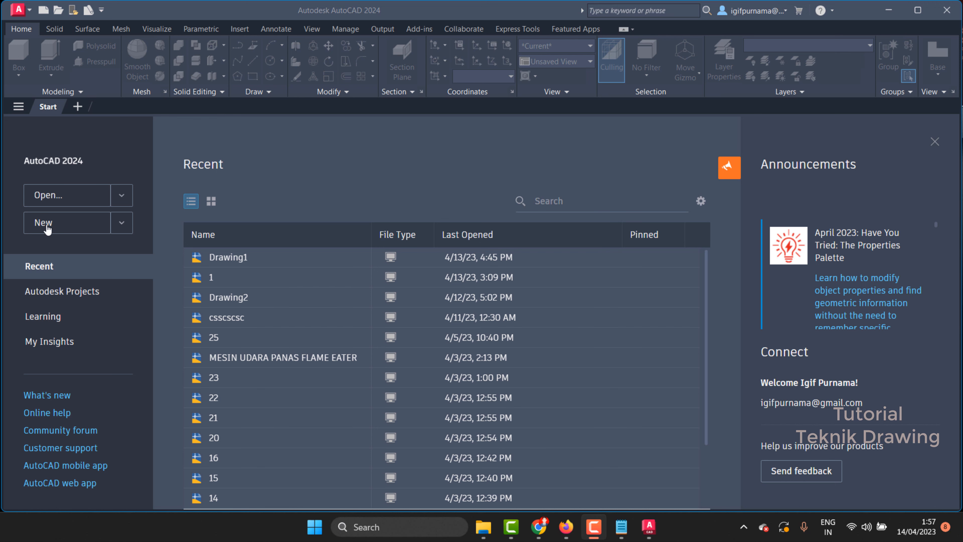
Create a new drawing and set its view to SW Isometric.
click(45, 227)
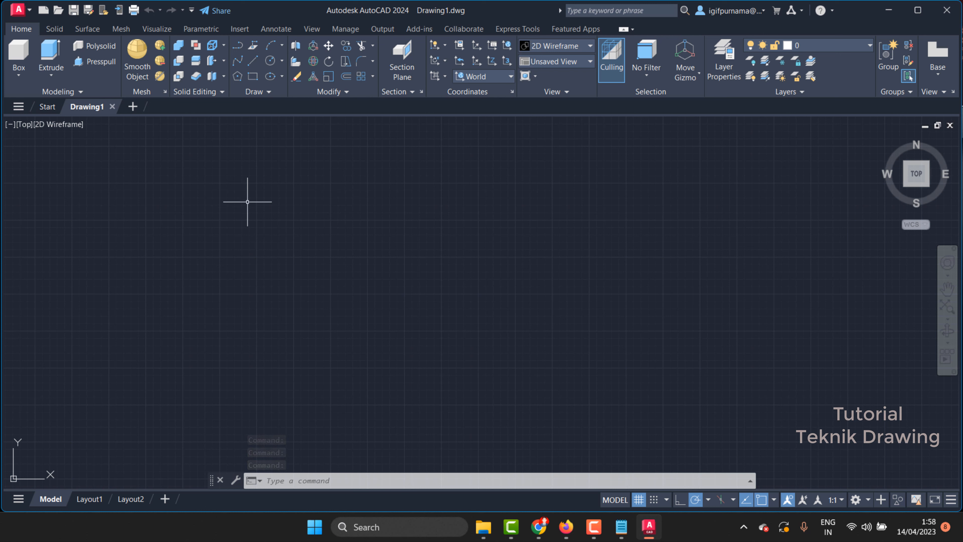
click(556, 63)
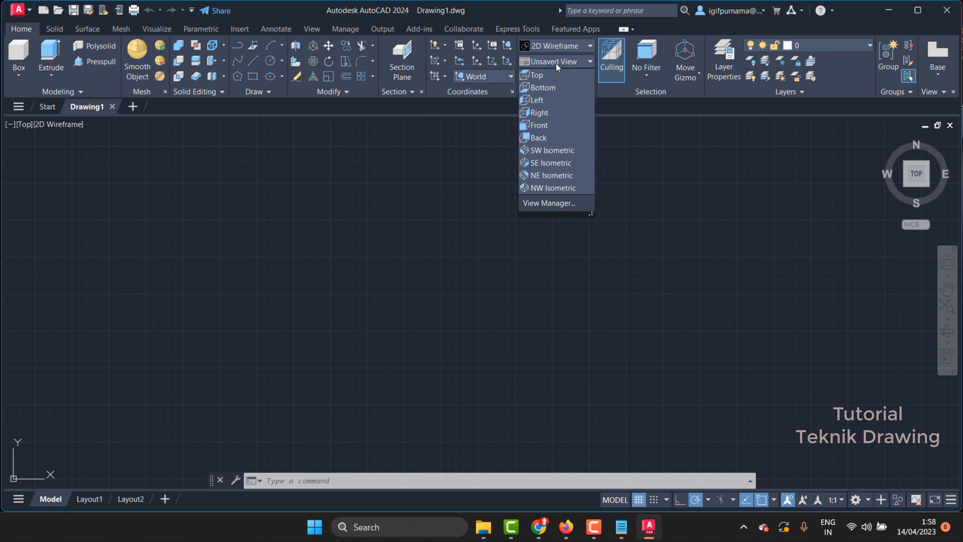
click(577, 151)
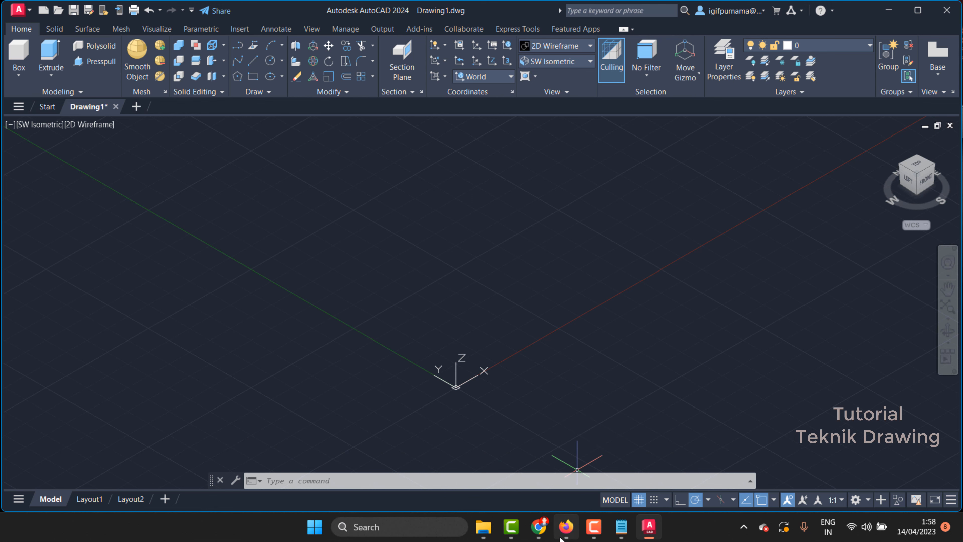
Switch to Firefox and read the basic 3D command section on Box in the AutoCAD module PDF.
click(565, 526)
click(345, 8)
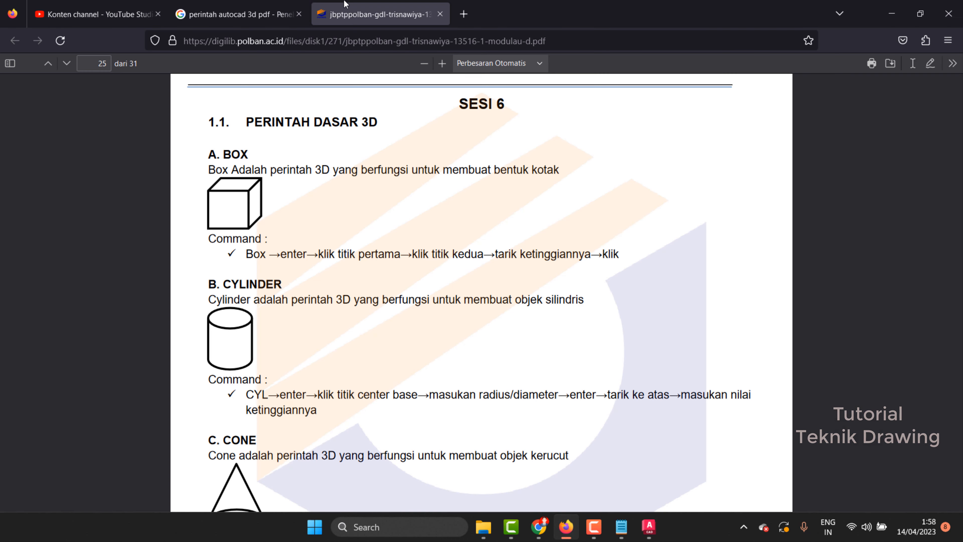
scroll(396, 182, down, 3)
scroll(396, 182, up, 6)
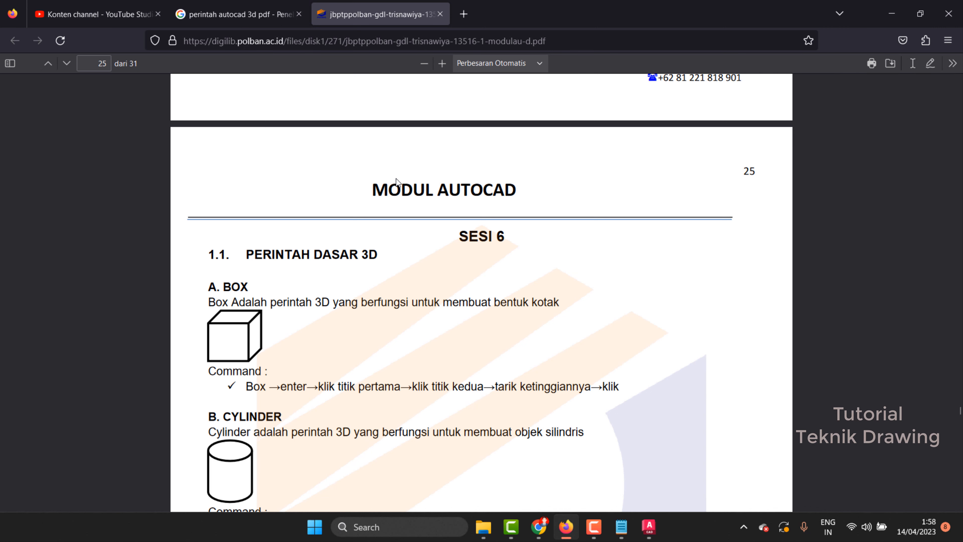
scroll(396, 182, down, 3)
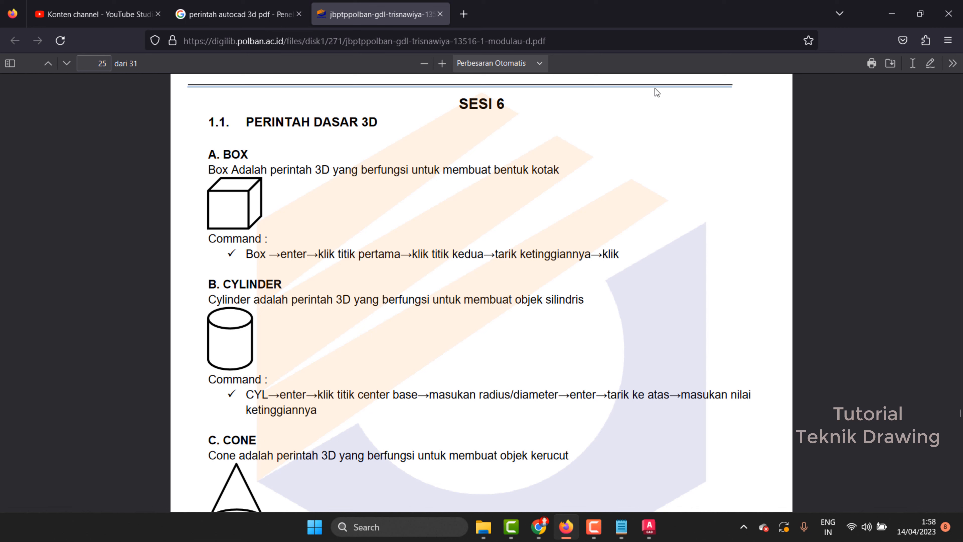
Switch back to AutoCAD and draw a solid box above the origin, about 119.5 units high.
click(649, 526)
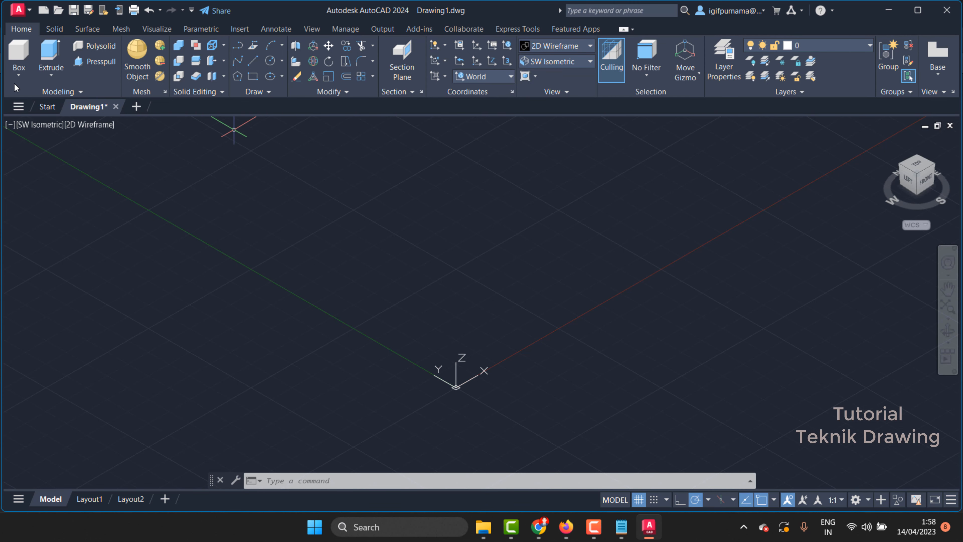
click(18, 75)
click(31, 95)
click(414, 201)
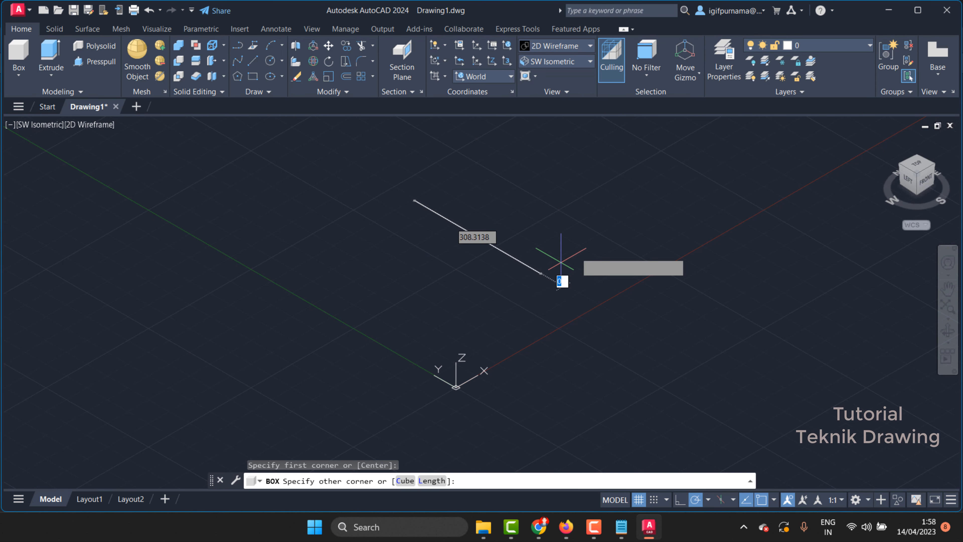
click(635, 192)
click(633, 133)
scroll(437, 247, up, 2)
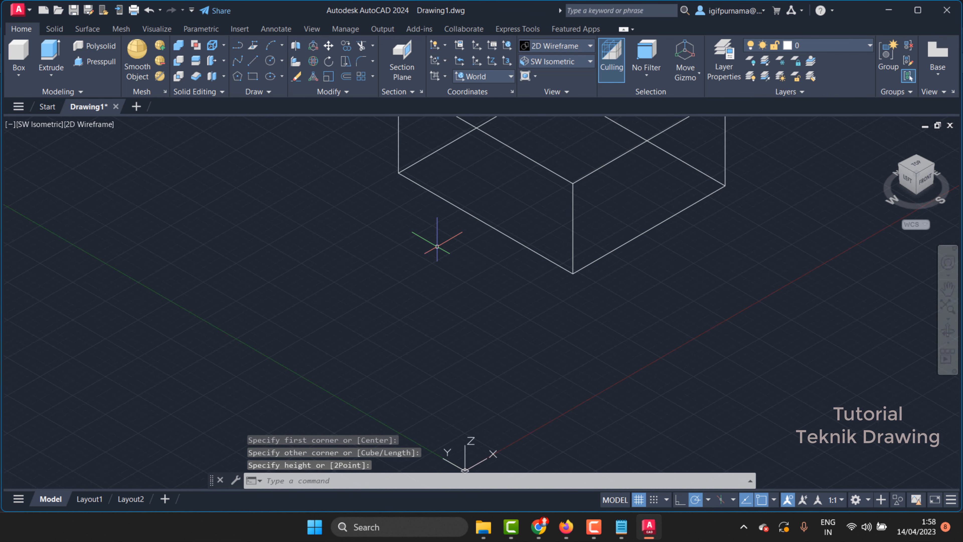
scroll(437, 247, down, 3)
scroll(487, 129, up, 1)
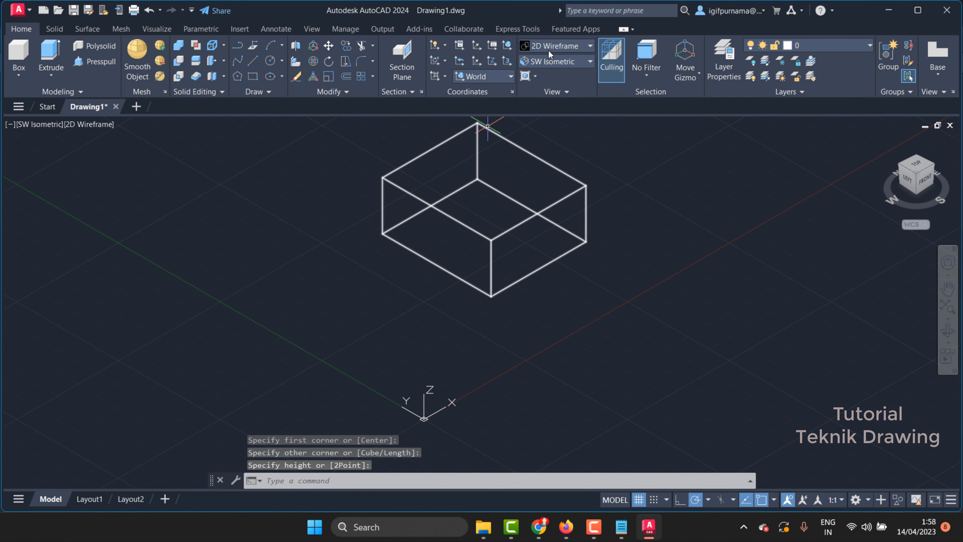
Change the visual style of the viewport to Shaded.
click(563, 46)
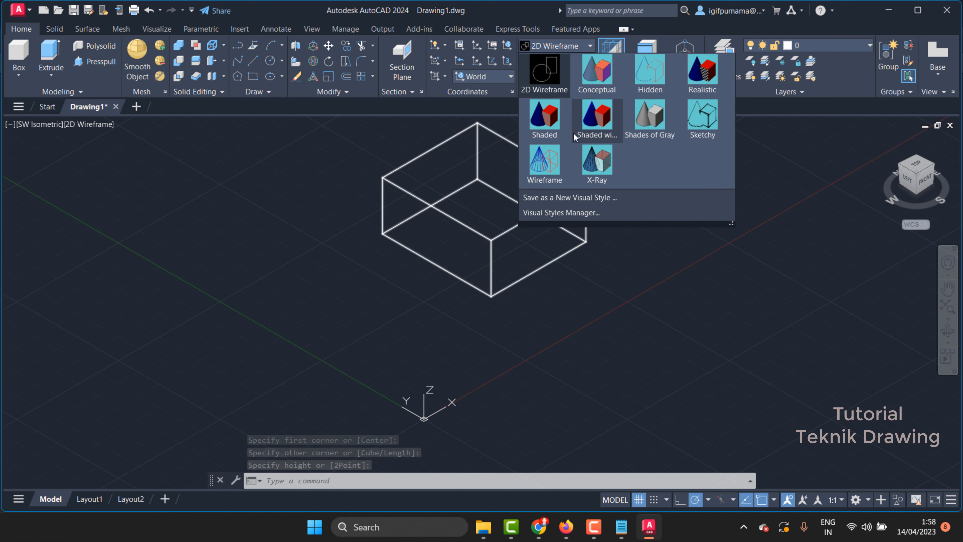
scroll(469, 207, up, 2)
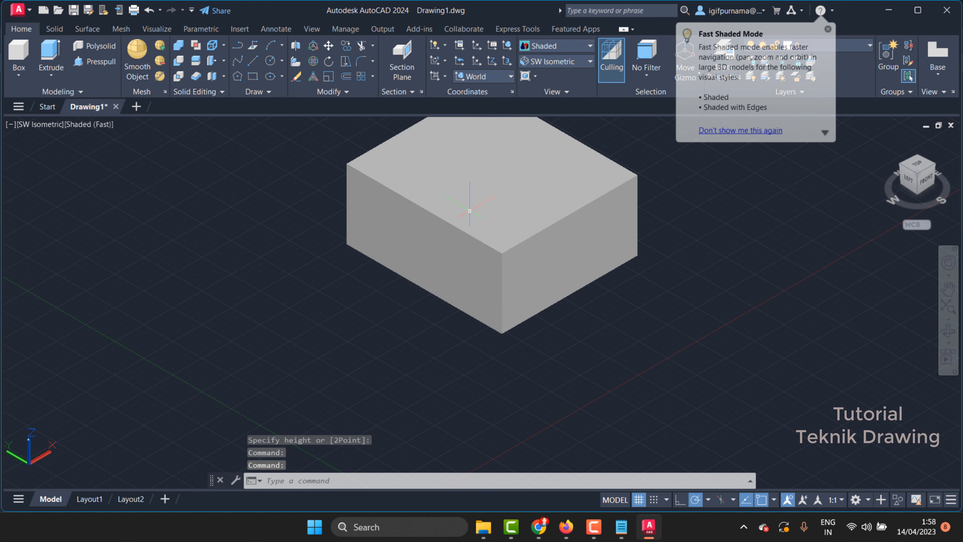
scroll(475, 167, up, 3)
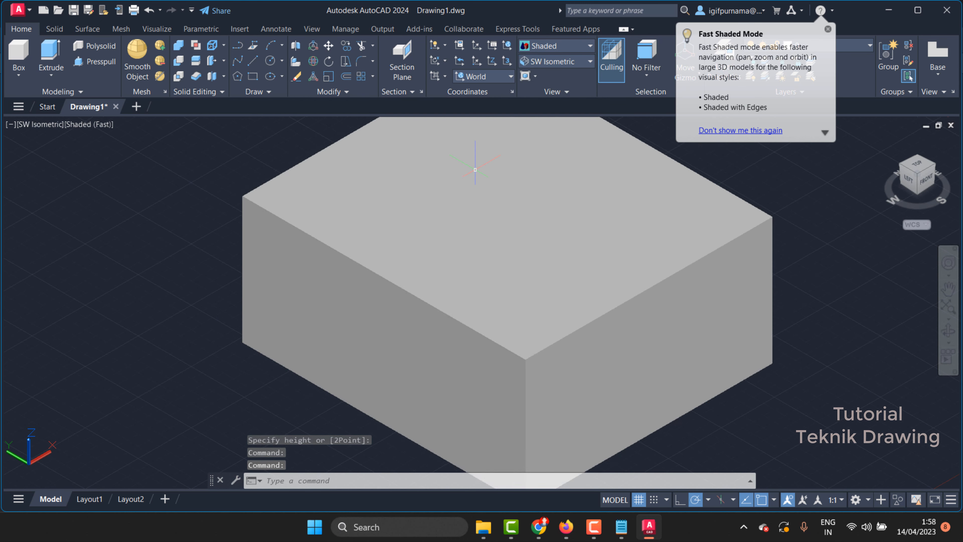
scroll(462, 188, down, 2)
Switch to Firefox and read the Cylinder, Cone and Pyramid command descriptions in the module PDF.
click(18, 75)
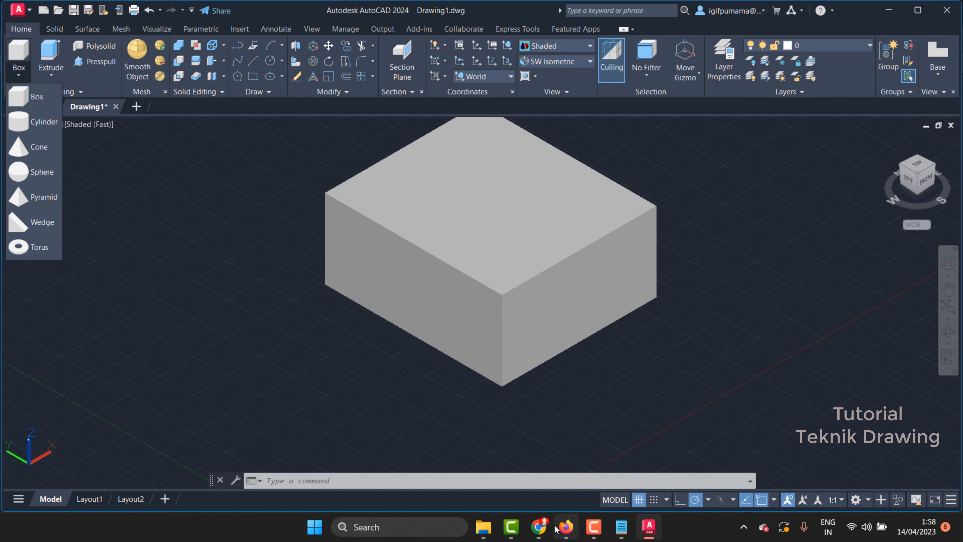
click(566, 527)
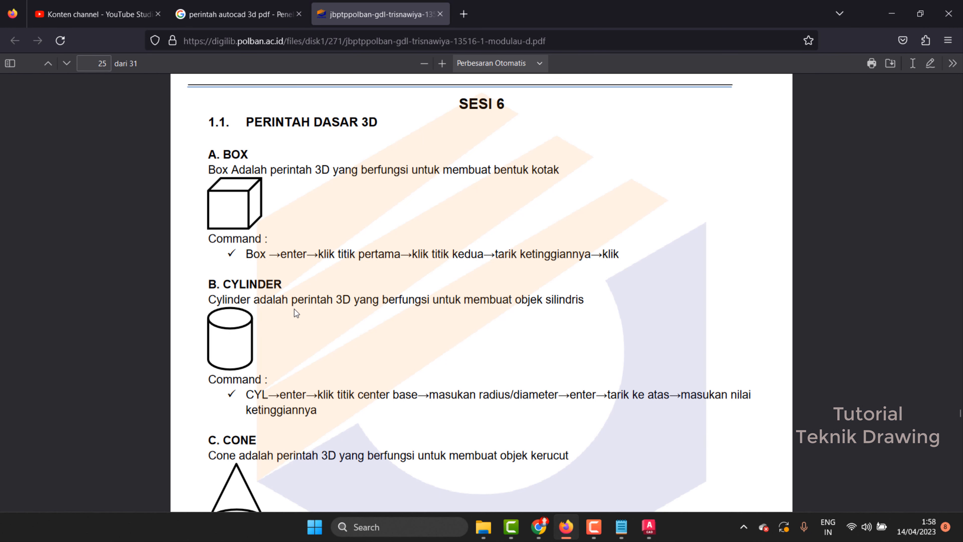
scroll(294, 310, down, 2)
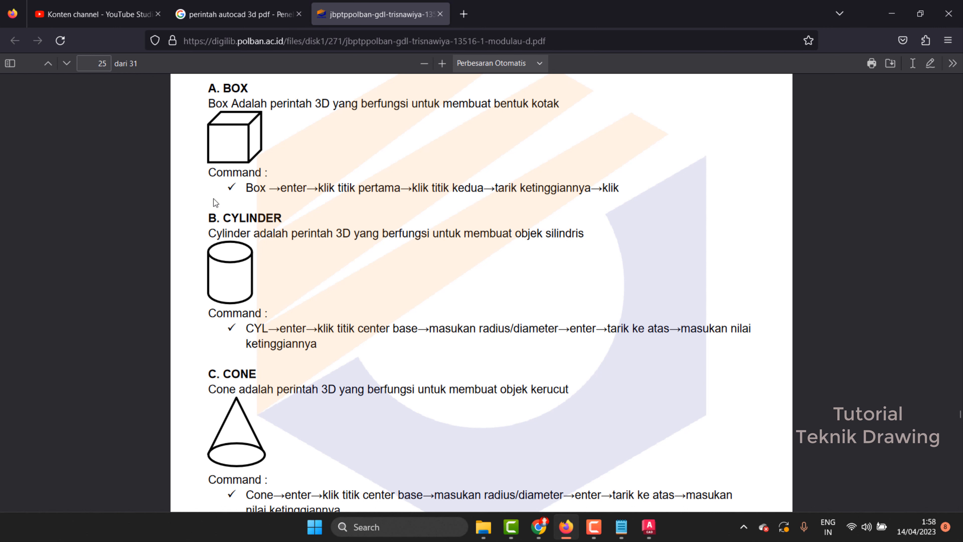
scroll(233, 270, down, 3)
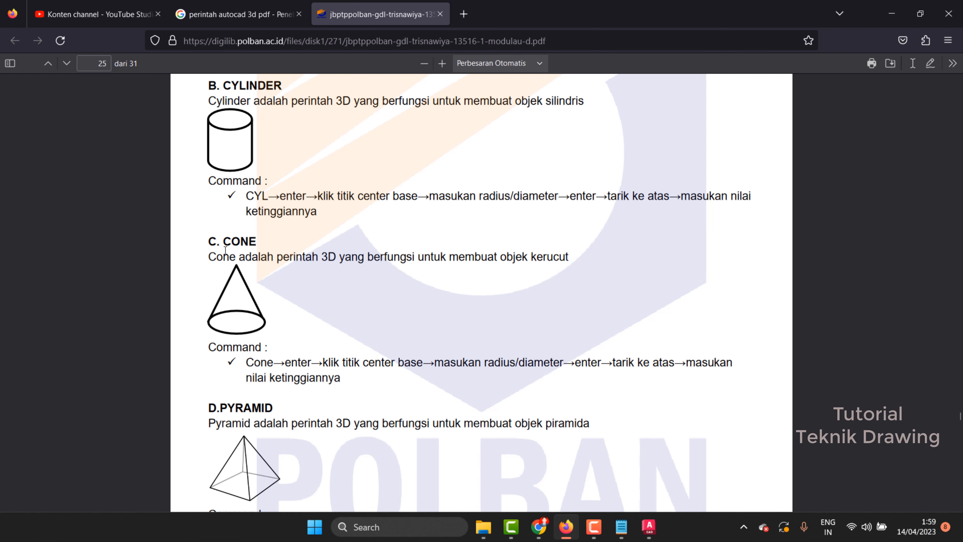
scroll(225, 250, down, 2)
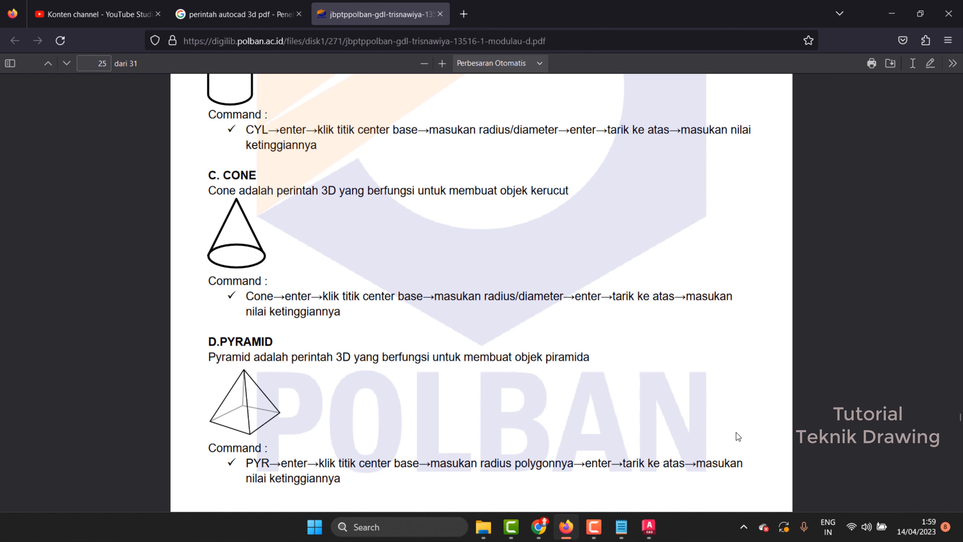
scroll(282, 186, up, 1)
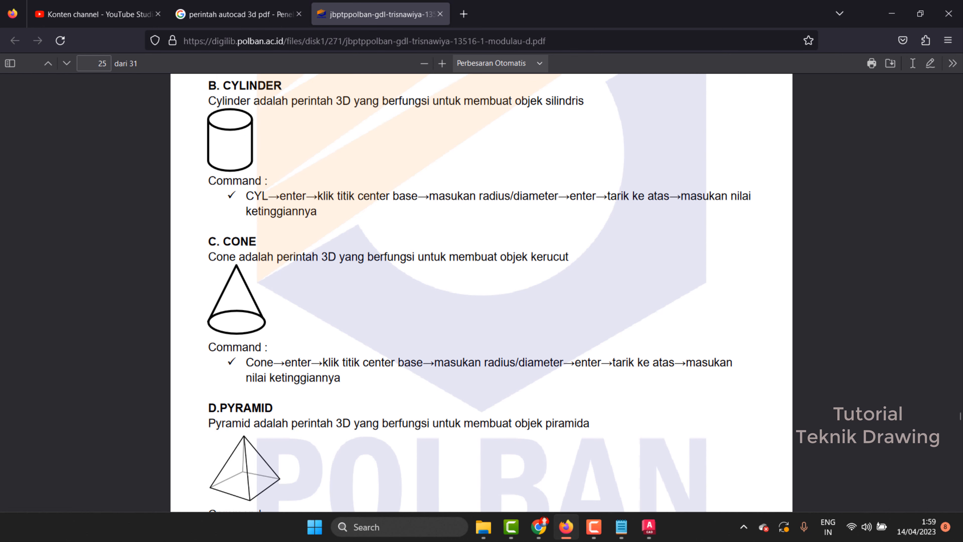
Return to AutoCAD and draw a solid cone freehand beside the box.
click(892, 13)
click(24, 76)
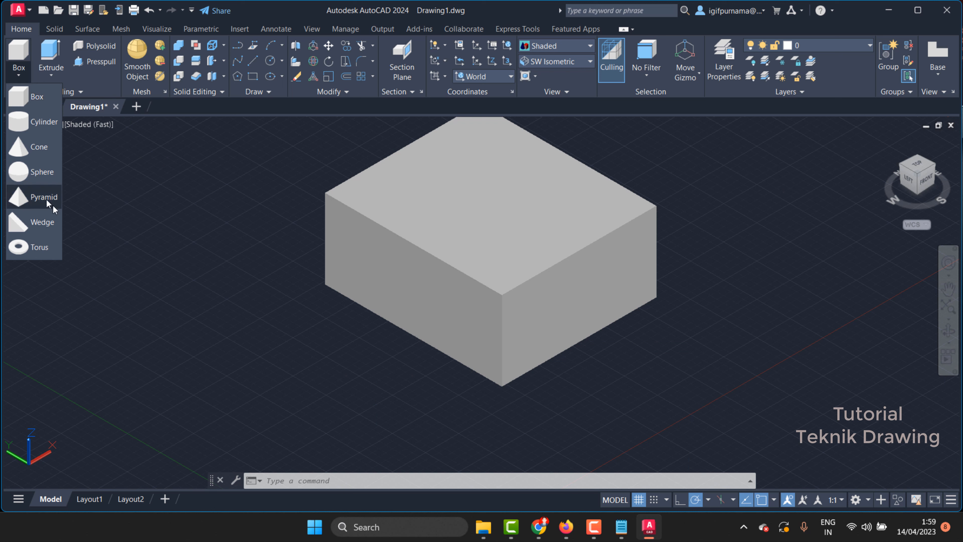
click(33, 152)
click(176, 268)
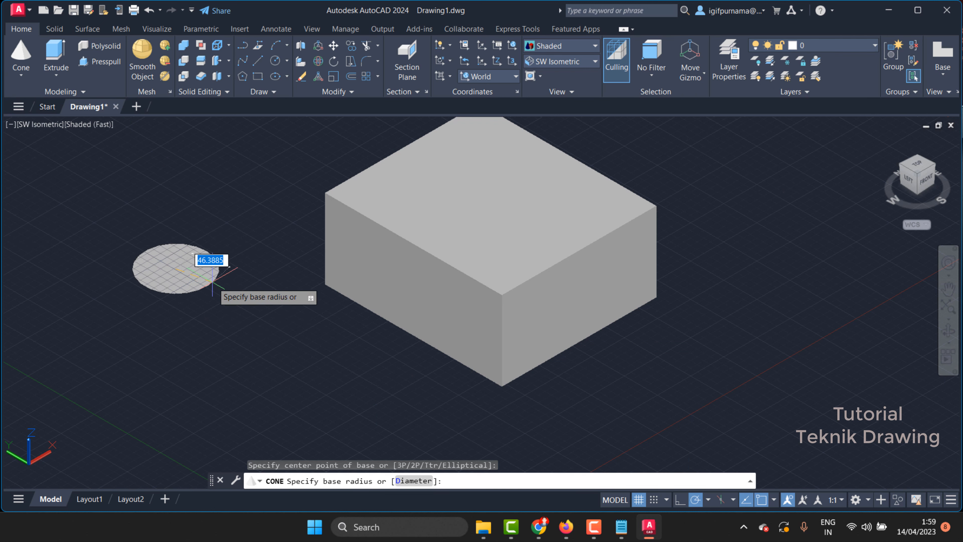
click(235, 302)
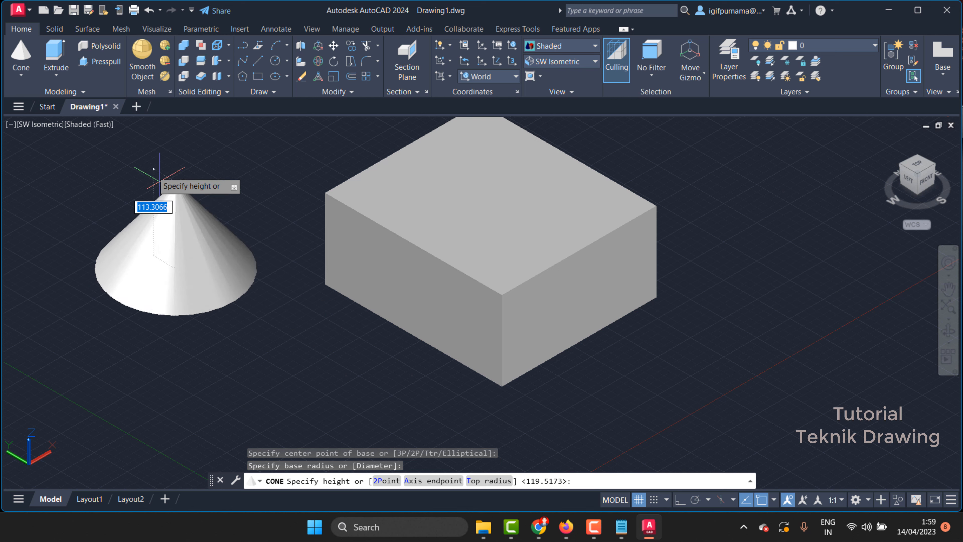
click(165, 149)
Widen the cone's tip with its top radius grip to make a truncated cone.
click(167, 150)
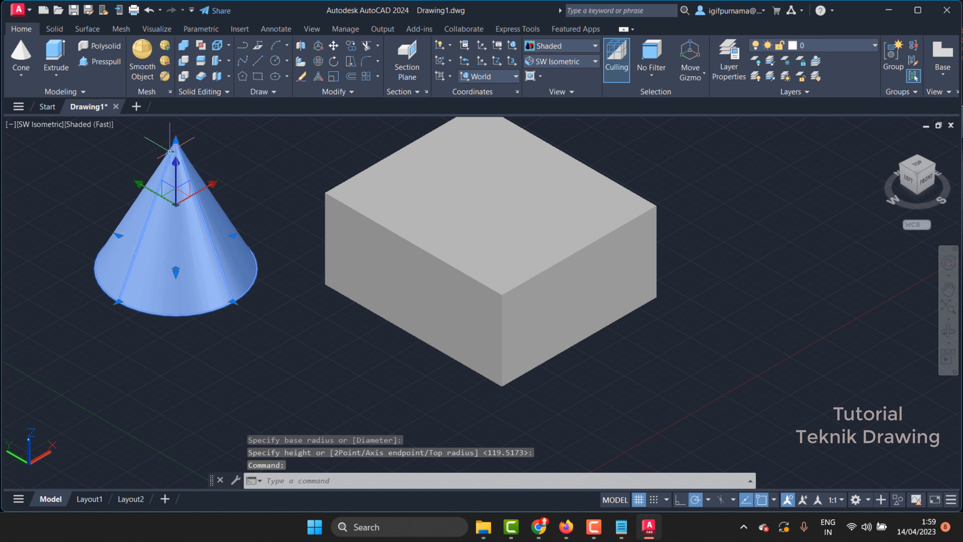
click(175, 141)
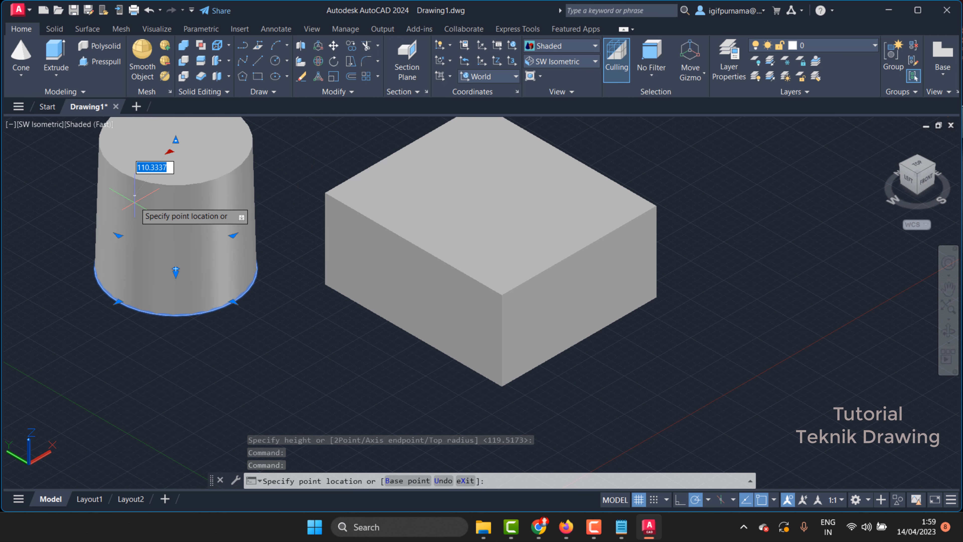
click(136, 192)
key(Escape)
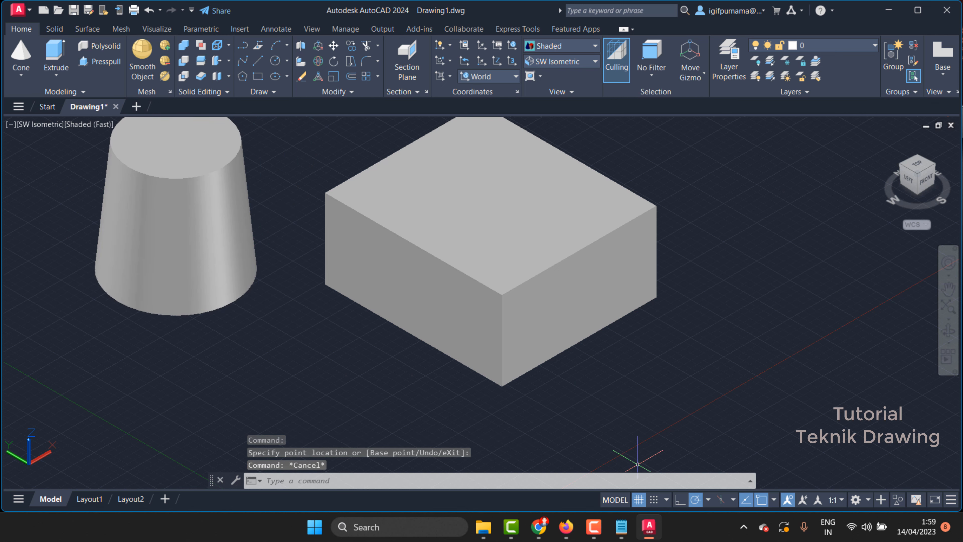
Switch to Firefox and read the module's pages from Pyramid through Sphere, Torus and Wedge to 3D Modeling Extrude.
click(566, 527)
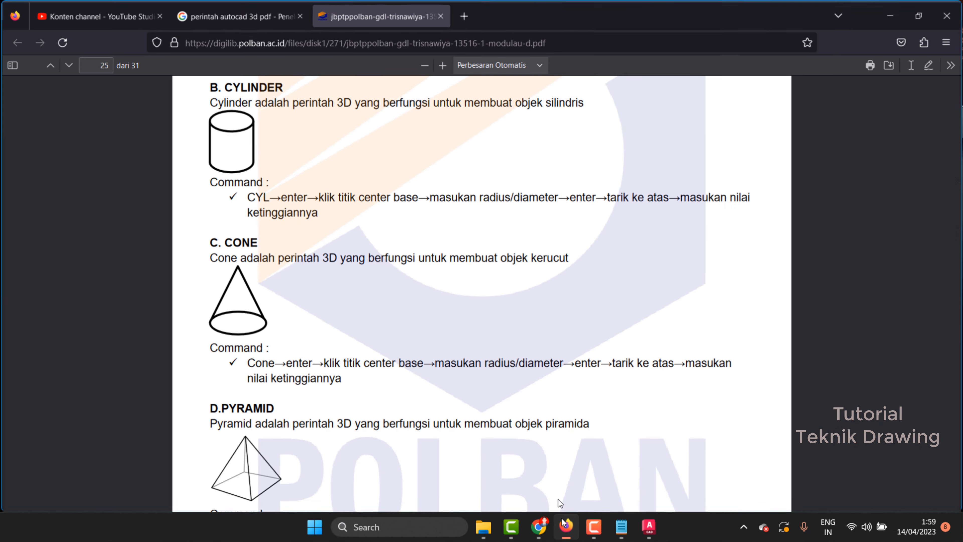
scroll(376, 259, down, 3)
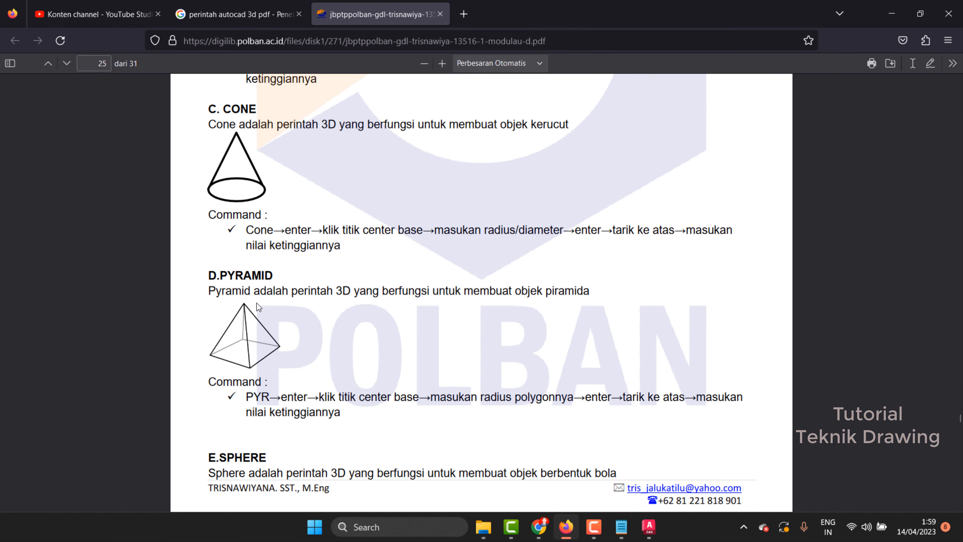
scroll(236, 196, down, 10)
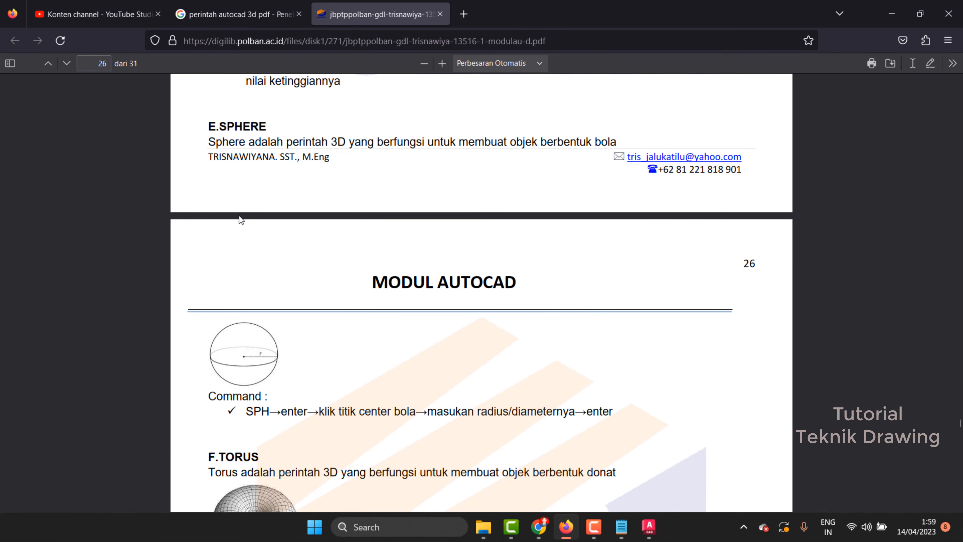
scroll(277, 252, down, 6)
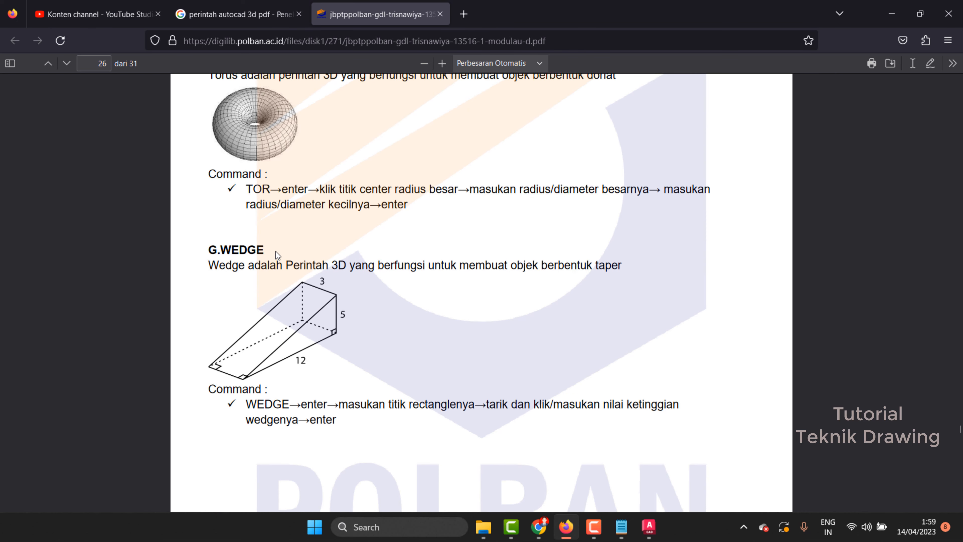
scroll(307, 260, down, 15)
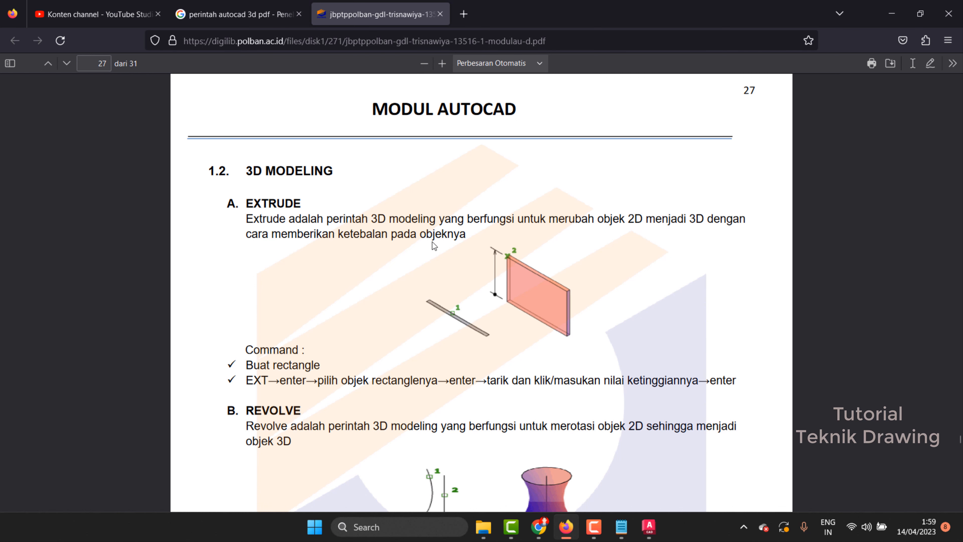
scroll(388, 266, down, 2)
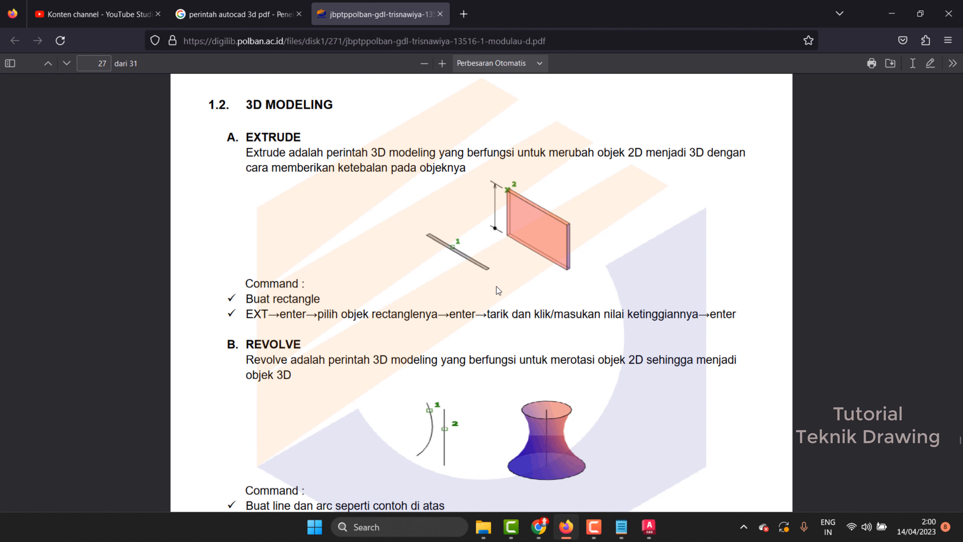
Return to AutoCAD and erase both the box and the truncated cone.
click(892, 13)
scroll(362, 190, up, 3)
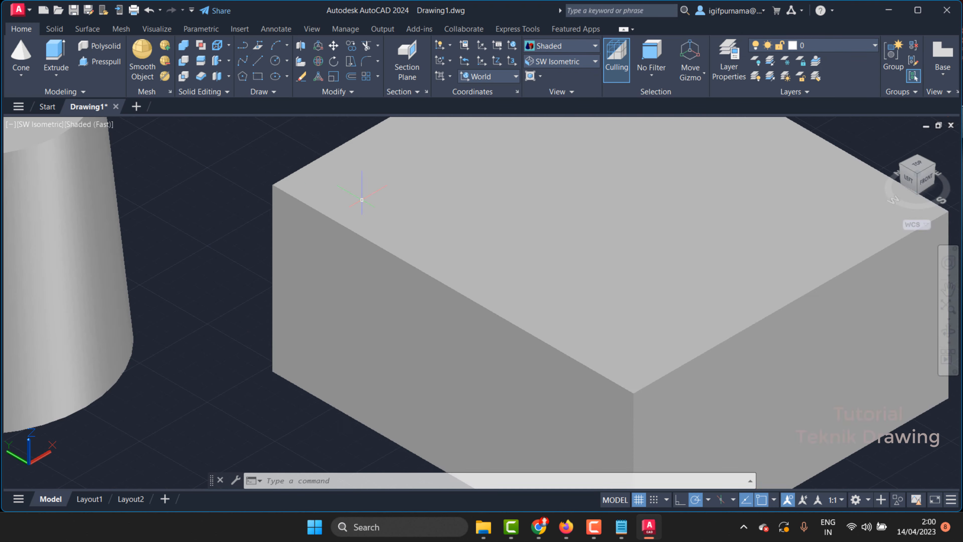
scroll(363, 189, down, 6)
click(300, 77)
click(505, 326)
click(191, 133)
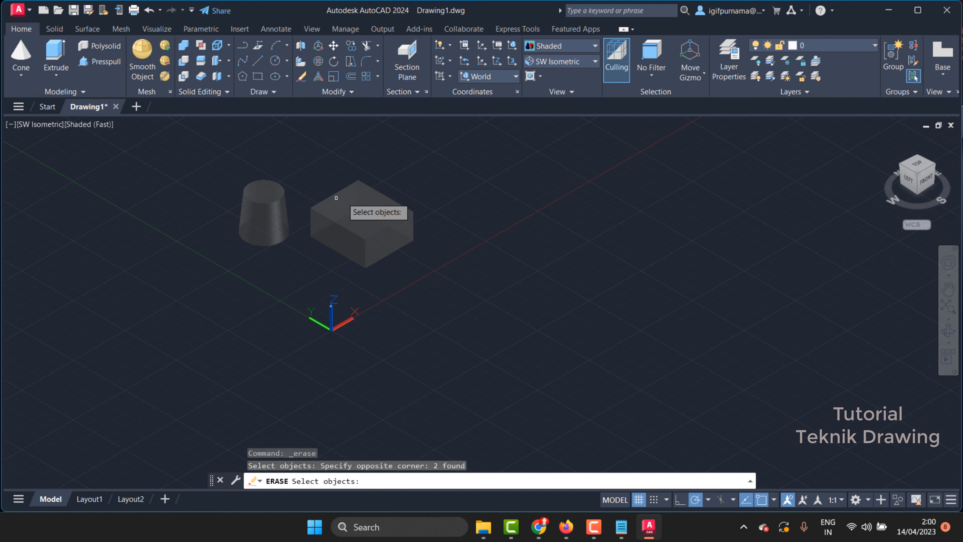
key(Return)
Draw a long, narrow closed outline freehand with four connected lines in the empty drawing.
scroll(394, 206, up, 2)
click(258, 61)
click(275, 221)
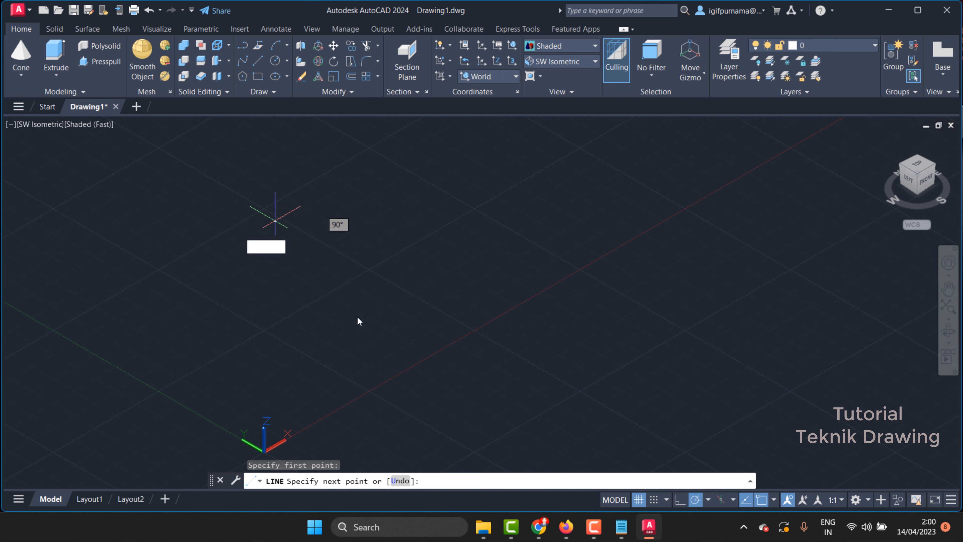
click(428, 309)
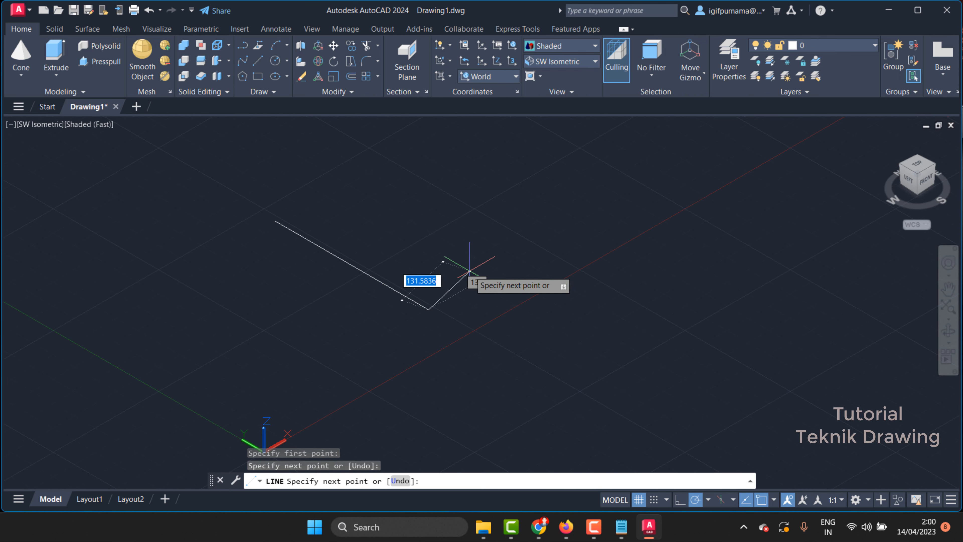
click(460, 292)
click(302, 207)
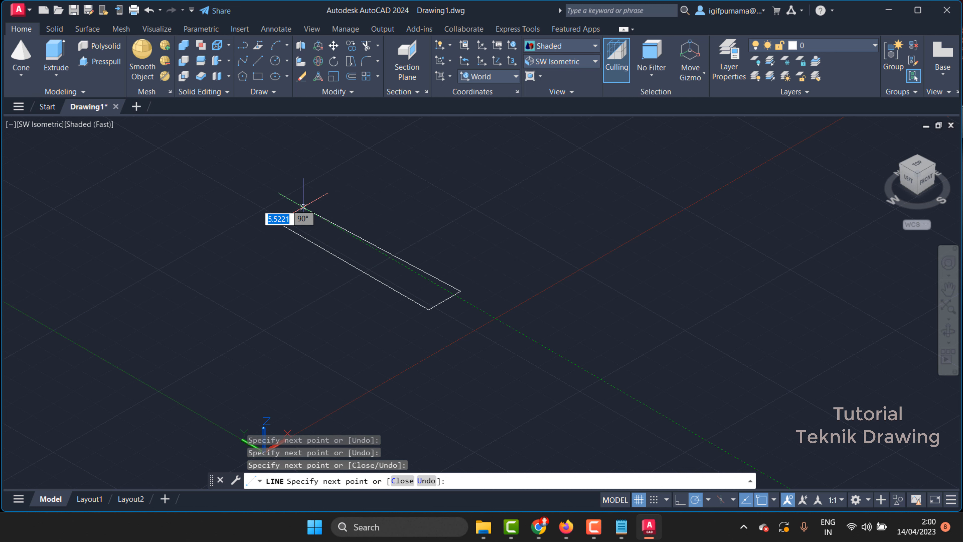
click(276, 221)
right_click(276, 221)
click(295, 226)
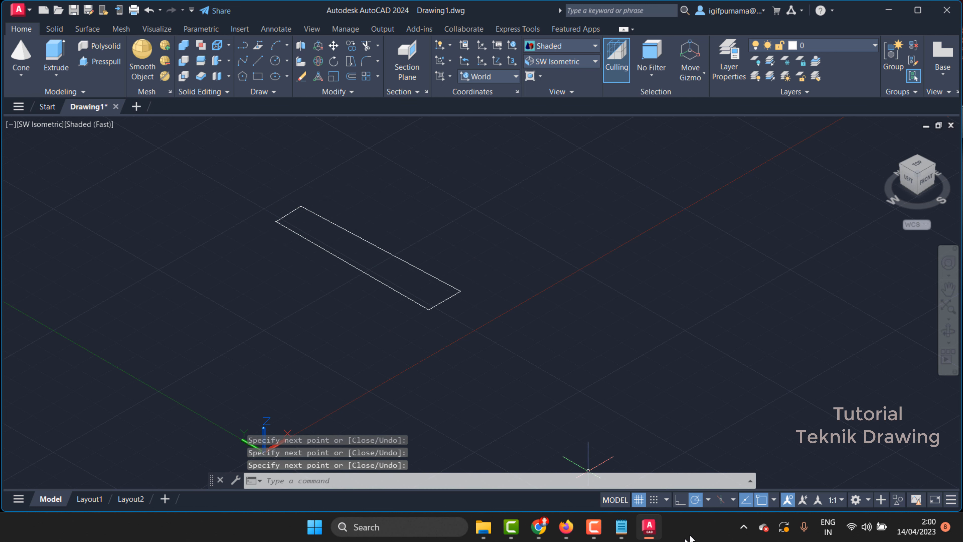
Switch to Firefox to check the module's Extrude section, and return to AutoCAD.
drag(557, 527, 648, 530)
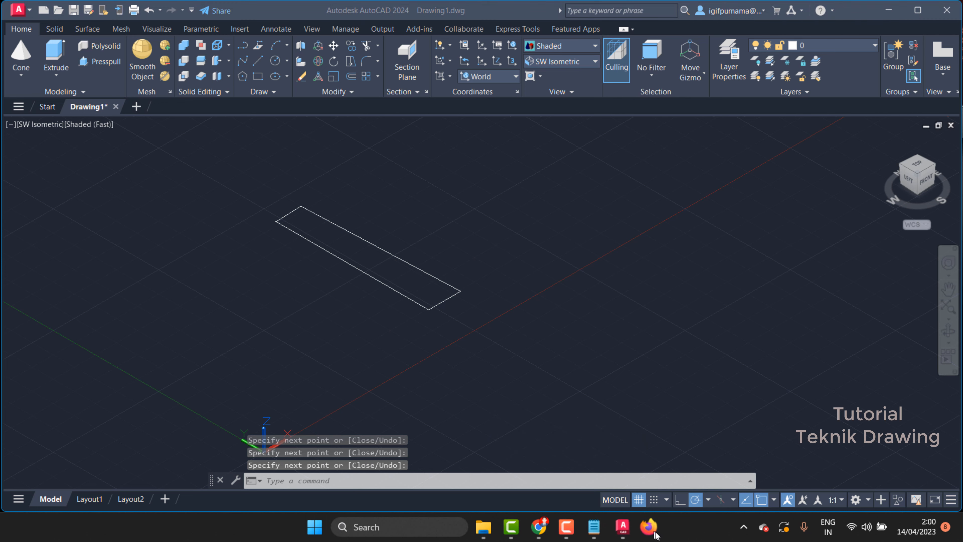
click(648, 531)
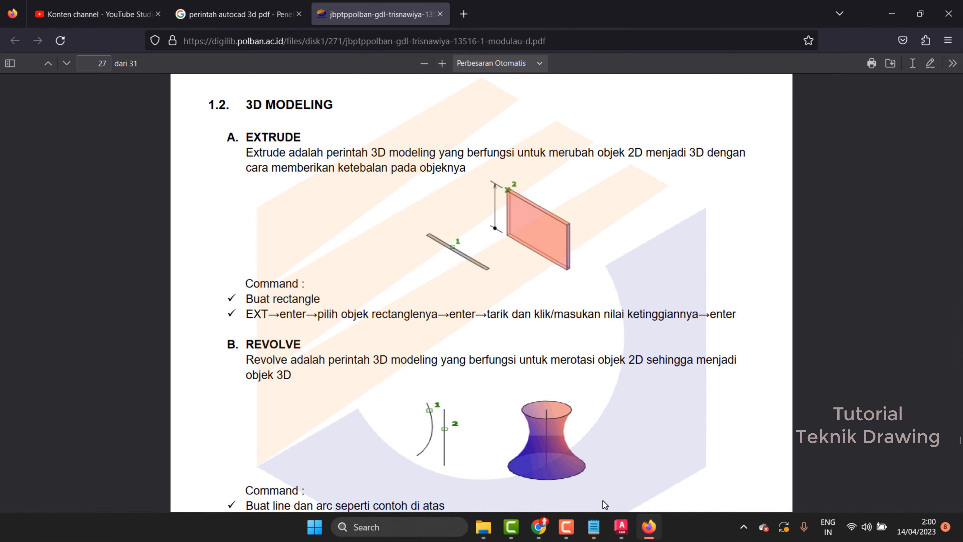
click(646, 529)
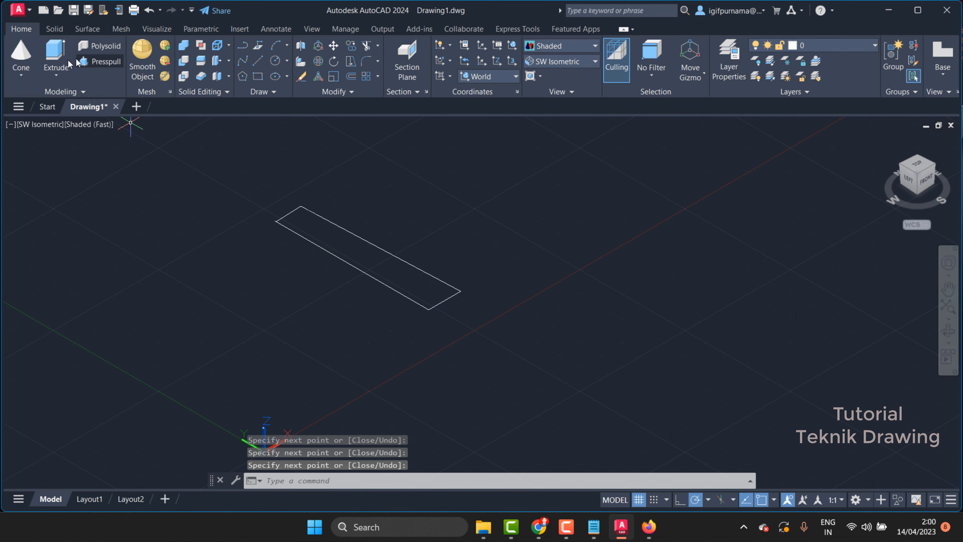
Leave the Extrude command and erase the four lines of the narrow outline.
click(55, 52)
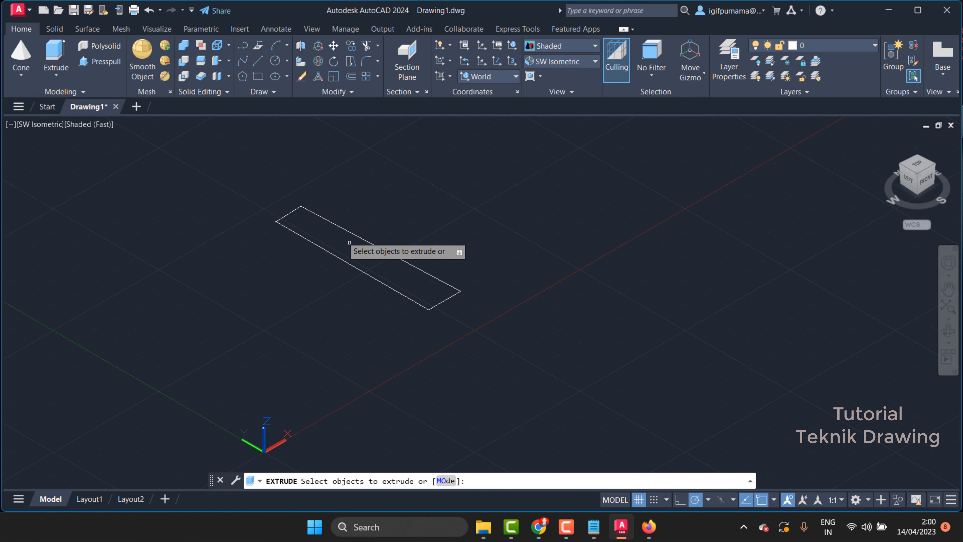
click(301, 76)
click(526, 335)
click(216, 159)
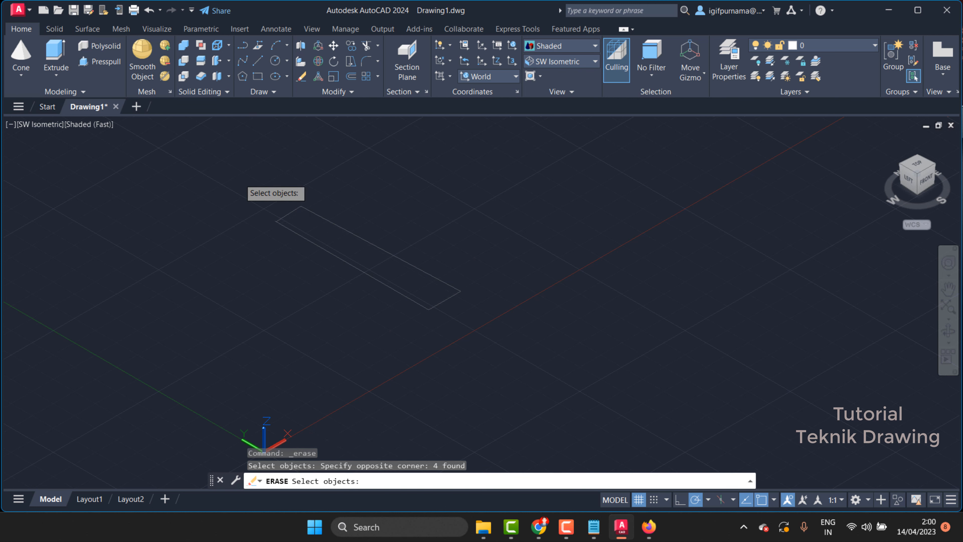
key(Return)
Draw a wider closed four-sided outline freehand with connected lines, ending at its starting point.
click(257, 61)
click(303, 239)
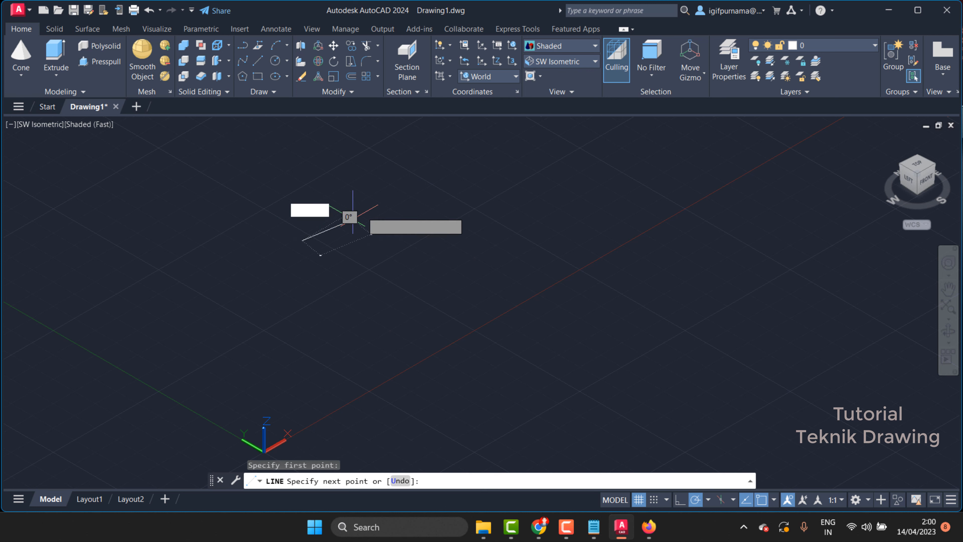
click(371, 200)
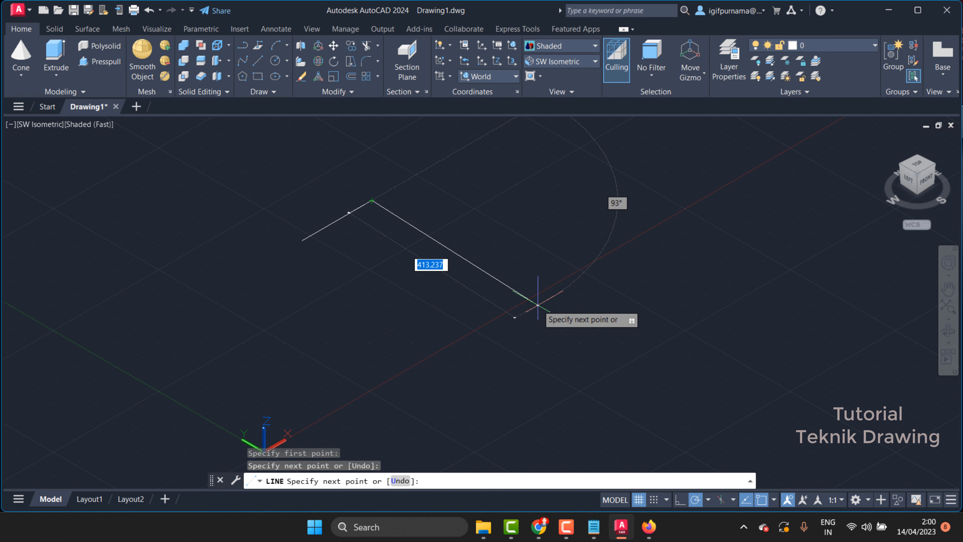
click(552, 305)
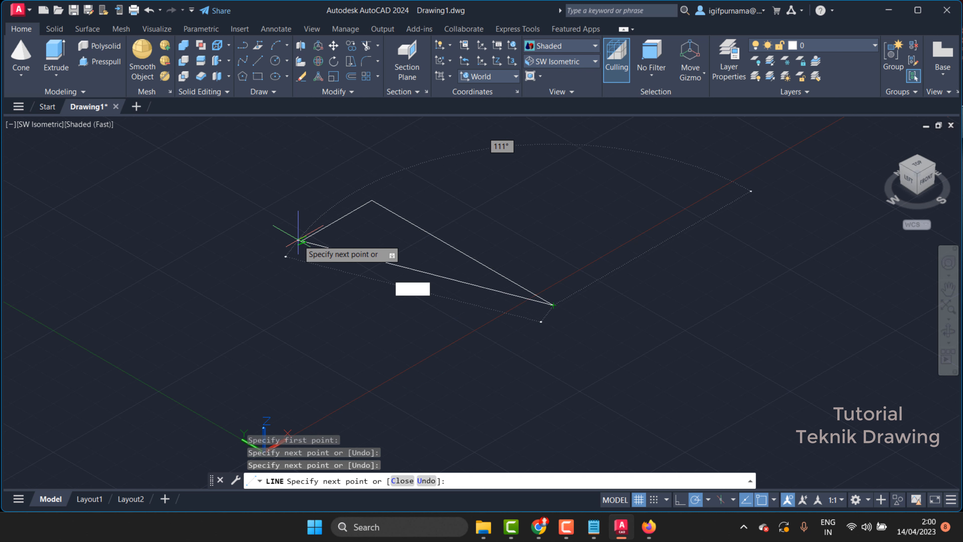
click(491, 349)
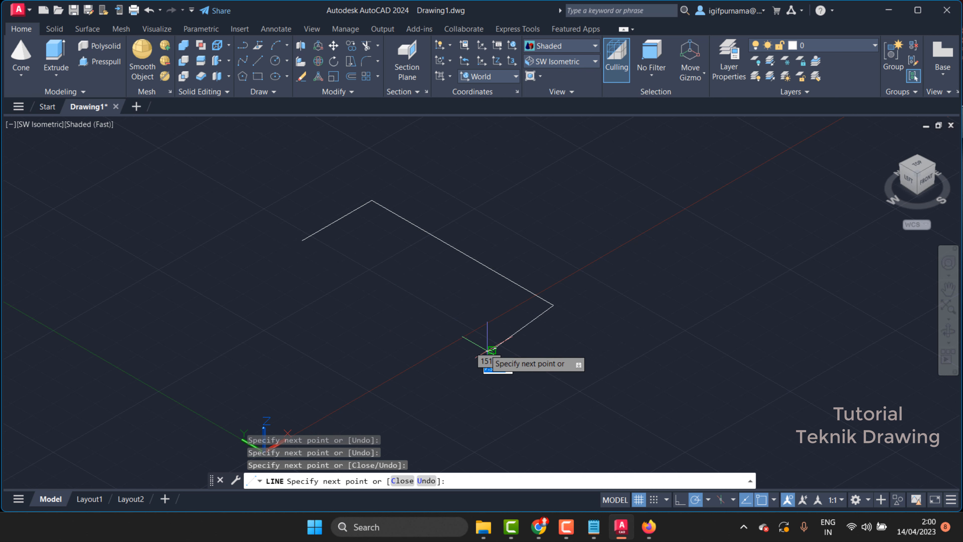
click(302, 240)
right_click(303, 241)
click(322, 247)
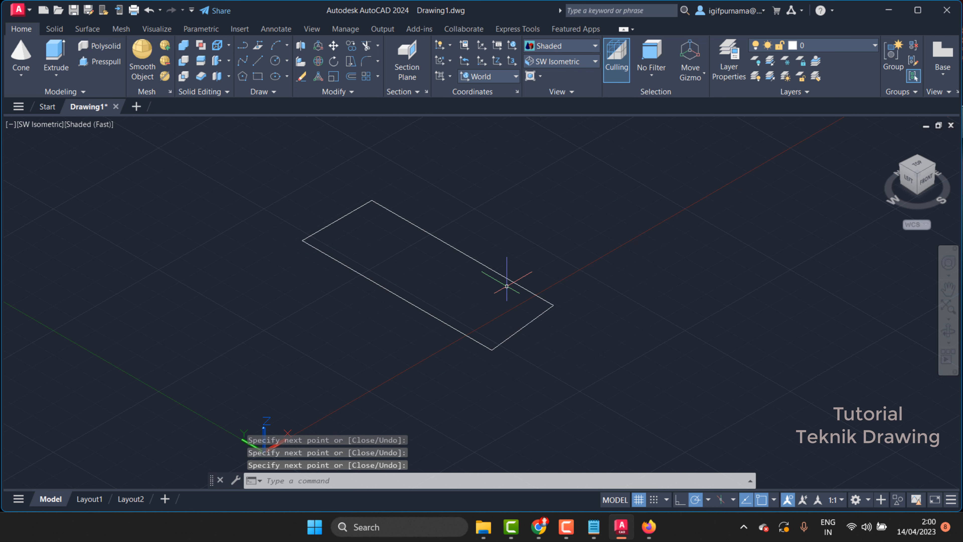
Inspect the outline from the top and left, restore the home 3D view, and try to extrude the outline.
click(916, 163)
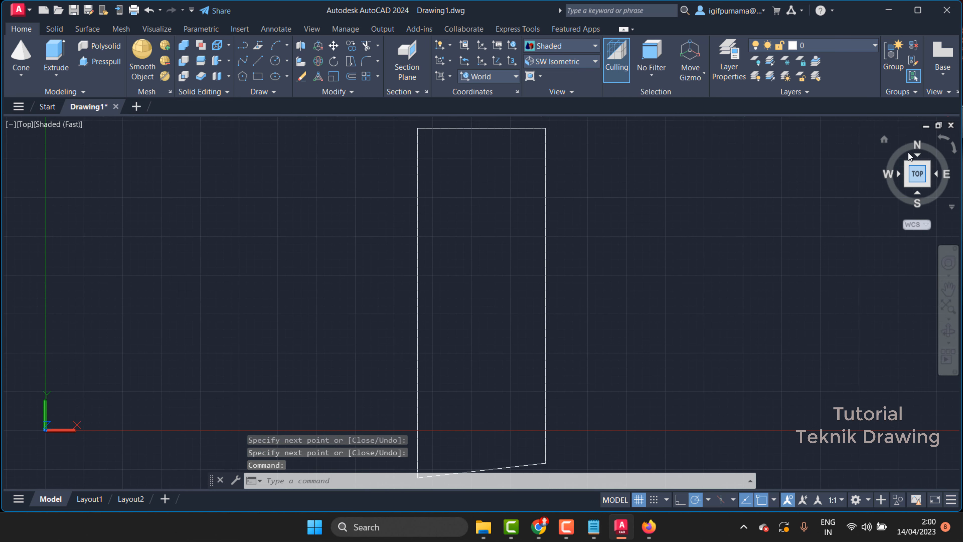
drag(908, 156, 905, 185)
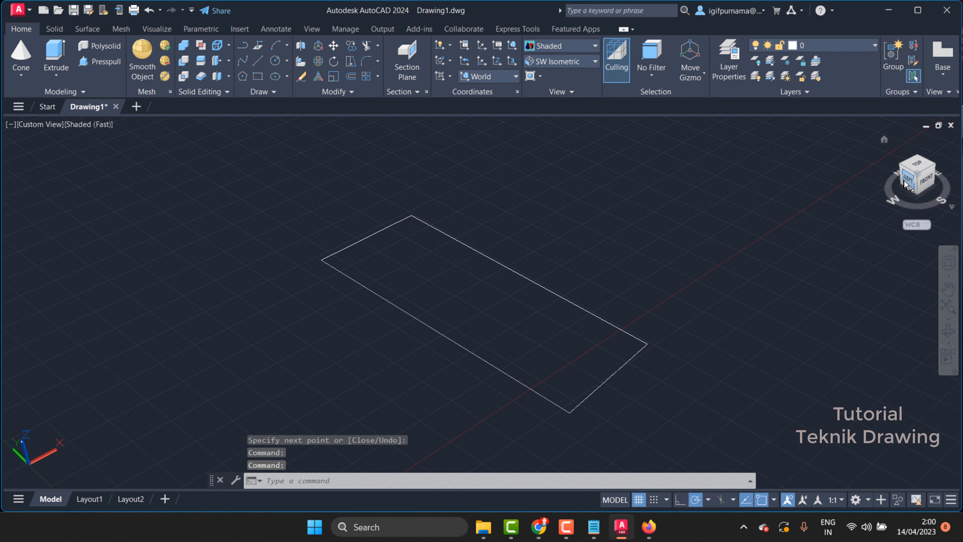
click(905, 182)
click(885, 140)
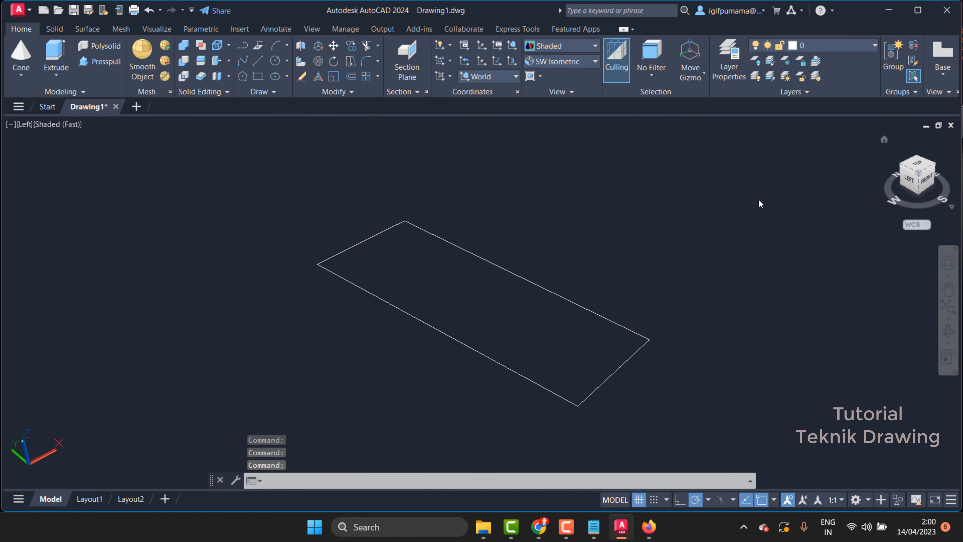
click(55, 53)
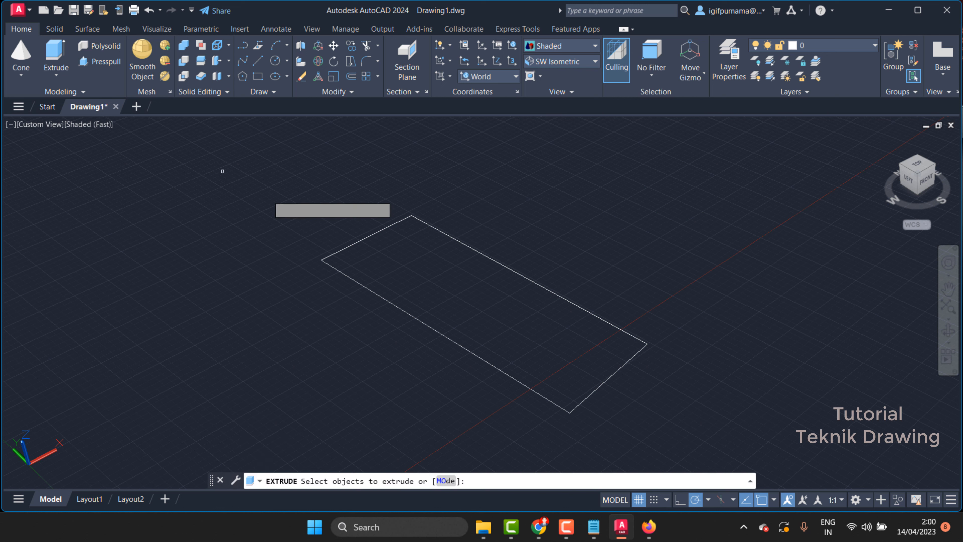
right_click(455, 290)
click(465, 293)
Check the module's Extrude instructions in Firefox, return to AutoCAD, and try again to extrude the line outline.
click(648, 526)
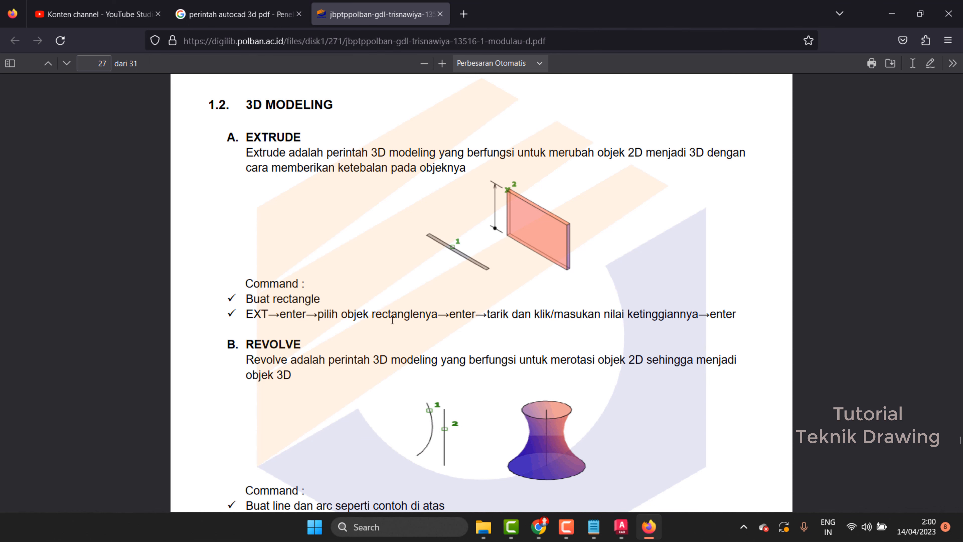
click(893, 13)
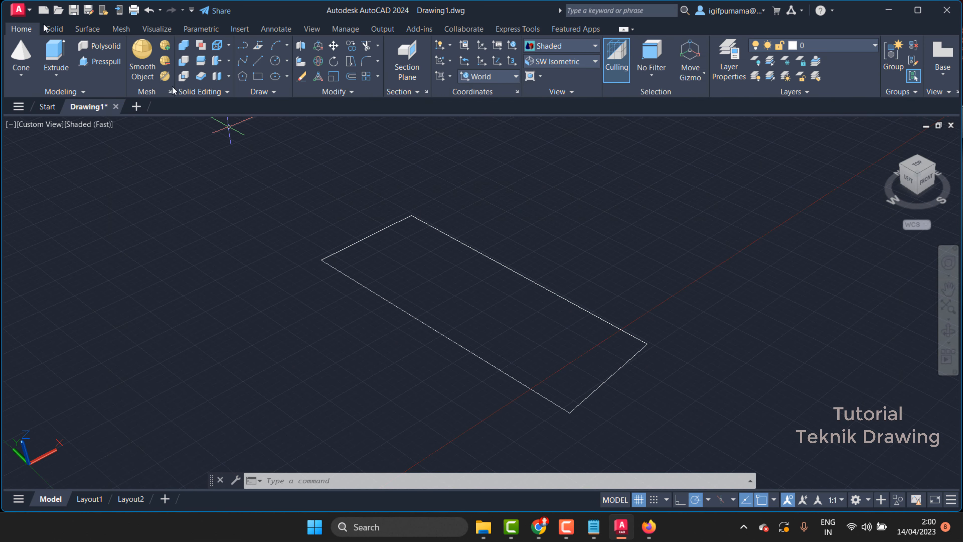
click(56, 54)
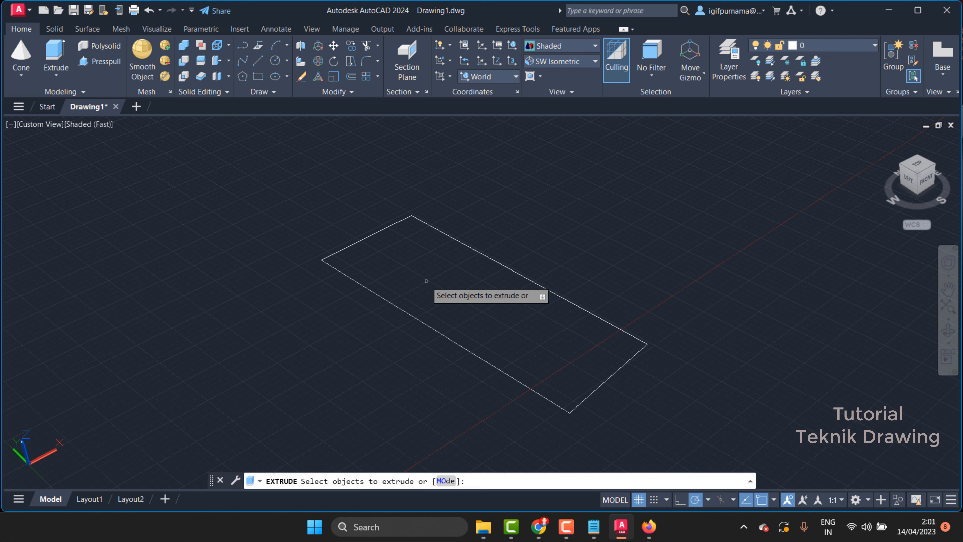
right_click(453, 276)
click(463, 279)
Convert the four lines of the closed outline into a single region.
click(280, 87)
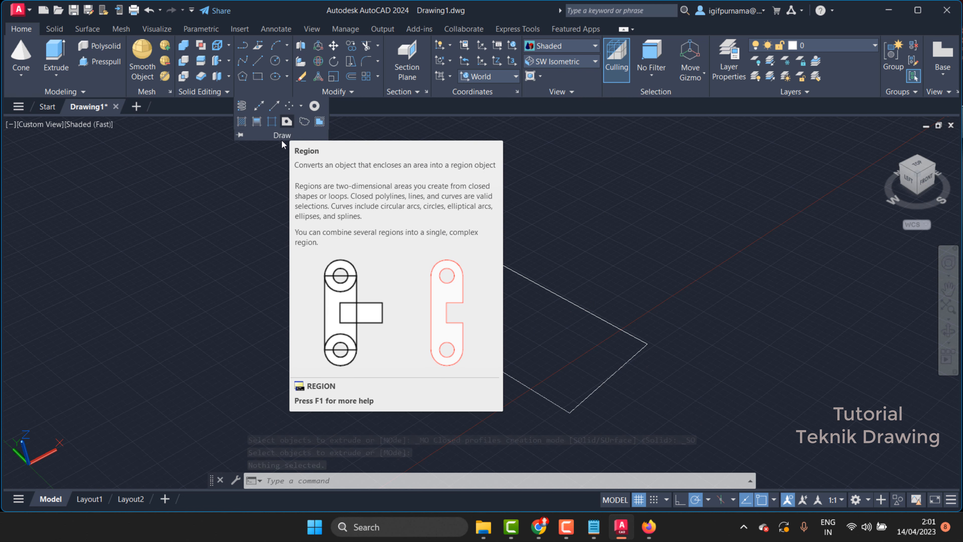
click(219, 228)
click(288, 242)
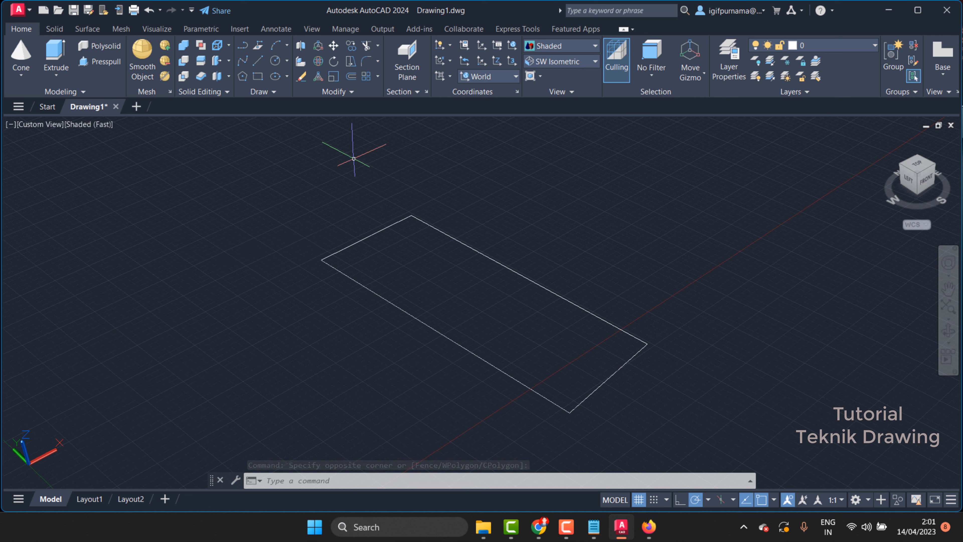
click(274, 92)
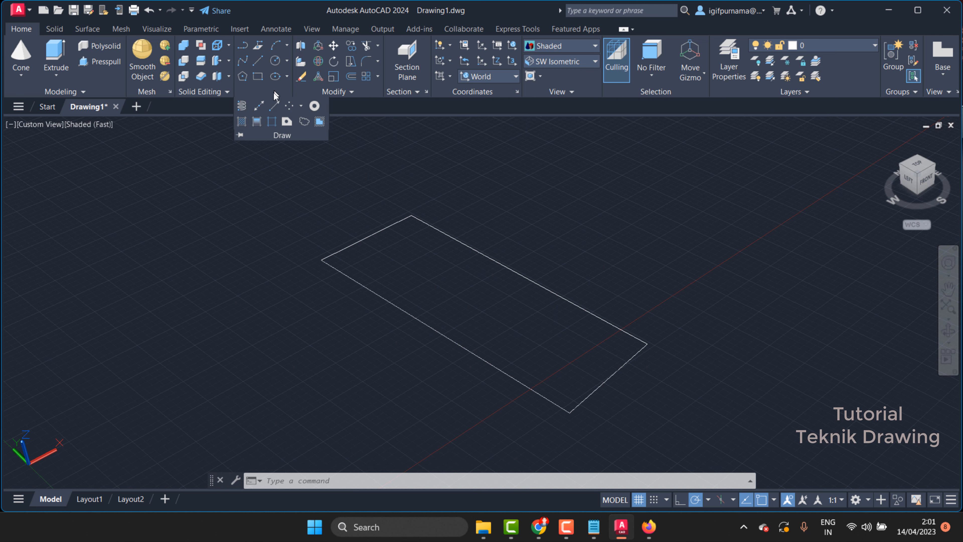
click(286, 122)
click(216, 182)
click(728, 418)
key(Return)
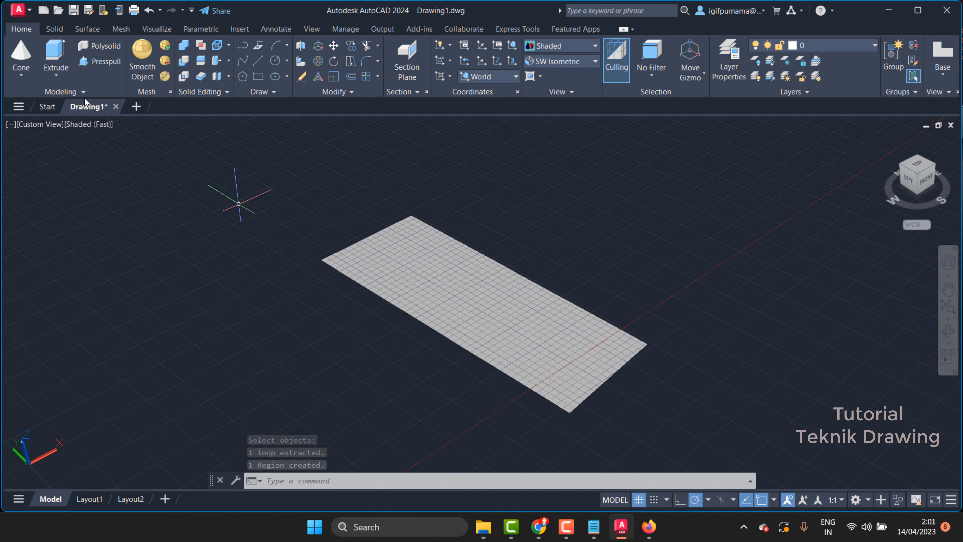
Extrude the region upward freehand into a tall solid block.
click(53, 66)
click(476, 280)
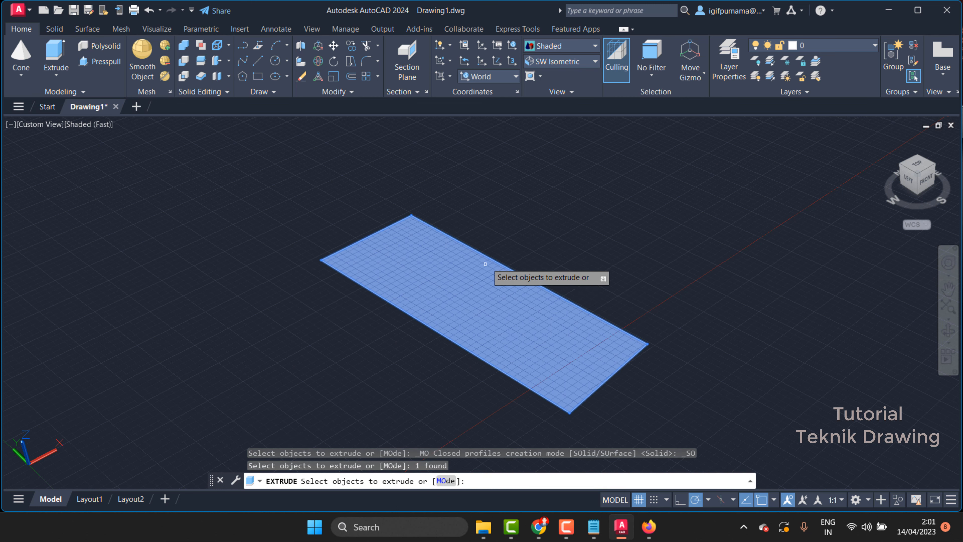
right_click(493, 258)
click(500, 264)
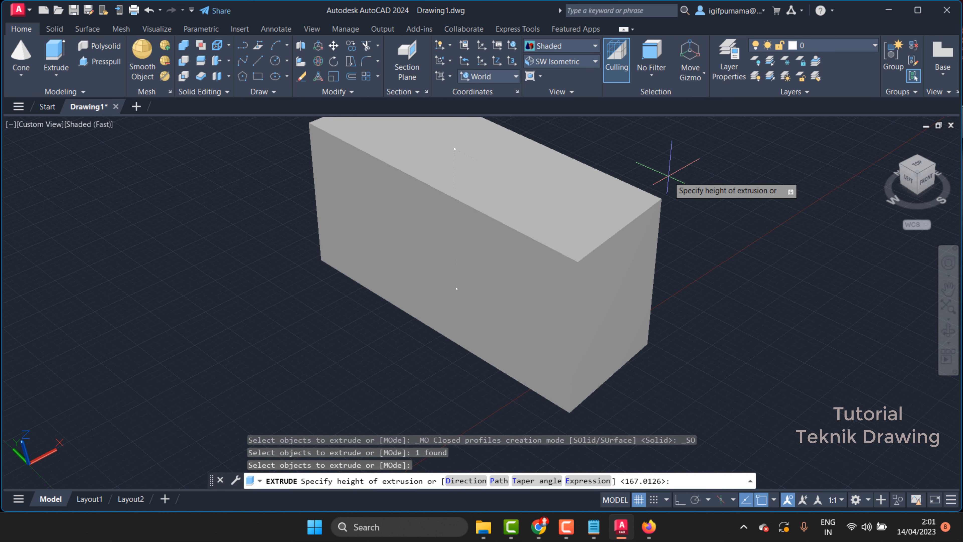
Switch to Firefox to review the module's Extrude instructions and Revolve section, and return to AutoCAD.
click(648, 527)
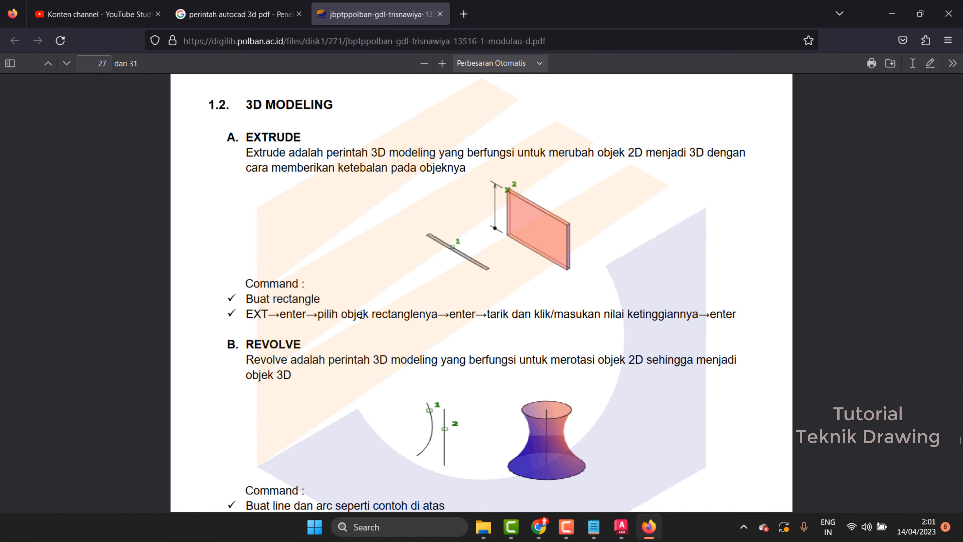
drag(349, 314, 375, 315)
scroll(375, 315, down, 2)
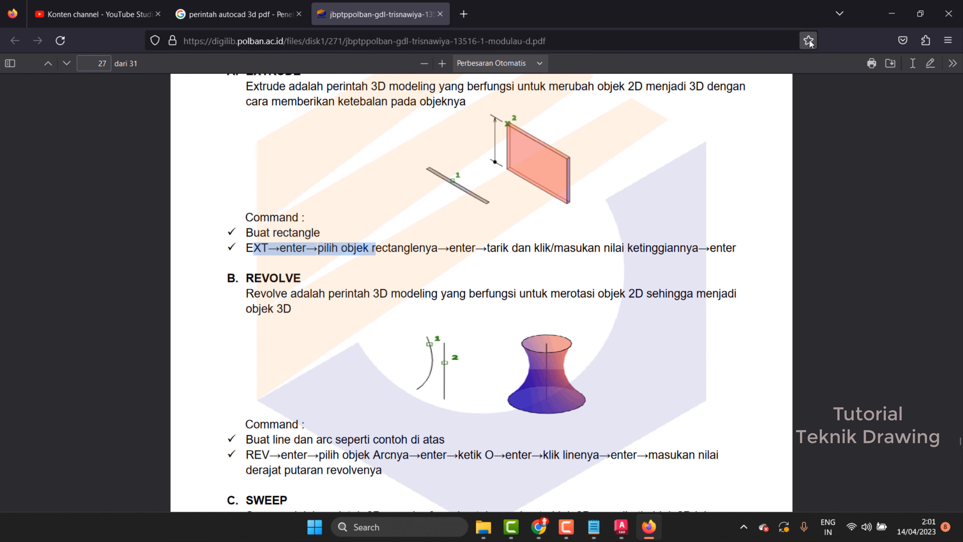
click(891, 13)
Lower the extruded block and flare its sides outward toward the top by stretching its grips freehand.
click(466, 266)
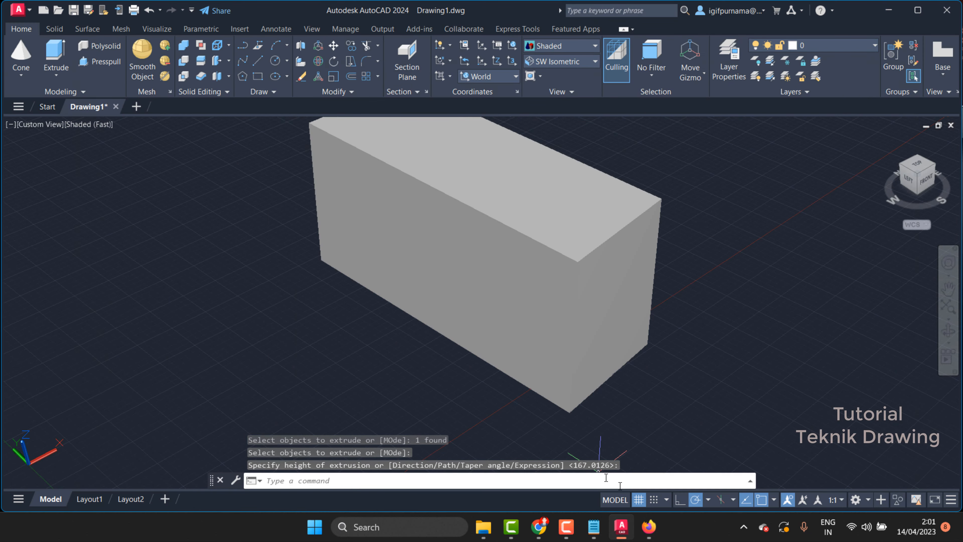
click(597, 341)
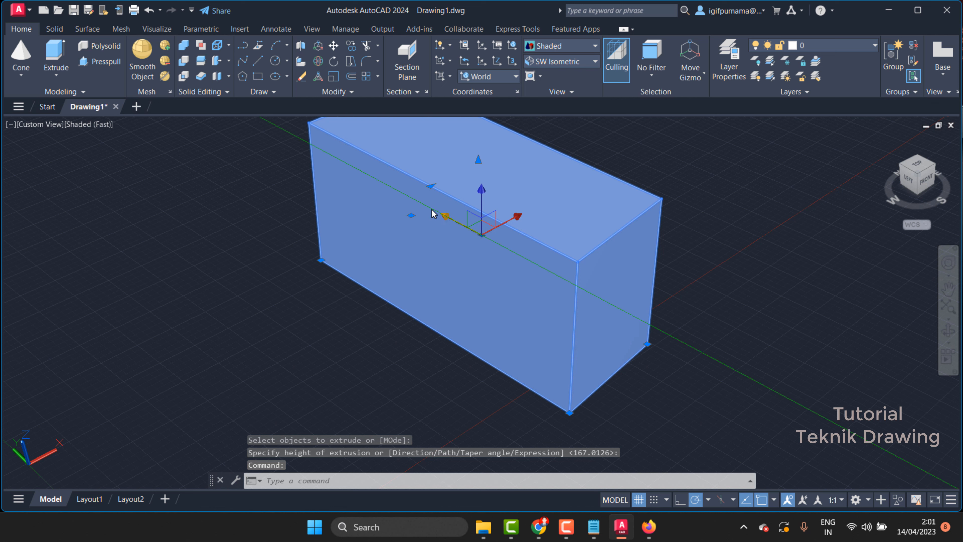
click(479, 159)
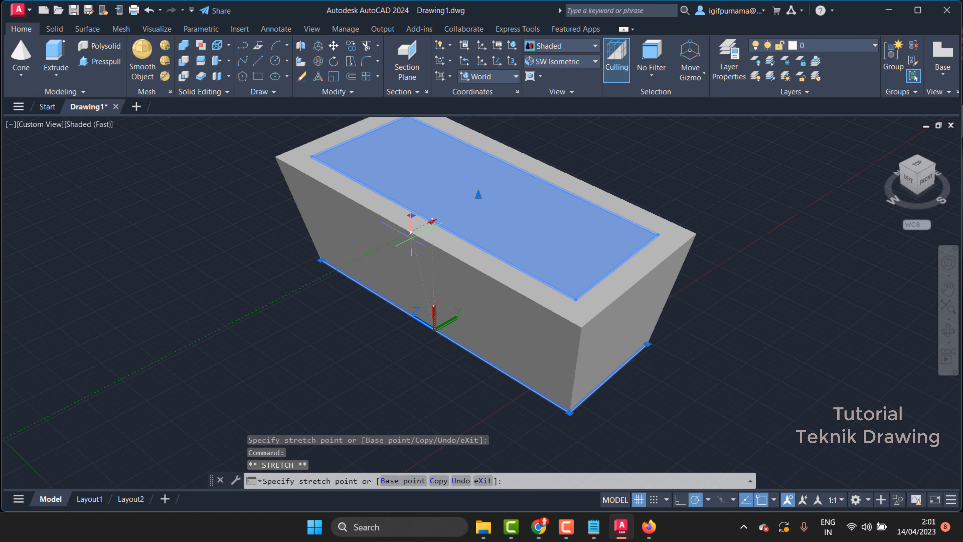
click(354, 220)
key(Escape)
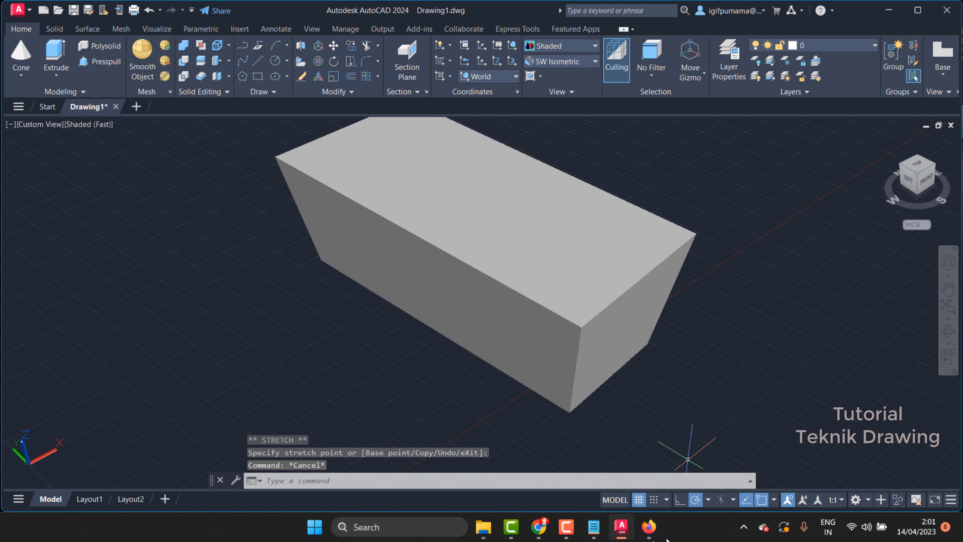
Switch to Firefox to read the module's Revolve description and instructions, and return to AutoCAD.
click(649, 526)
scroll(415, 218, down, 2)
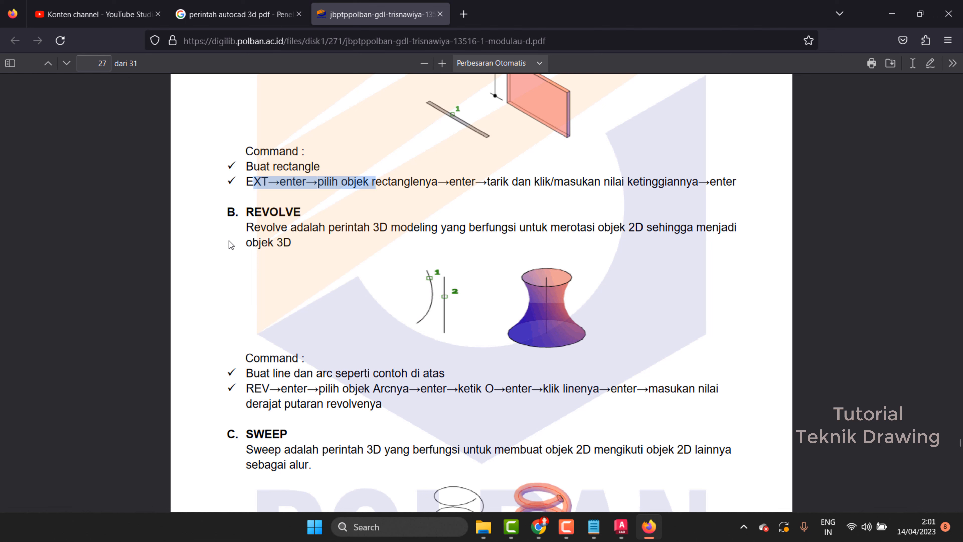
click(892, 14)
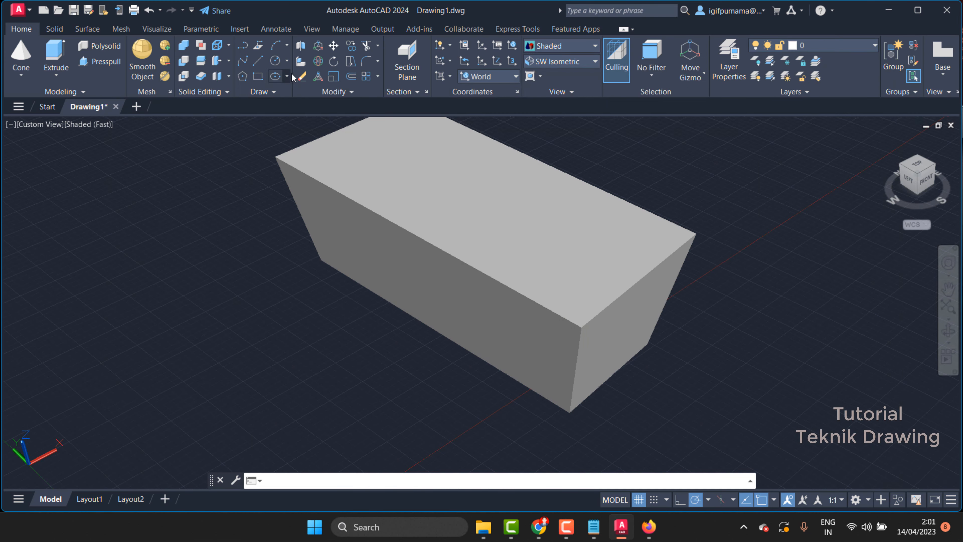
Erase the flared solid block from the drawing.
click(301, 76)
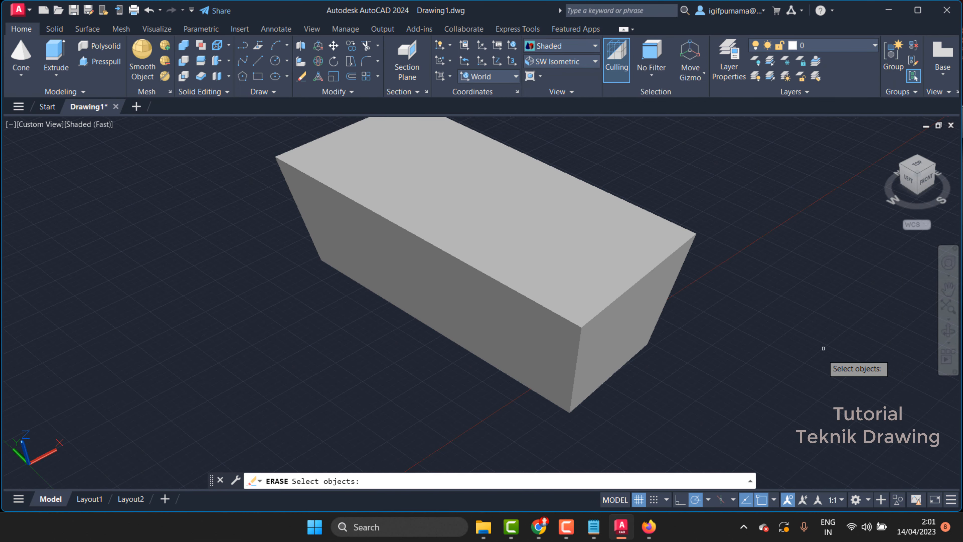
click(805, 383)
click(384, 191)
key(Return)
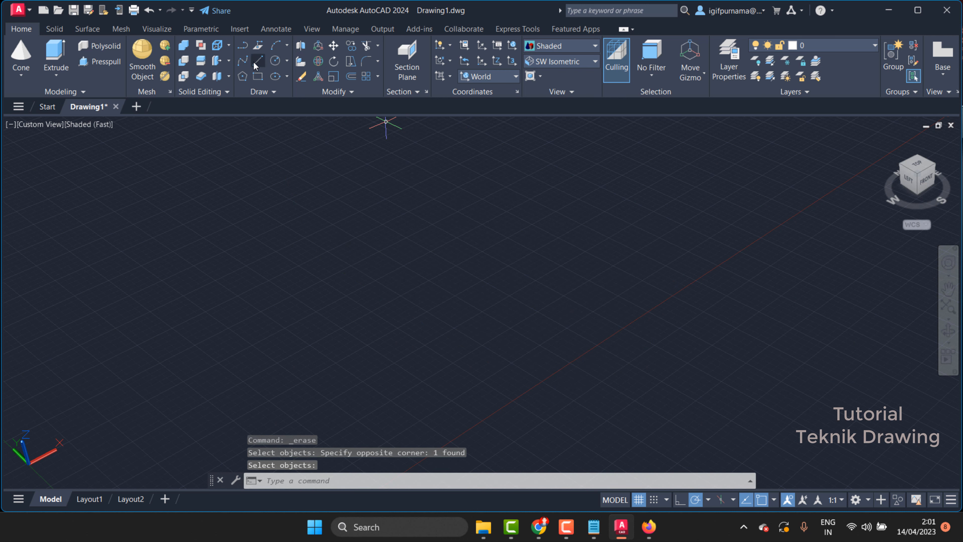
Draw a closed, narrow rectangle freehand on the ground plane from four separate lines, with its long sides along the Y axis.
click(257, 61)
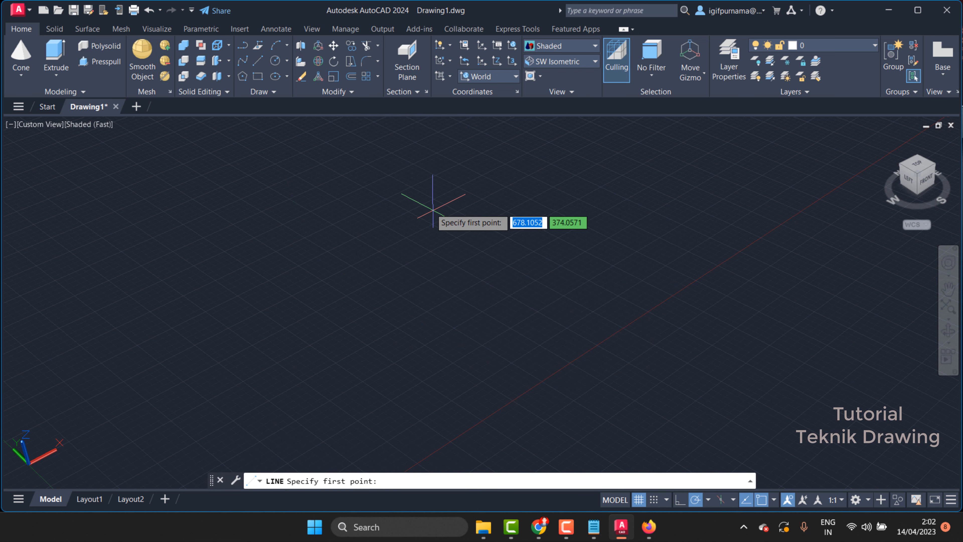
click(409, 209)
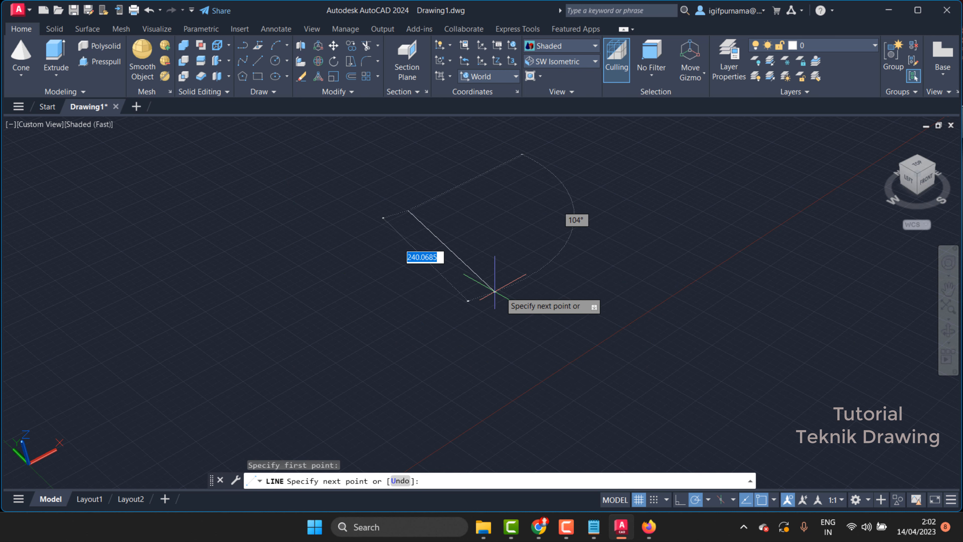
click(493, 257)
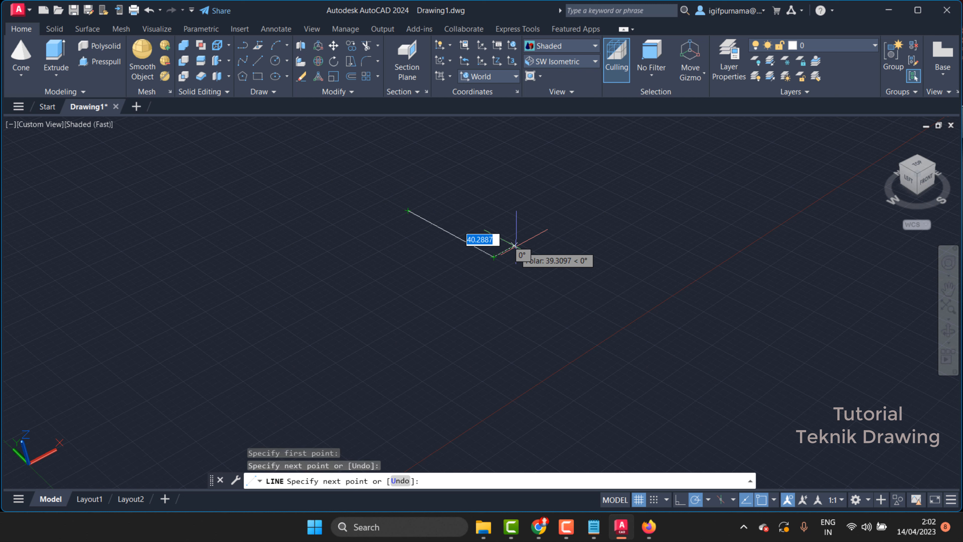
click(522, 241)
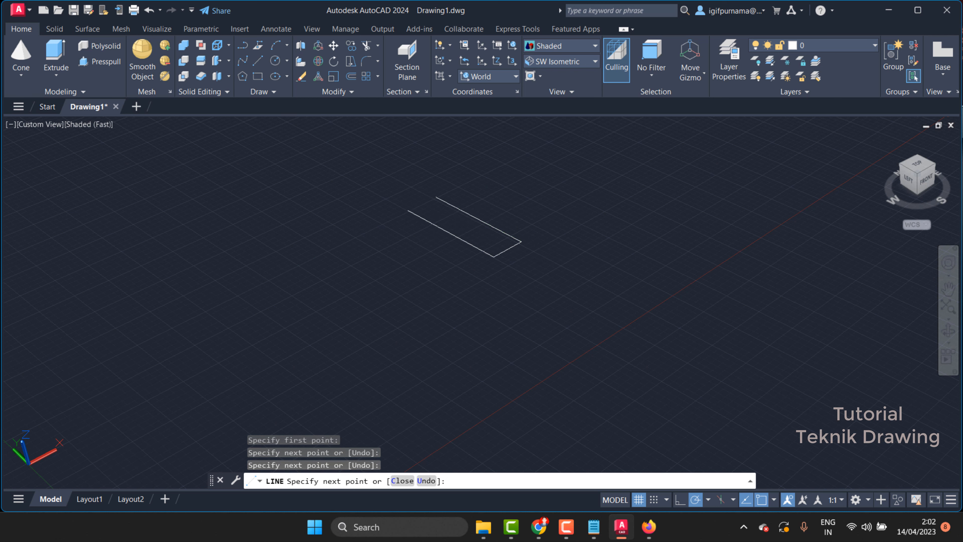
click(435, 197)
click(407, 210)
right_click(409, 209)
click(428, 217)
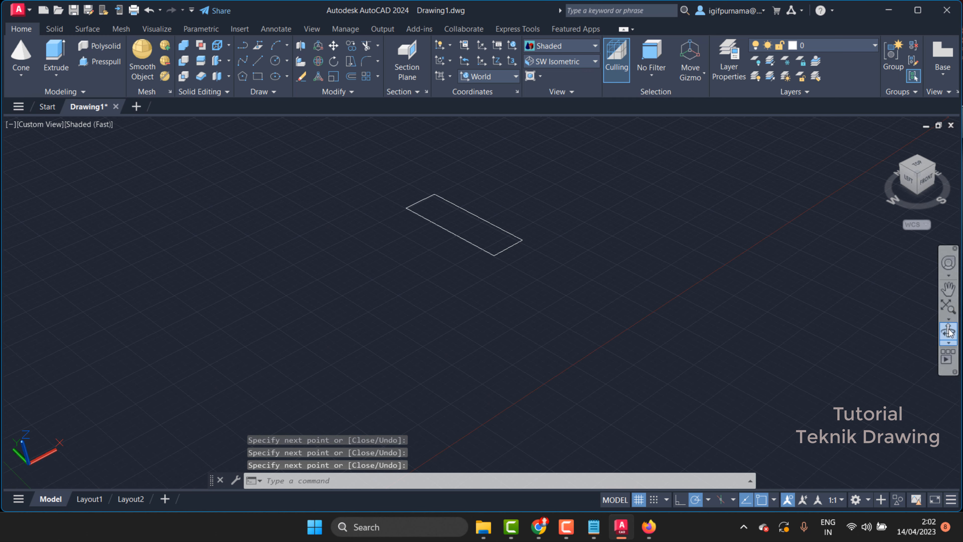
Start a new line at the rectangle's corner where its short far side meets the long side facing negative X.
click(948, 289)
mouse_move(506, 264)
mouse_down()
mouse_move(531, 357)
mouse_move(501, 311)
mouse_move(500, 262)
mouse_up()
scroll(532, 357, up, 3)
scroll(527, 366, up, 2)
right_click(509, 223)
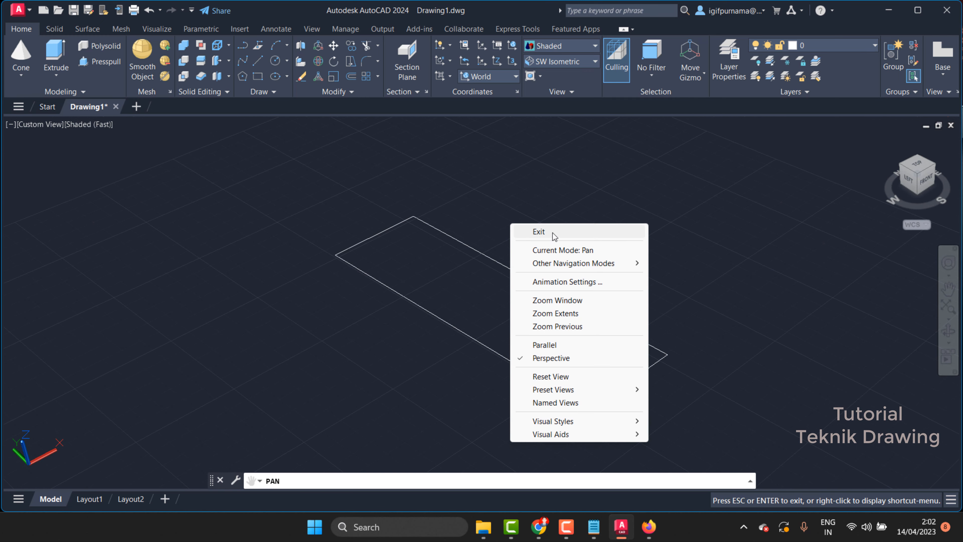
click(532, 232)
click(259, 60)
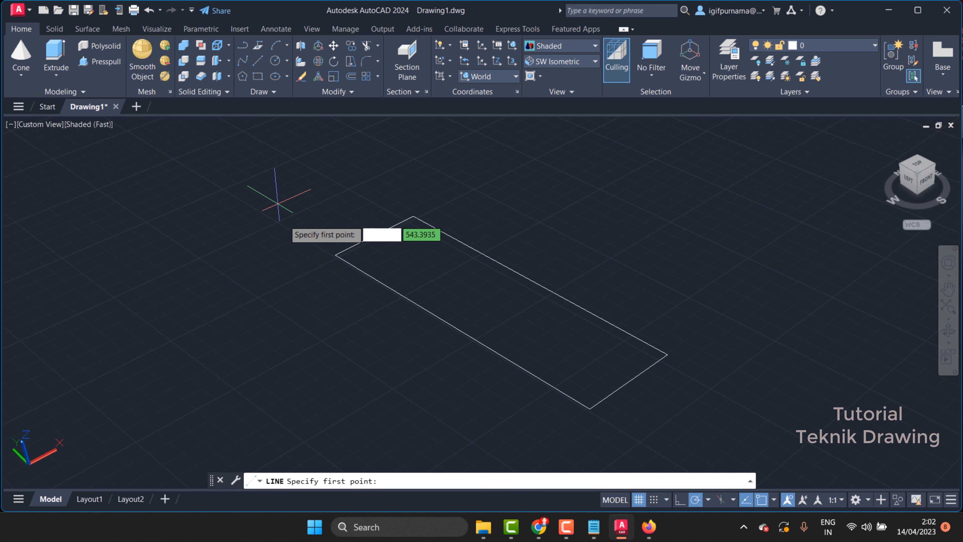
click(334, 255)
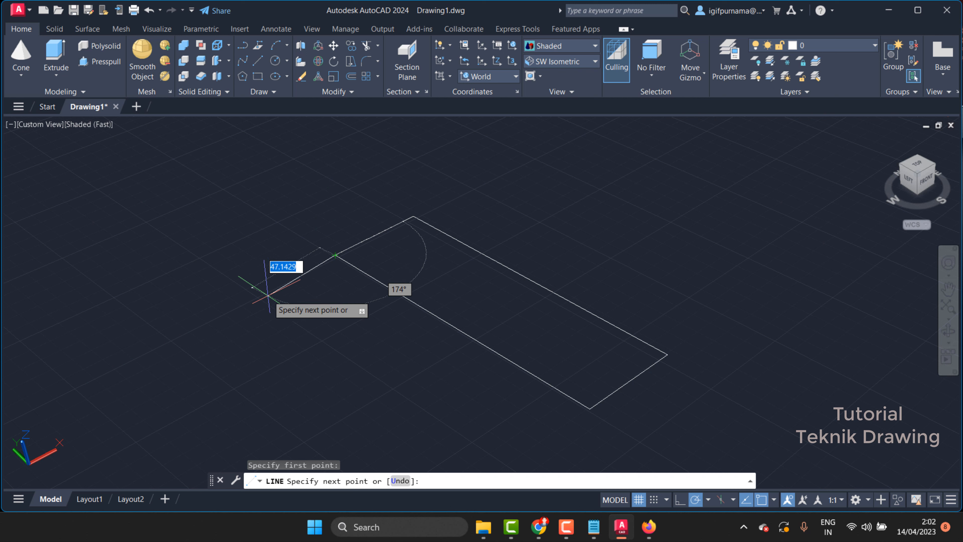
Try a 10-unit line segment extending outward from the rectangle's corner along negative X, and undo it.
text(1)
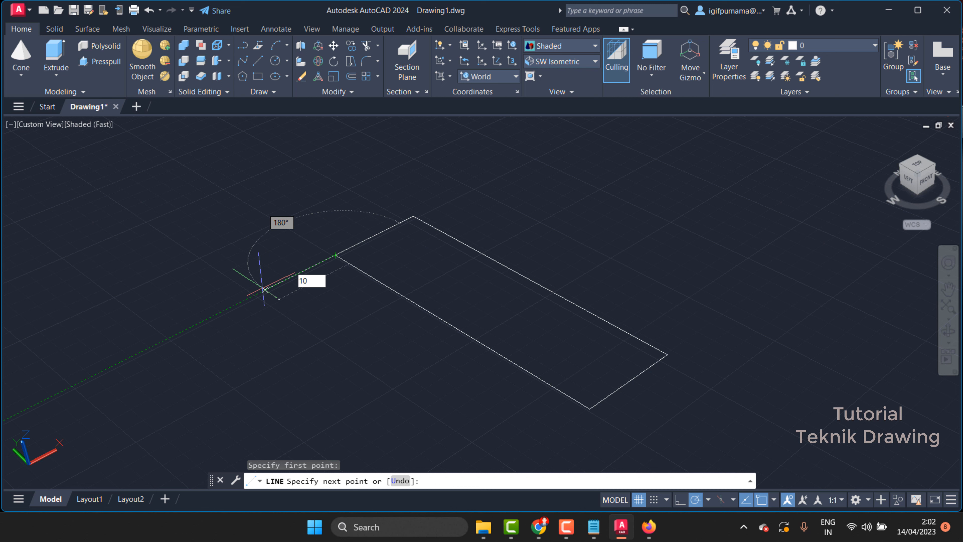
text(0)
key(Return)
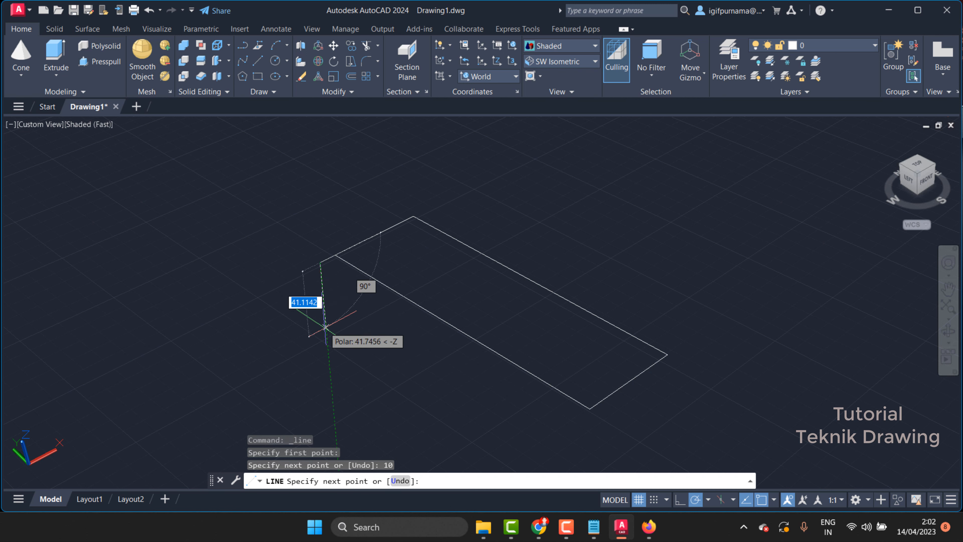
key(ctrl+z)
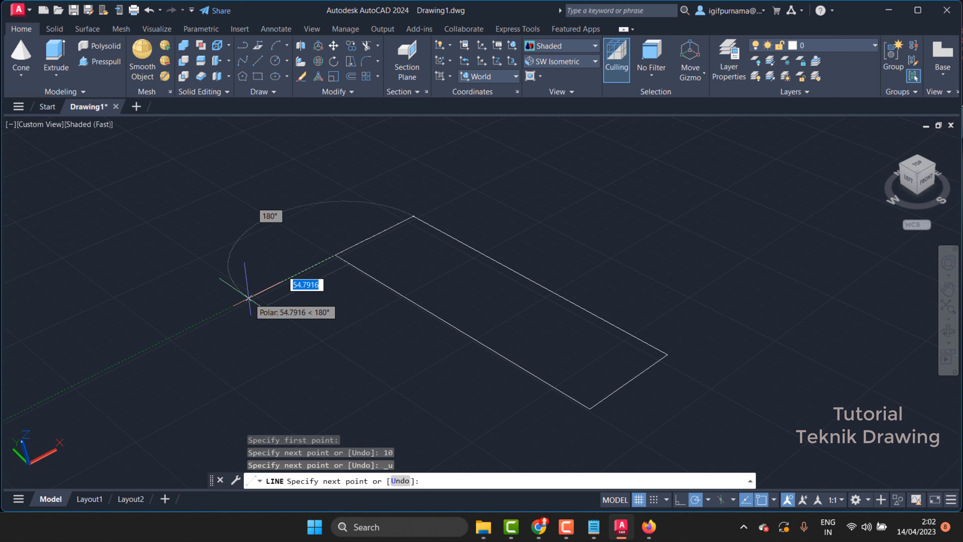
Extend the line 50 units along negative X from the corner, and add a freehand segment parallel to the rectangle's long side.
text(1)
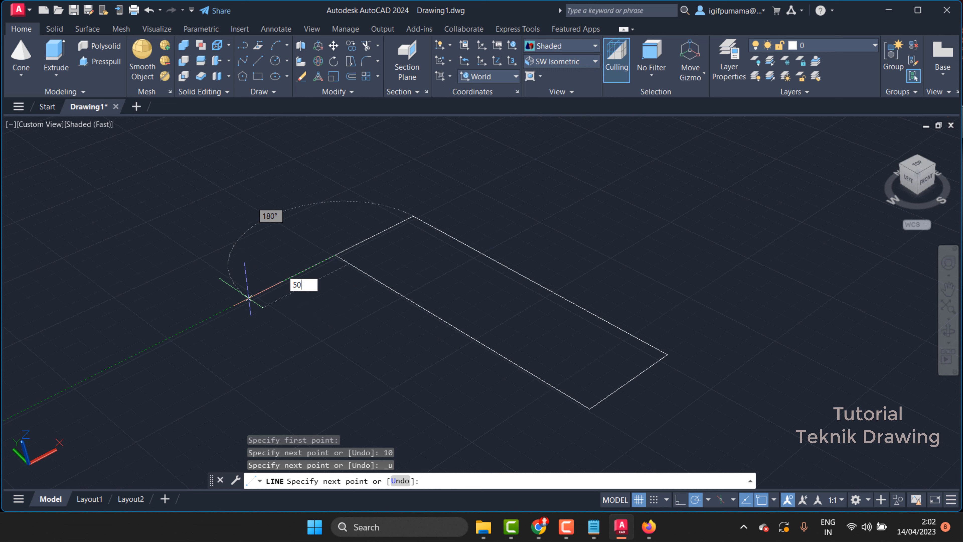
text(0)
key(Return)
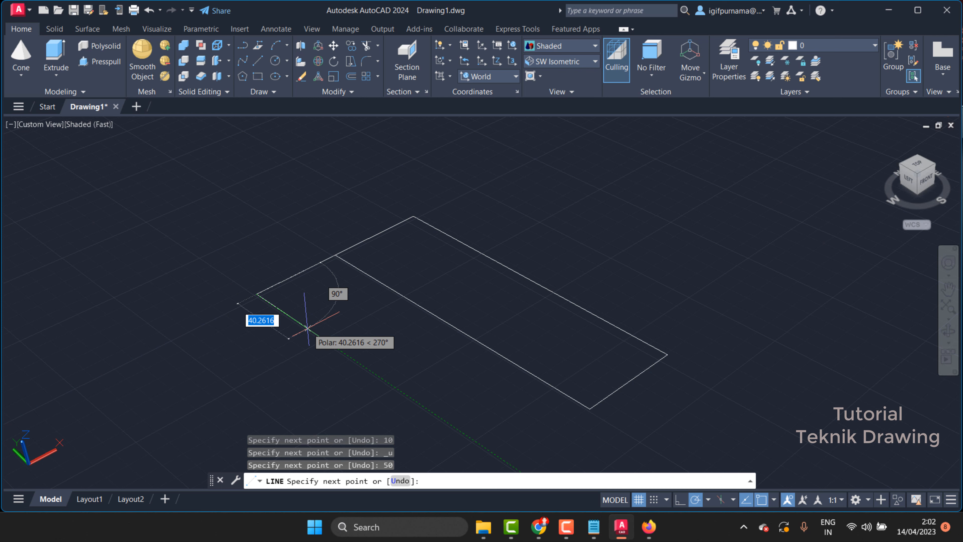
scroll(315, 330, down, 3)
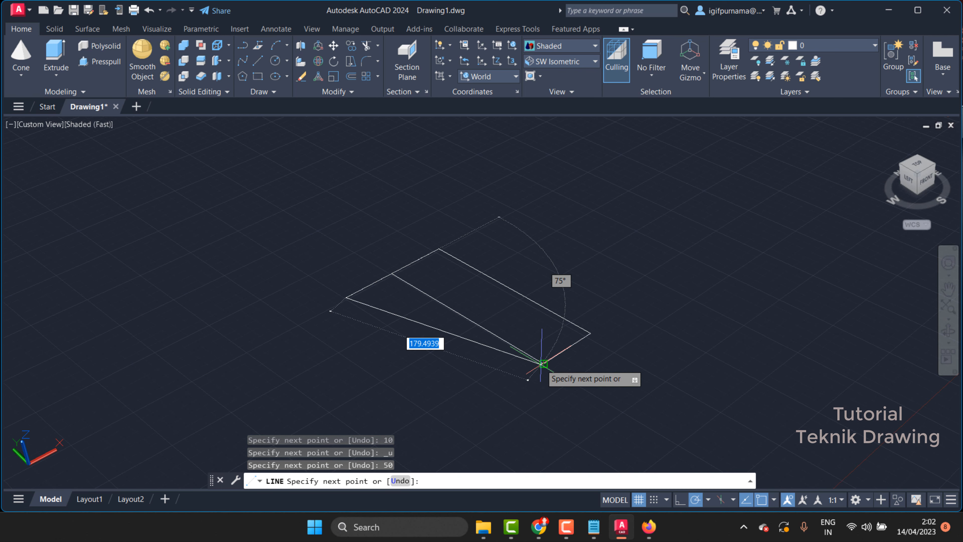
click(495, 392)
right_click(494, 393)
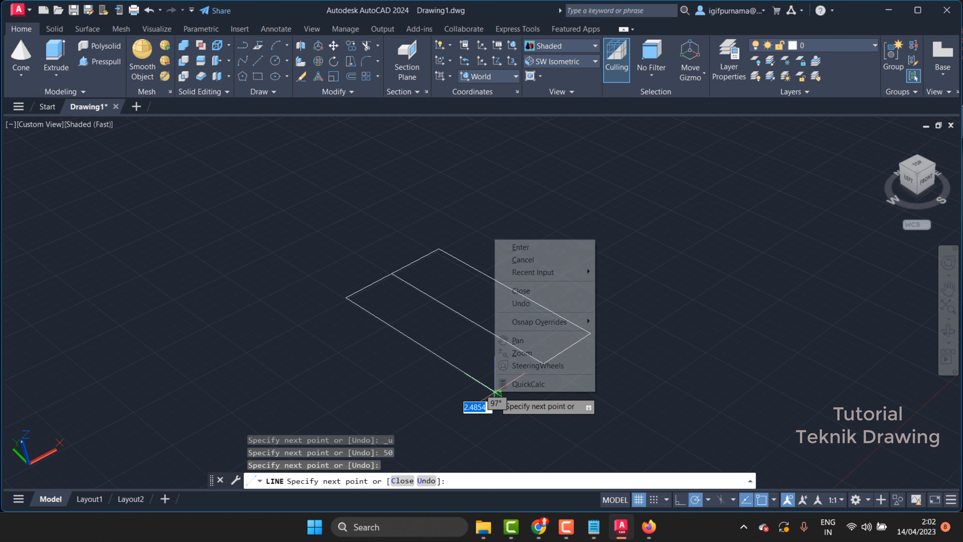
click(523, 259)
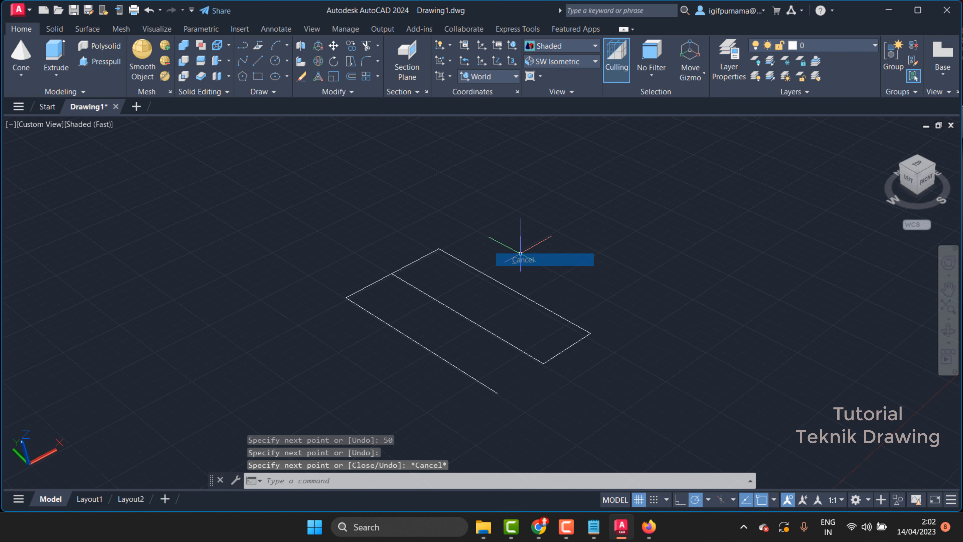
Erase the 50-unit segment connecting the rectangle to the parallel line, leaving that line as a separate axis.
click(301, 76)
click(370, 291)
click(358, 272)
key(Return)
scroll(366, 274, up, 1)
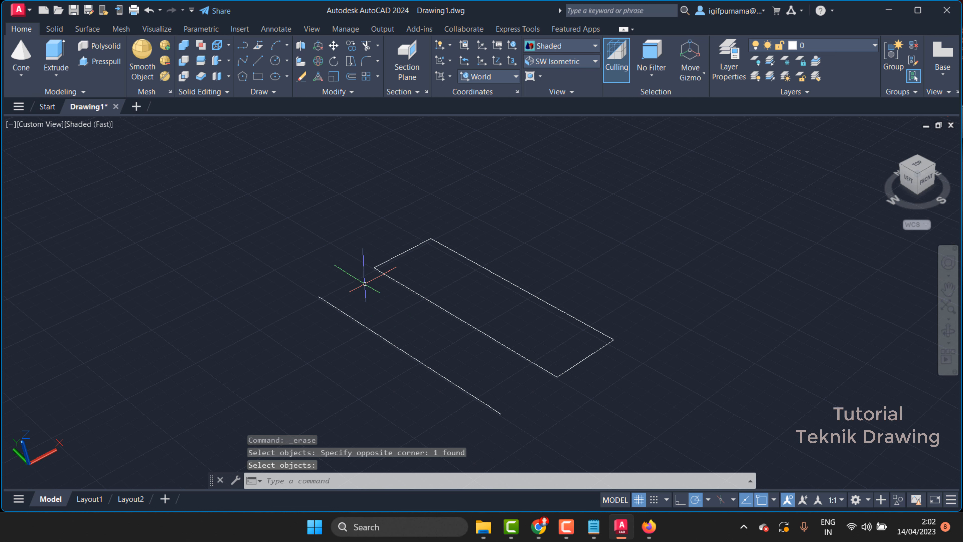
scroll(435, 230, up, 1)
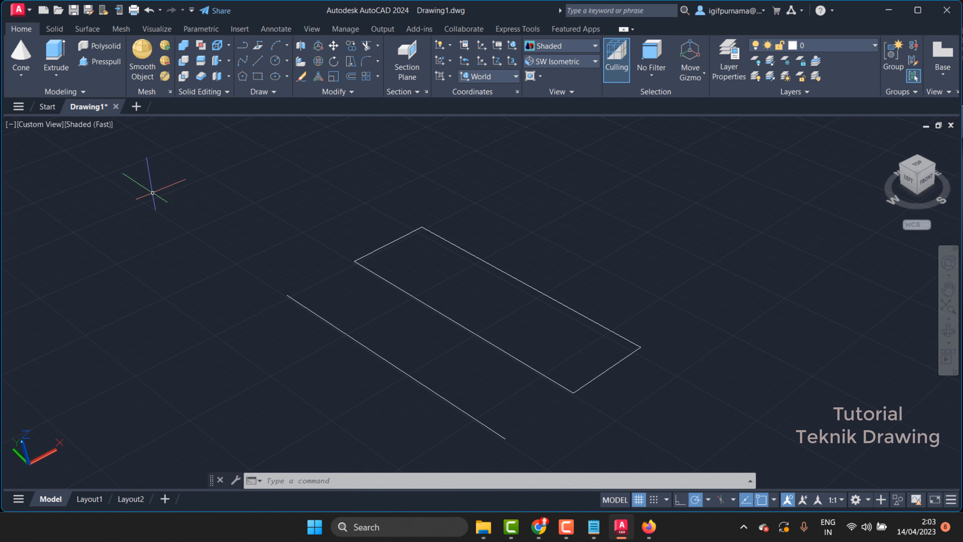
Switch to Firefox to check the Revolve section of the PDF module, and return to AutoCAD.
click(649, 526)
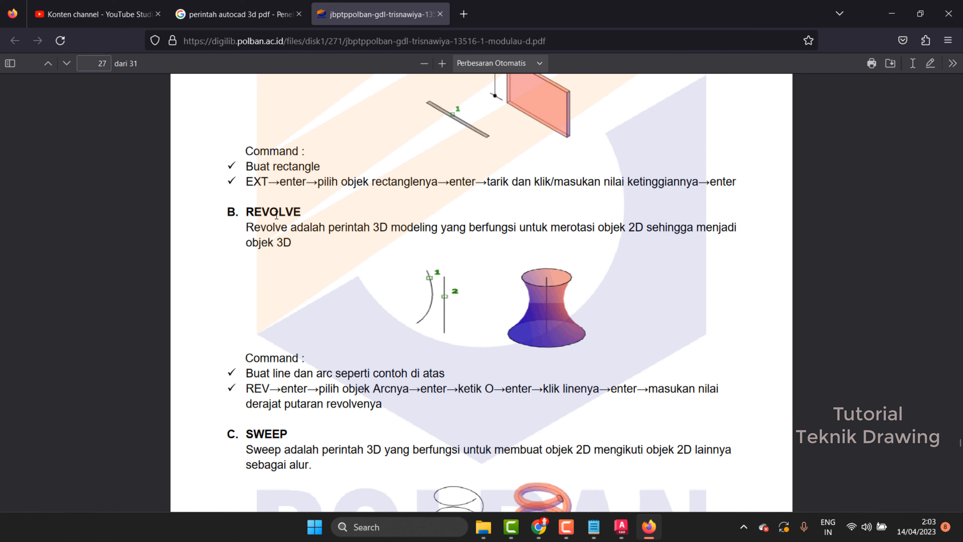
drag(242, 213, 245, 151)
click(318, 214)
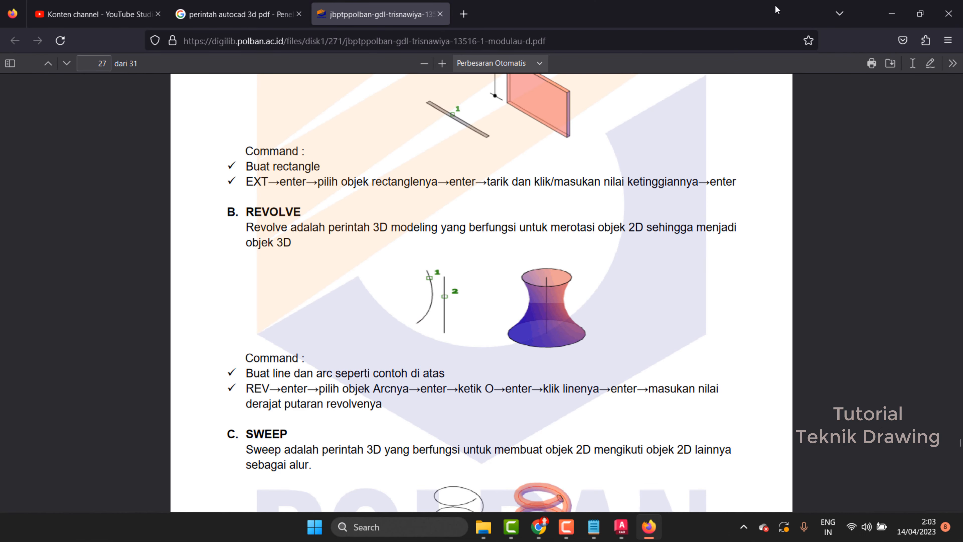
click(891, 13)
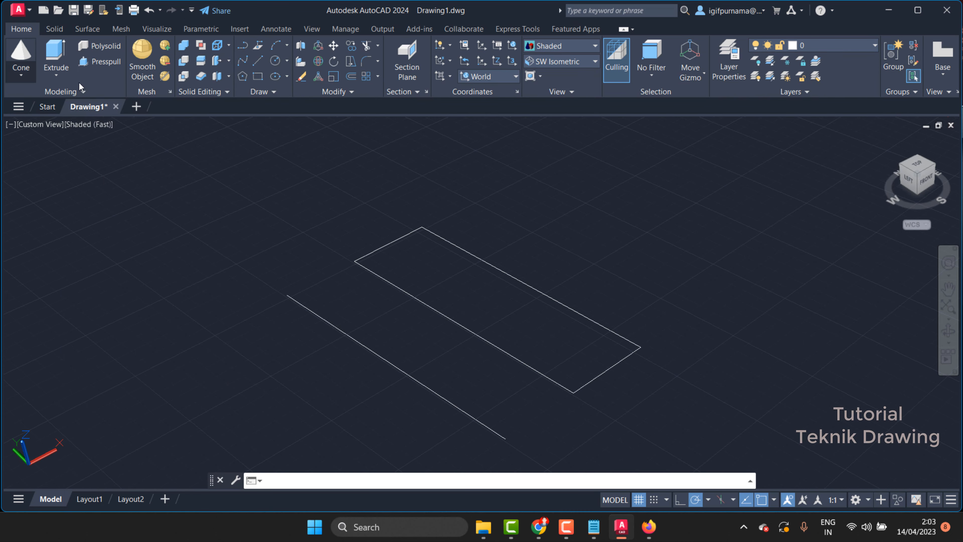
click(52, 77)
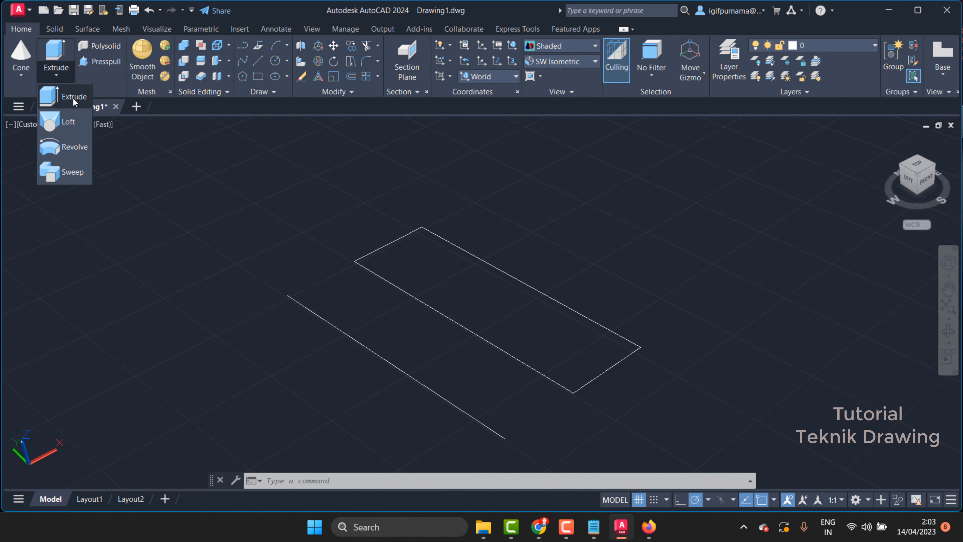
click(60, 151)
click(669, 384)
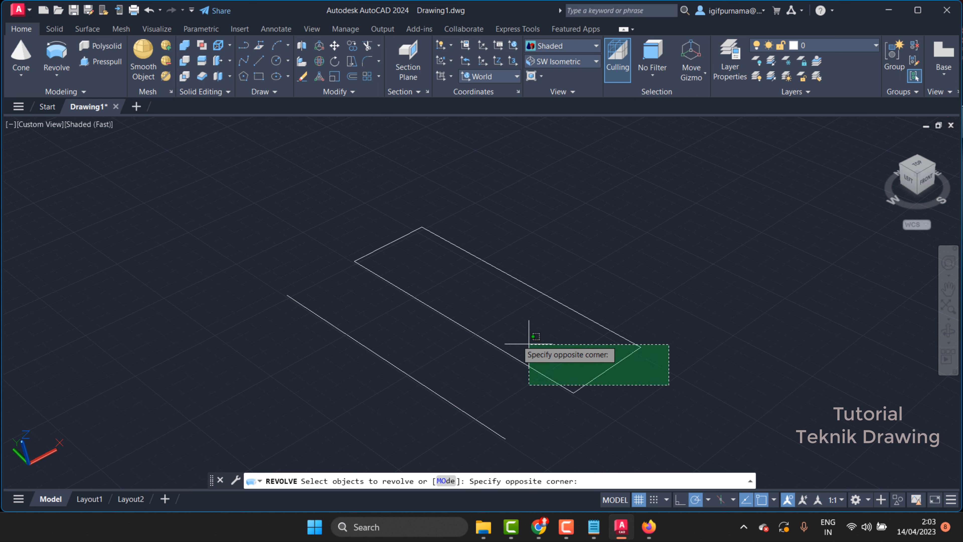
click(415, 237)
click(432, 252)
click(393, 228)
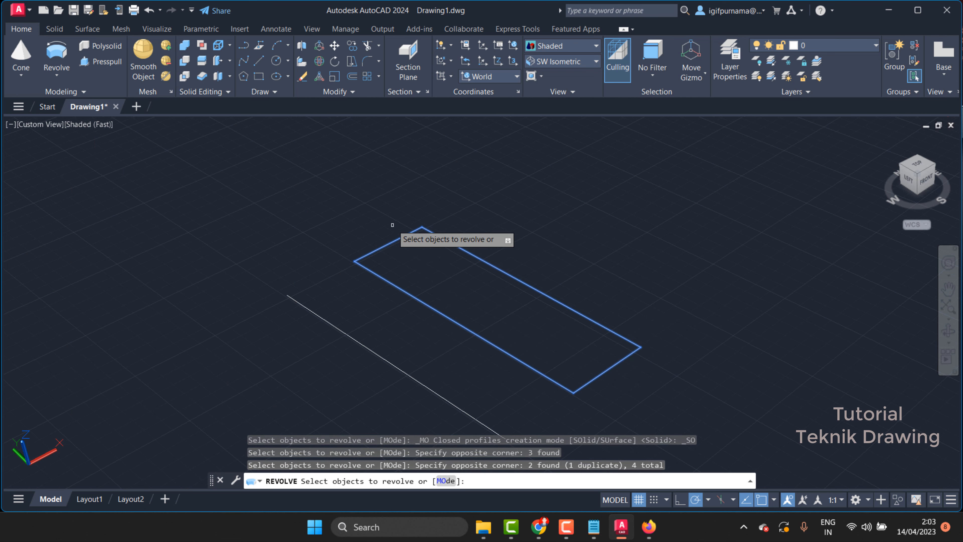
right_click(392, 228)
click(415, 243)
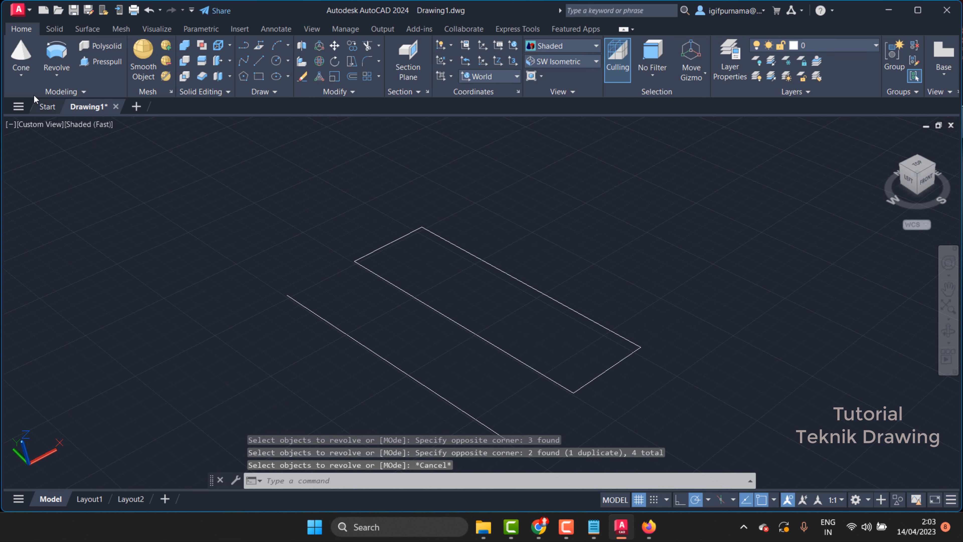
click(55, 75)
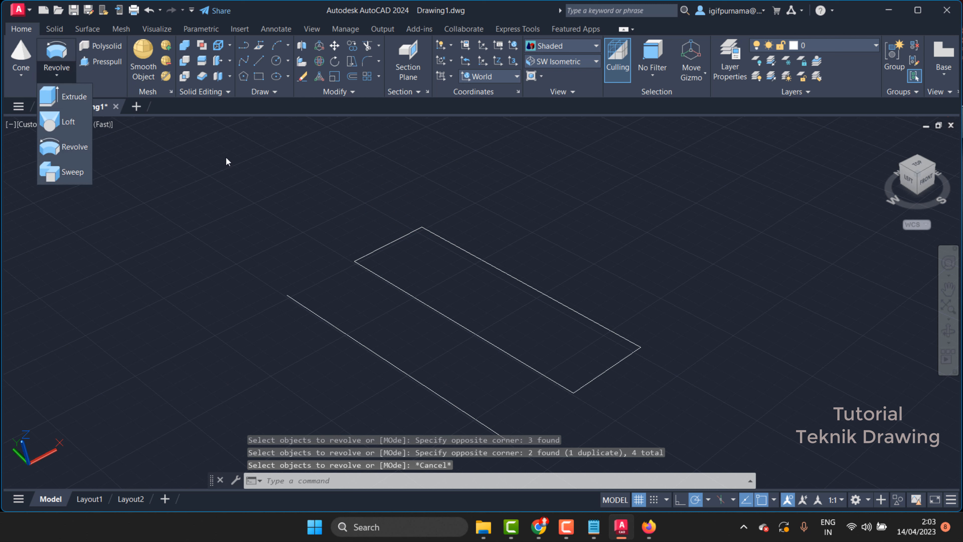
key(Escape)
key(Escape)
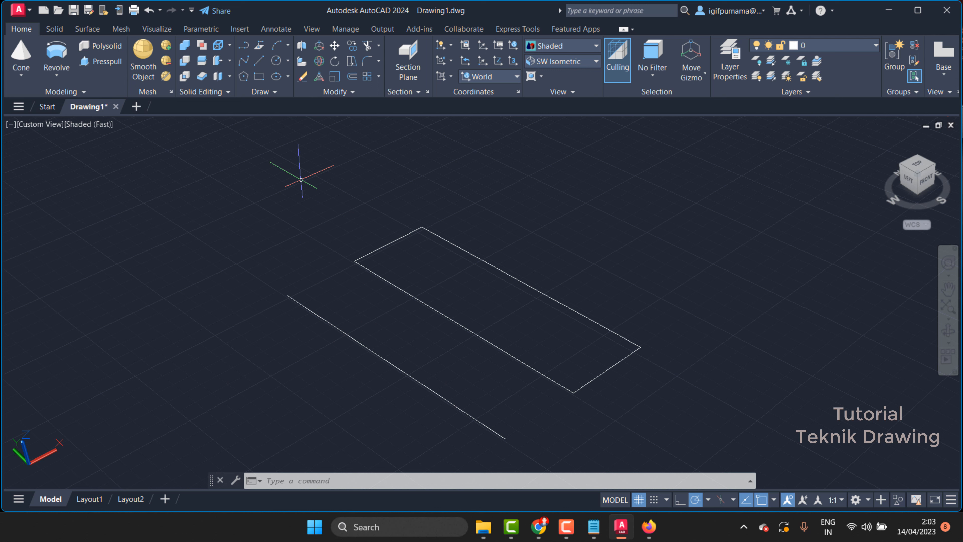
Convert the rectangle's four lines into a single region.
click(274, 92)
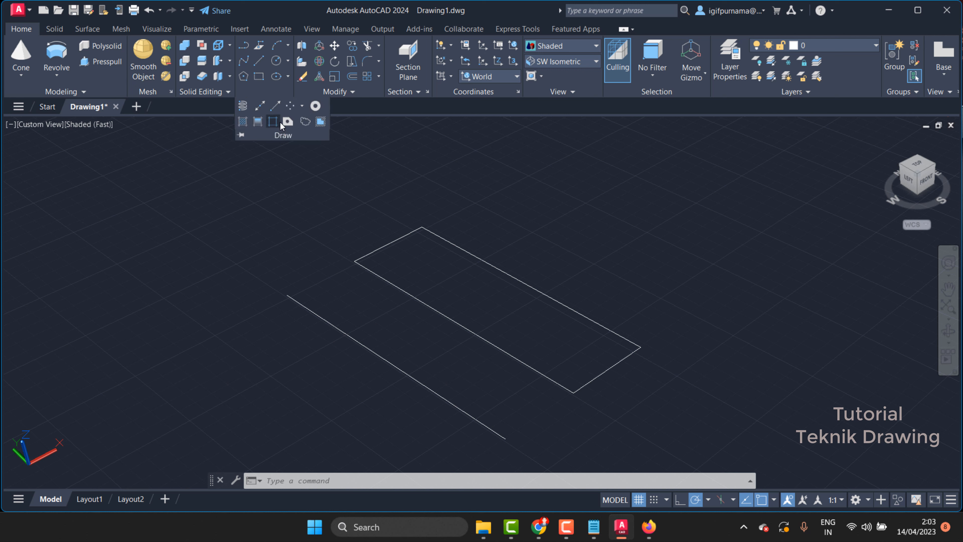
click(662, 392)
click(421, 220)
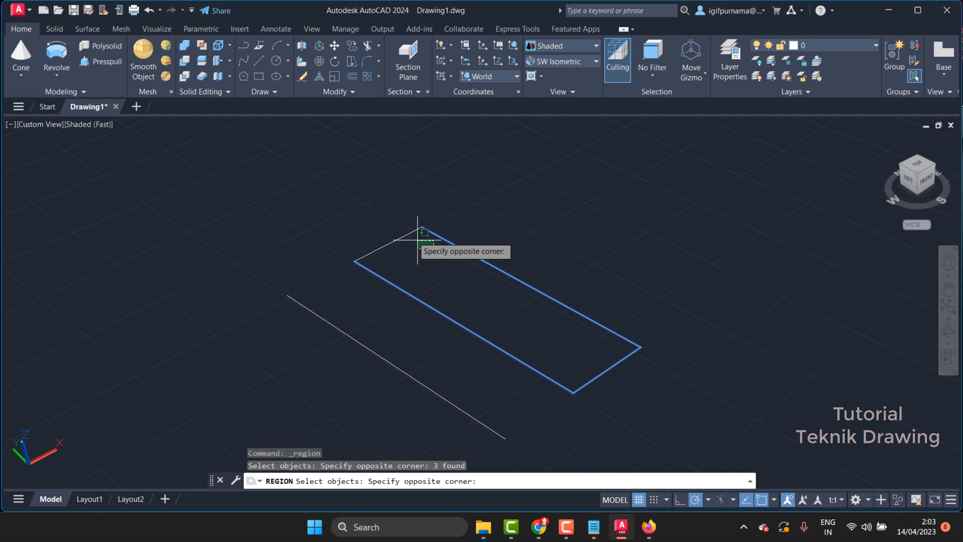
key(Return)
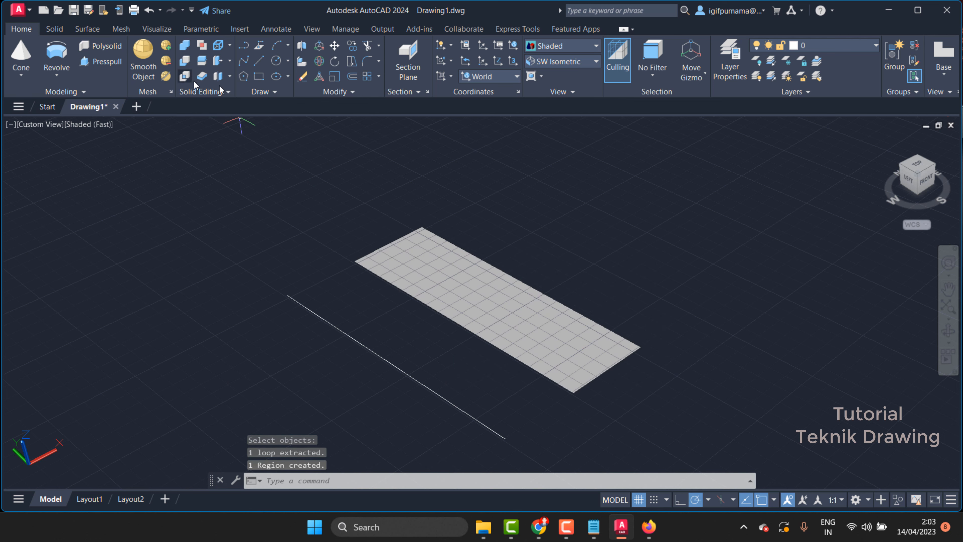
Revolve the rectangular region a full 360 degrees about the separate line, using the line's two endpoints as the axis.
click(48, 55)
click(666, 343)
click(575, 313)
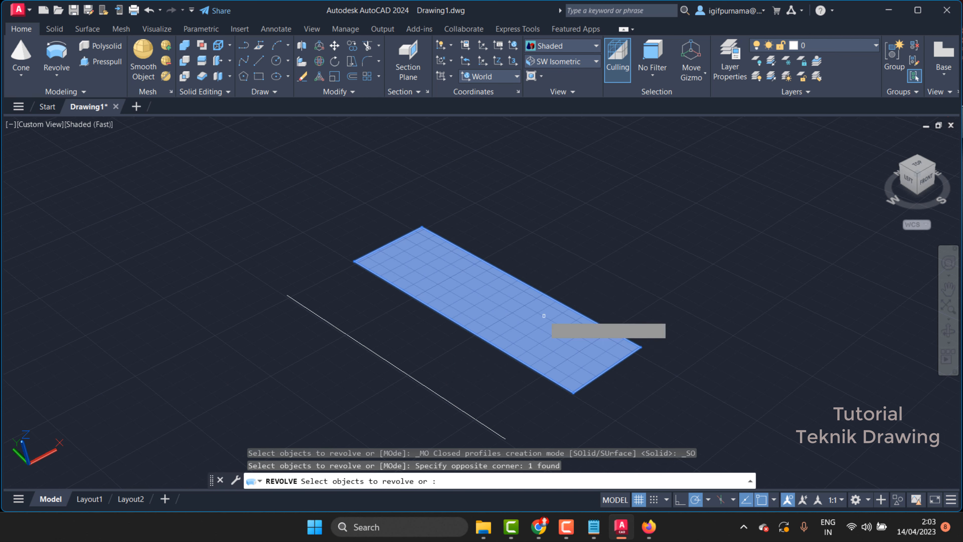
right_click(504, 215)
click(544, 222)
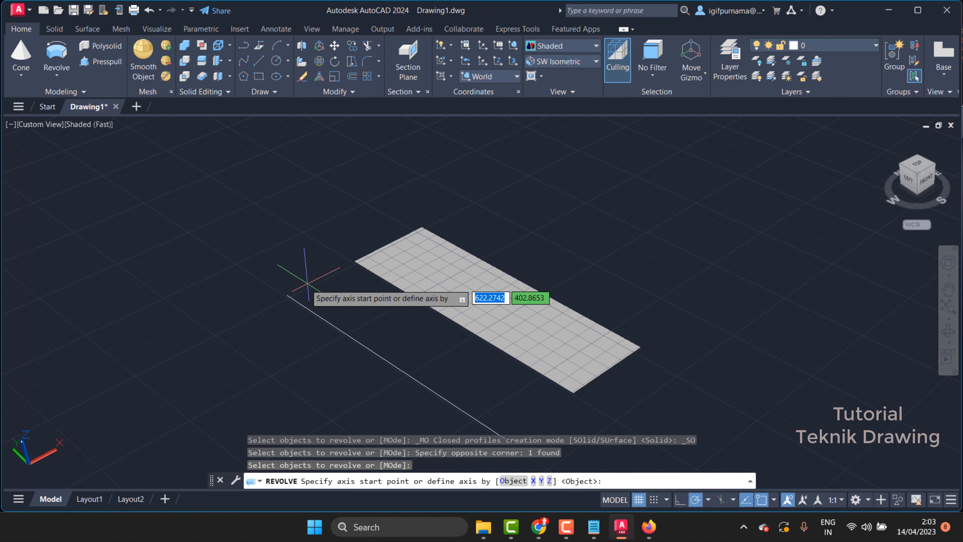
click(286, 295)
scroll(327, 279, down, 2)
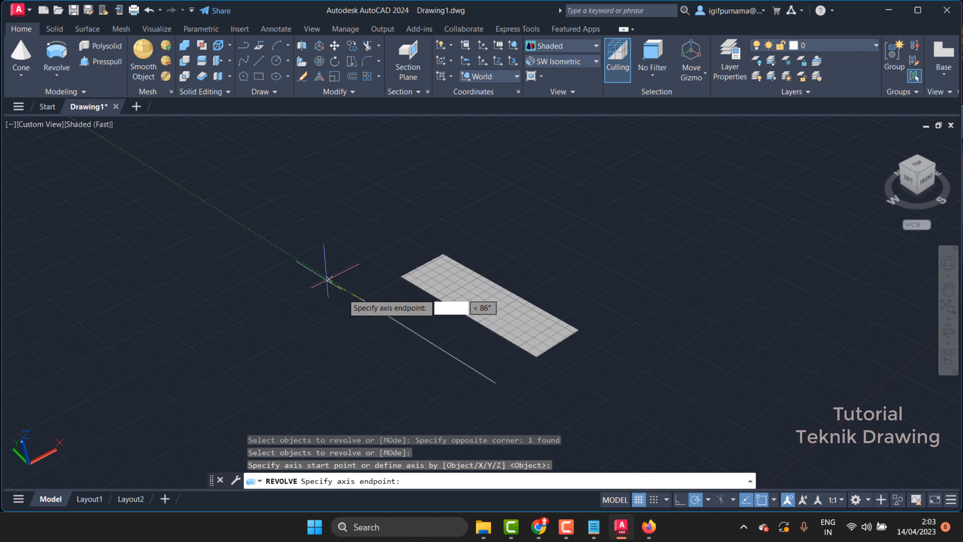
click(495, 383)
right_click(495, 385)
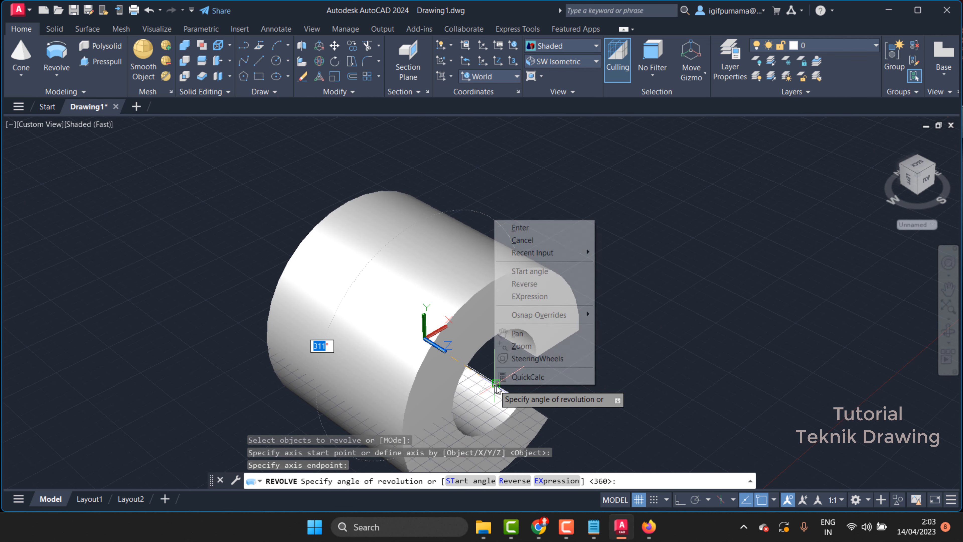
click(521, 228)
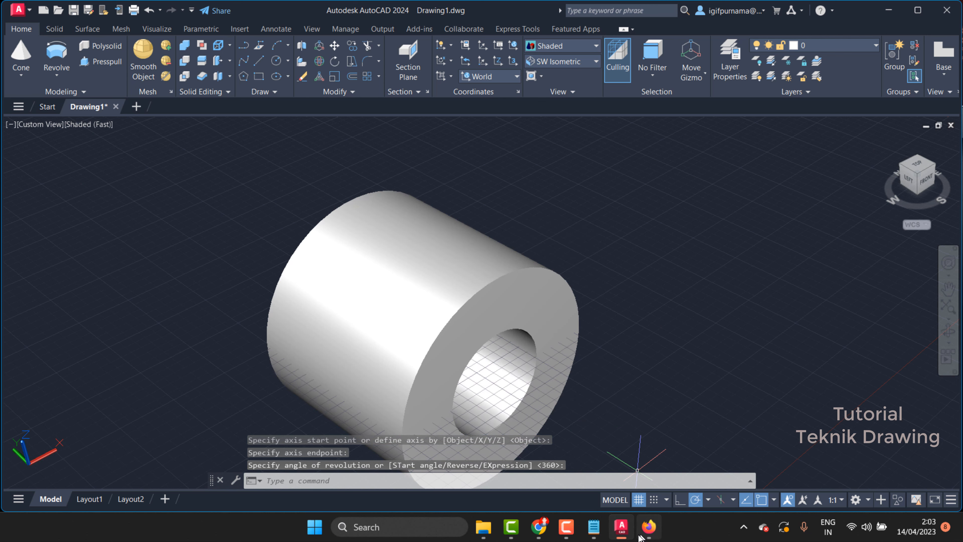
Switch to Firefox to look at the Revolve heading in the PDF module, and return to AutoCAD.
click(649, 527)
double_click(257, 211)
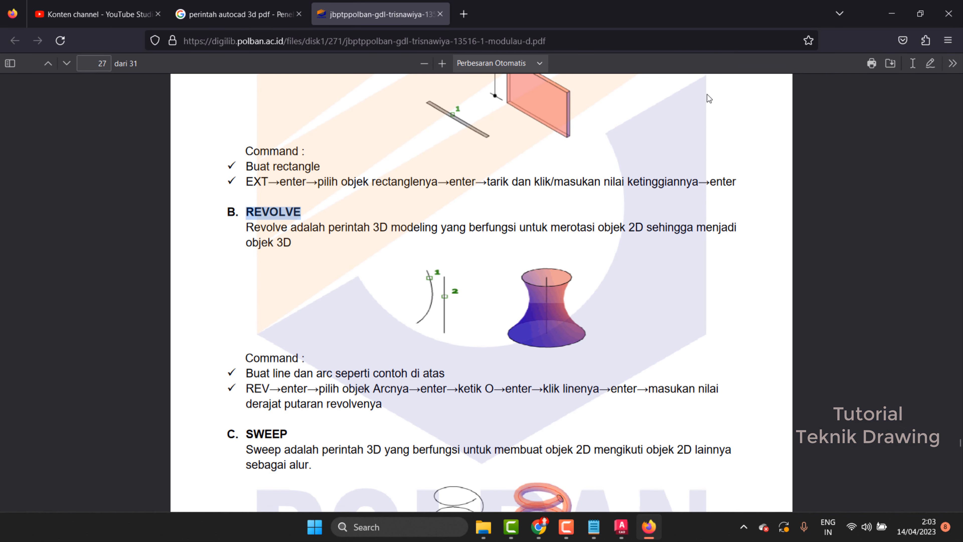
click(892, 14)
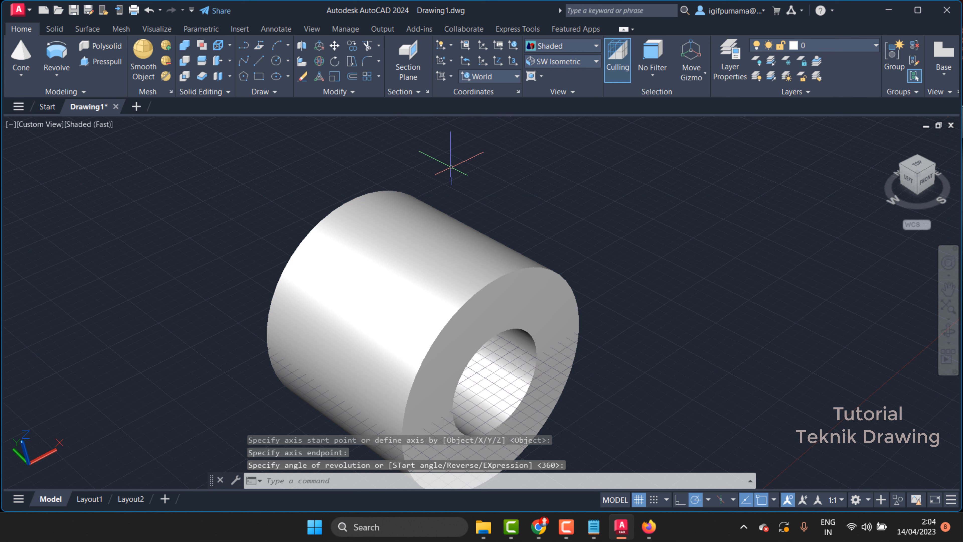
Undo the revolve, and revolve the region 360 degrees about its own long edge nearest the separate line.
key(ctrl+z)
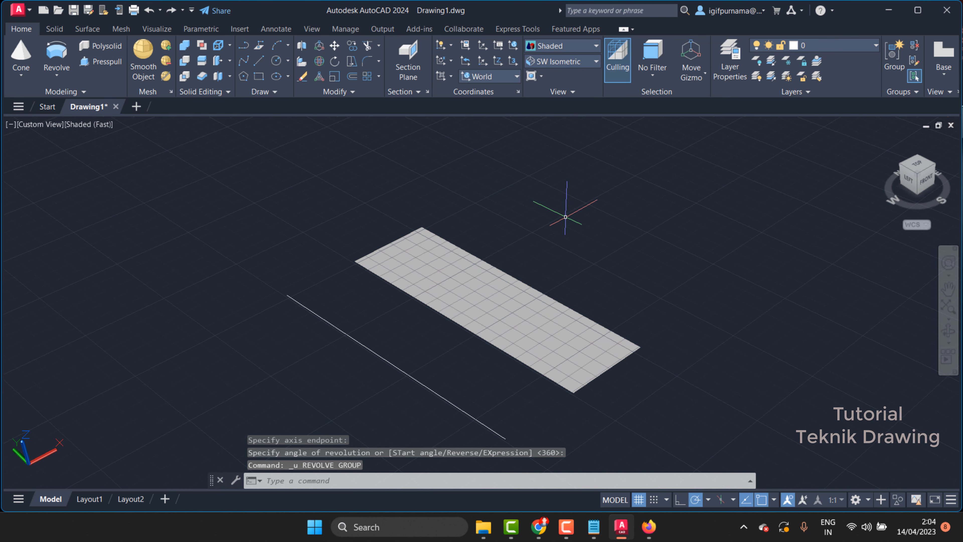
click(60, 56)
click(655, 361)
click(570, 223)
right_click(572, 223)
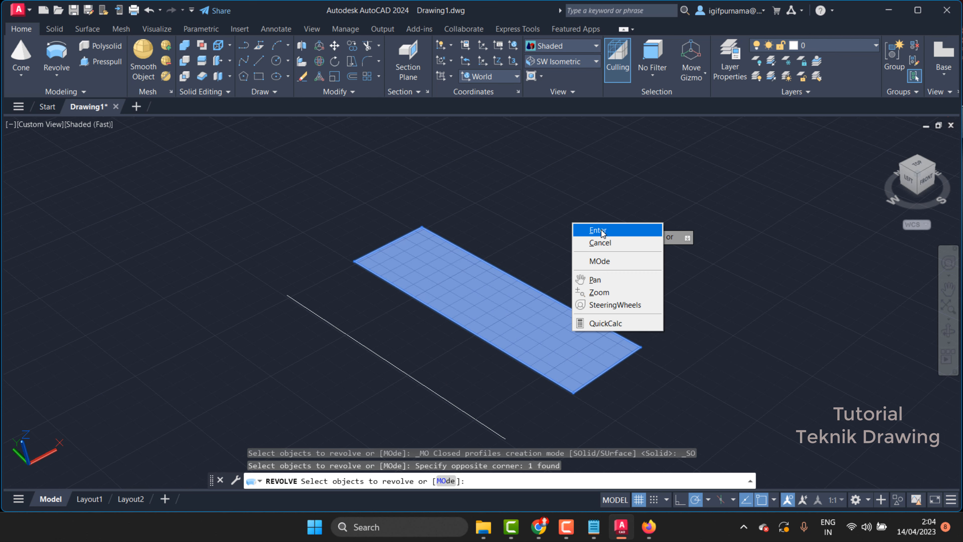
click(593, 229)
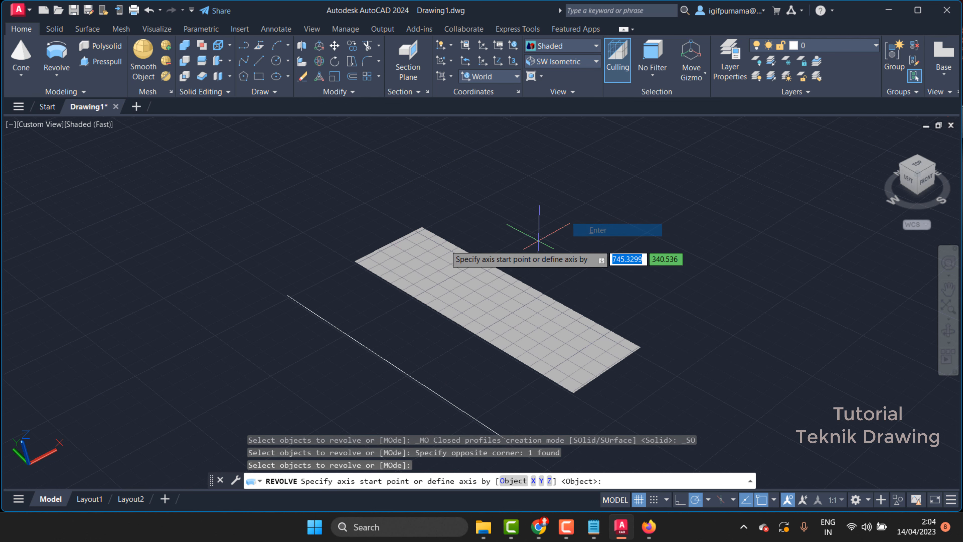
click(354, 261)
click(569, 393)
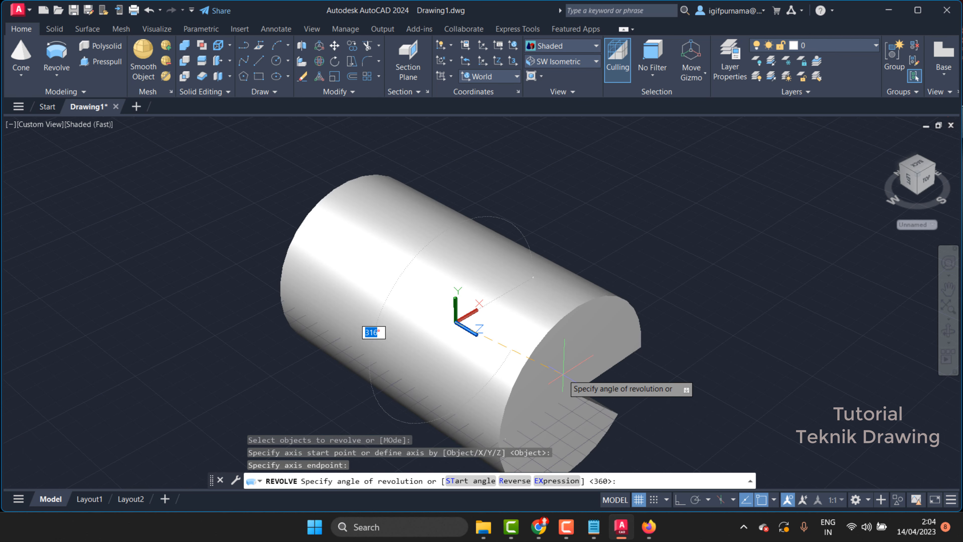
right_click(564, 211)
click(589, 218)
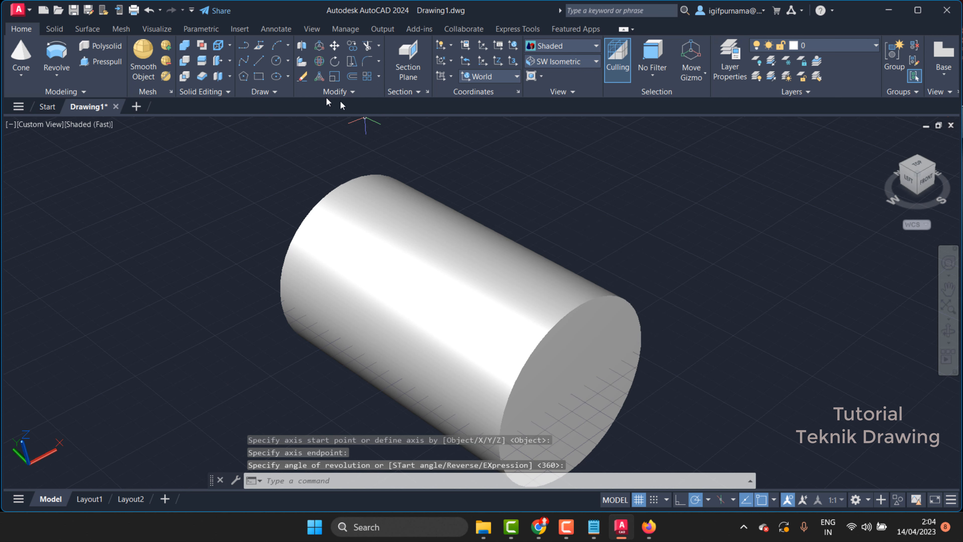
Erase the revolved solid cylinder, keeping the separate axis line.
click(303, 76)
scroll(384, 275, down, 2)
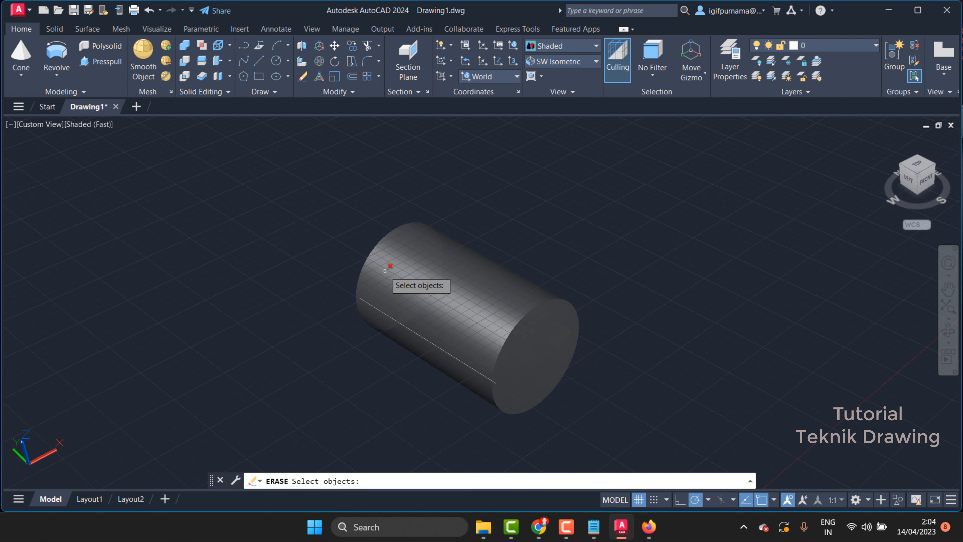
click(603, 367)
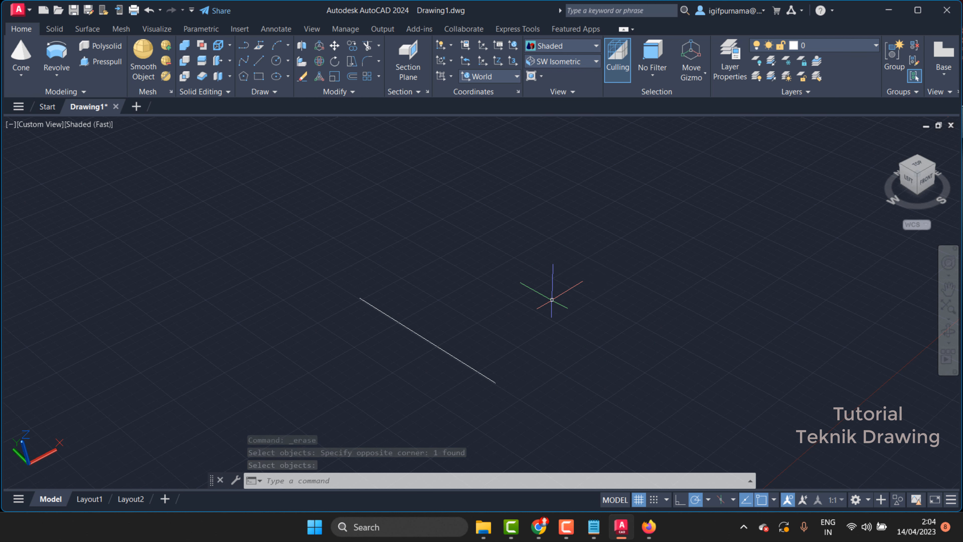
scroll(504, 315, up, 1)
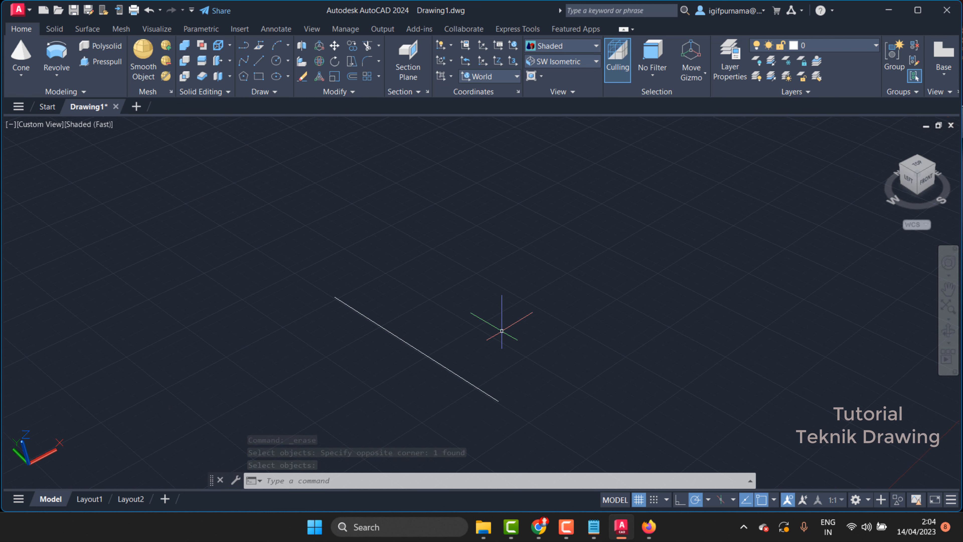
click(948, 288)
drag(460, 341, 468, 314)
right_click(370, 189)
click(383, 197)
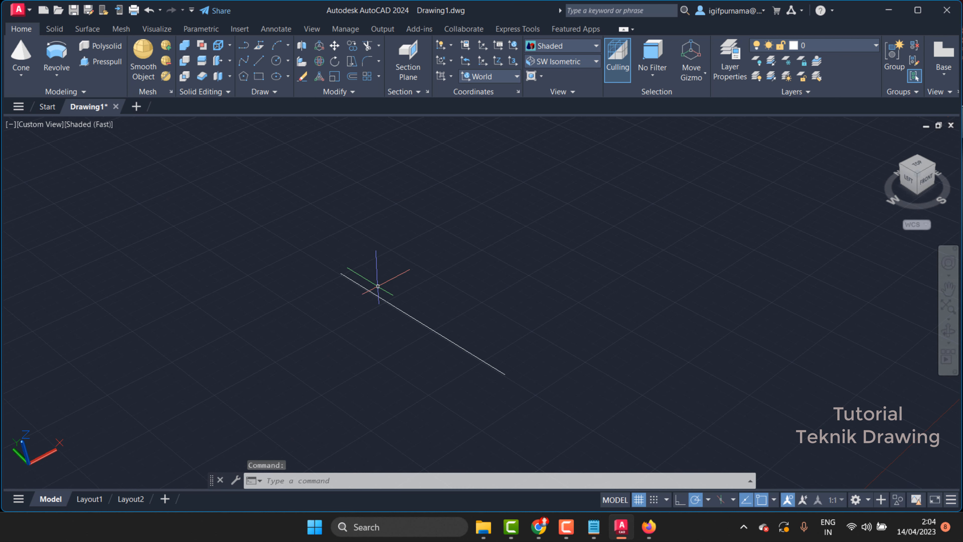
Switch to Firefox to read the PDF module's Sweep section and its helix and circle instructions, and return to AutoCAD.
click(651, 528)
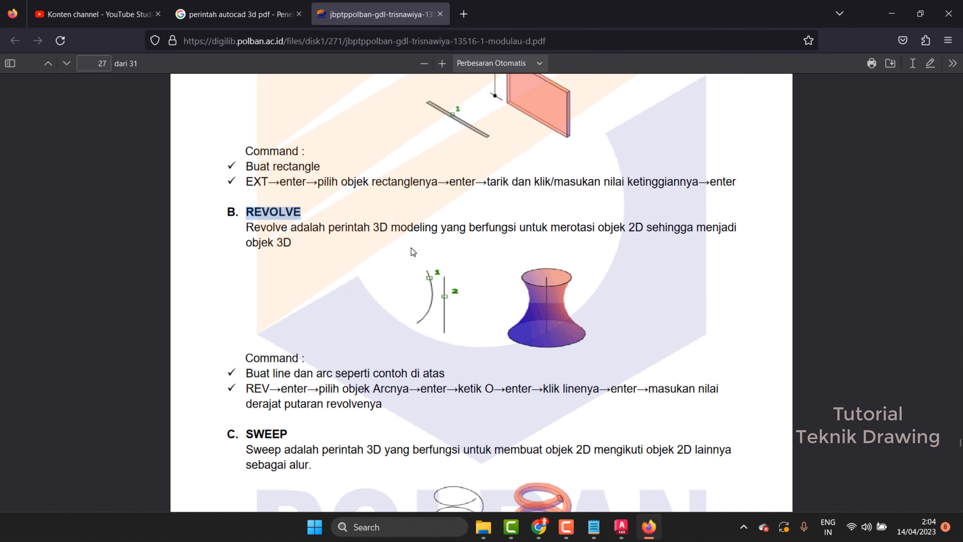
scroll(410, 248, down, 4)
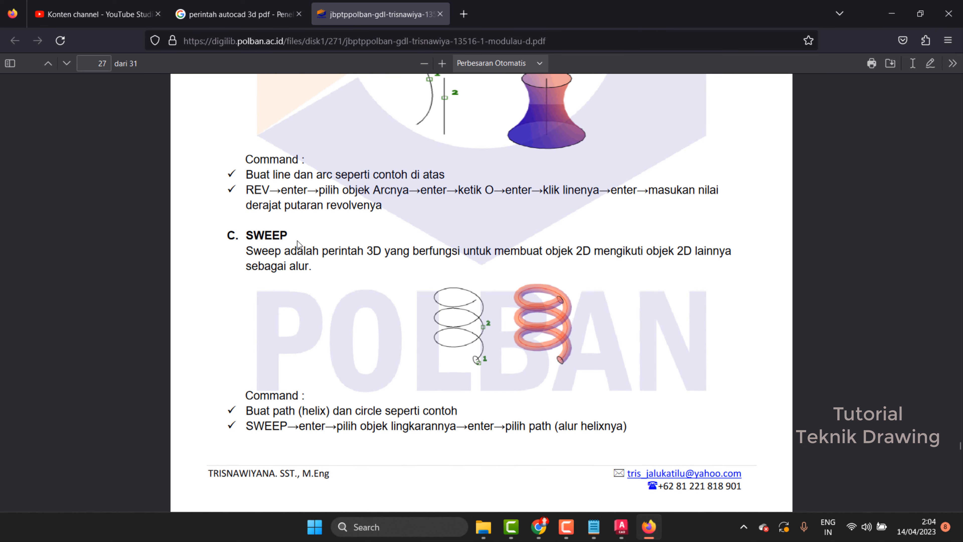
drag(246, 238, 247, 190)
scroll(303, 213, down, 4)
click(304, 214)
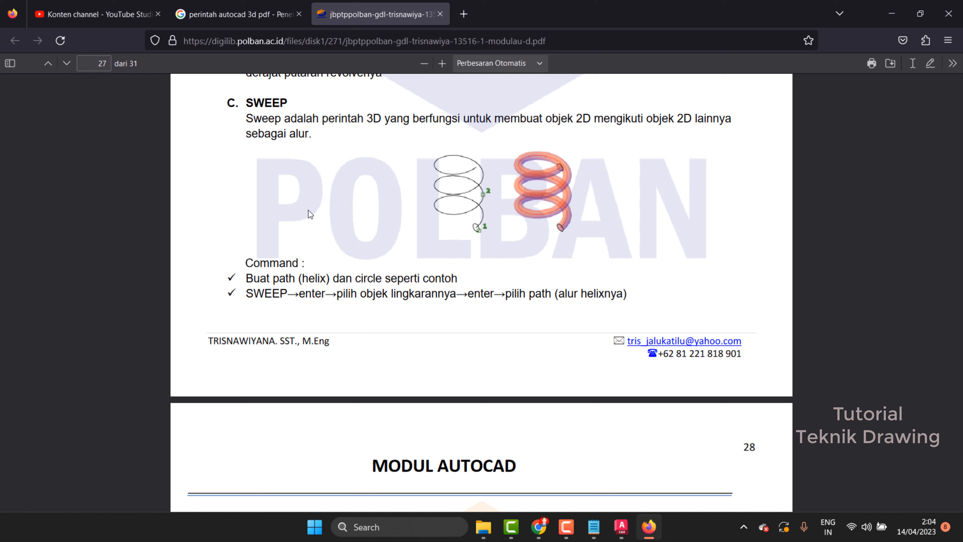
double_click(257, 279)
click(323, 280)
double_click(323, 279)
double_click(436, 278)
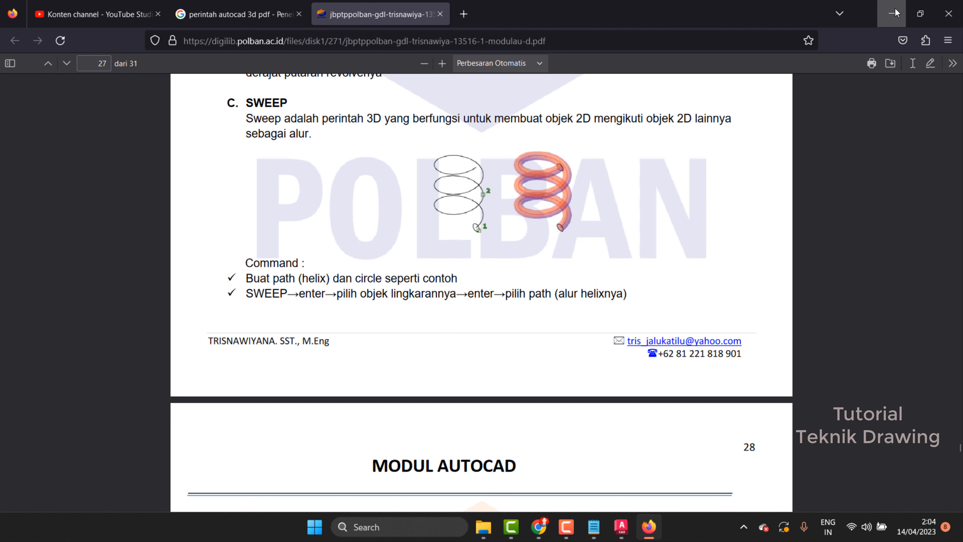
click(882, 23)
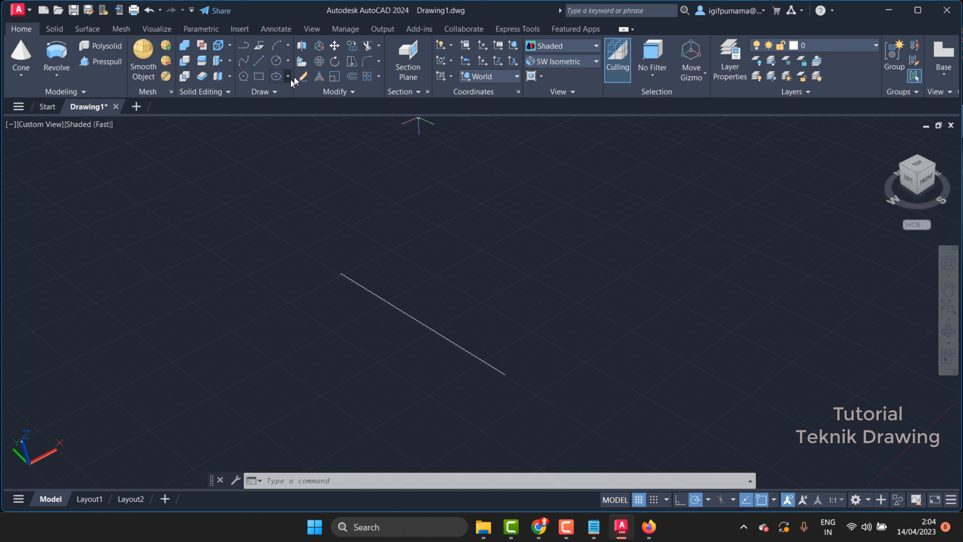
Erase the remaining axis line to clear the drawing.
click(302, 76)
click(610, 404)
click(330, 231)
key(Return)
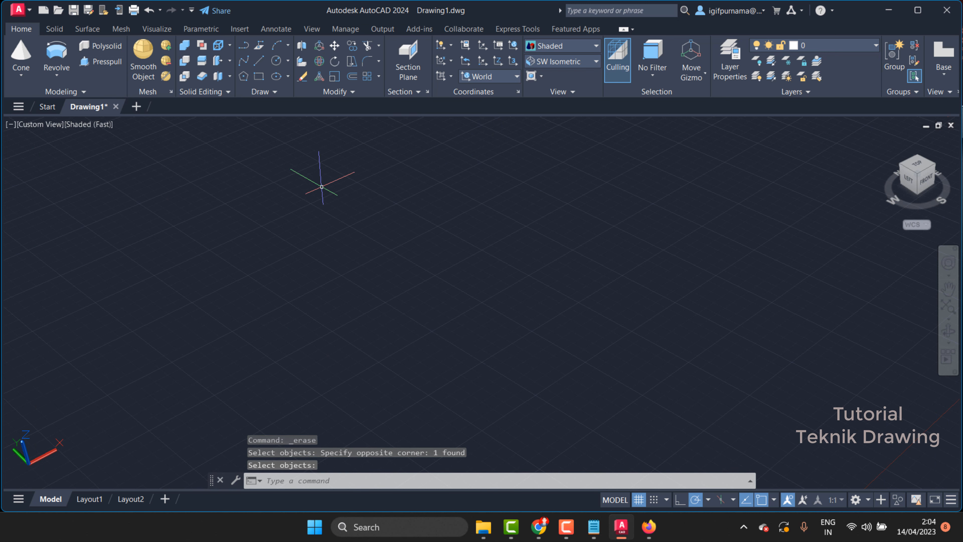
Start a helix in the empty drawing area with a base radius of 100 and a top radius of 100.
click(274, 92)
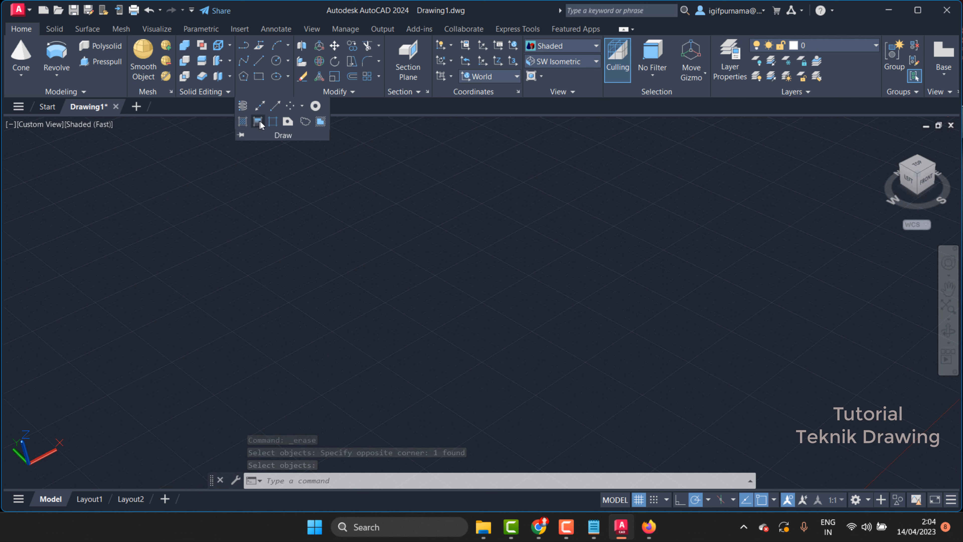
click(243, 106)
click(392, 245)
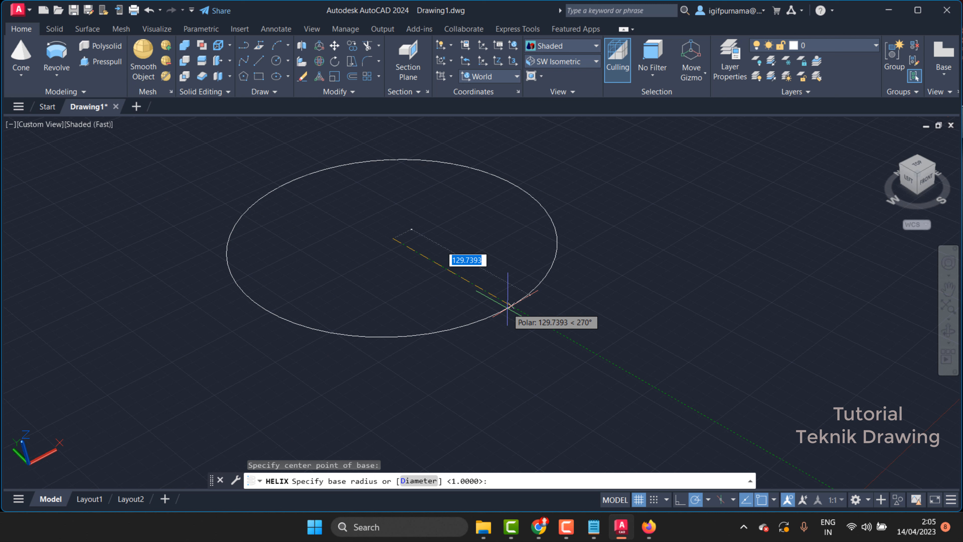
text(100)
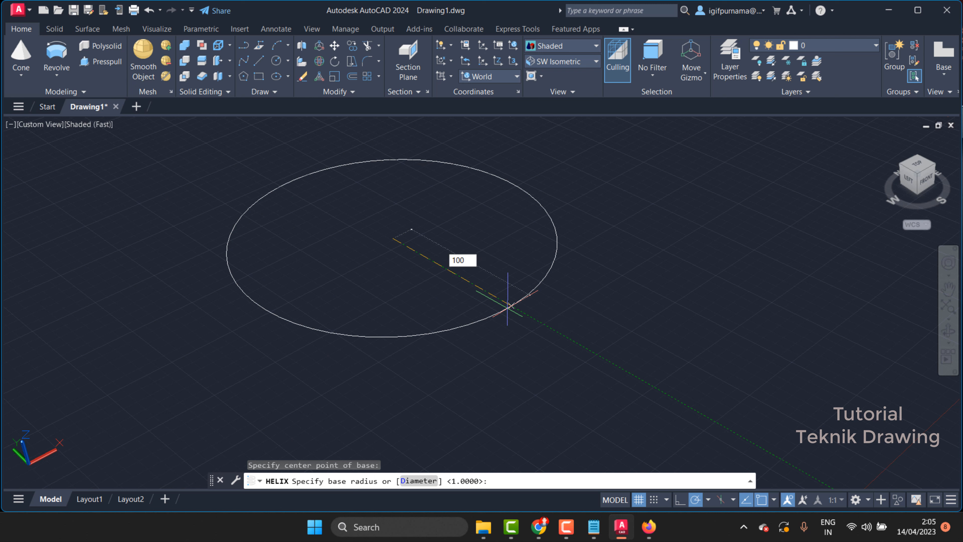
key(Return)
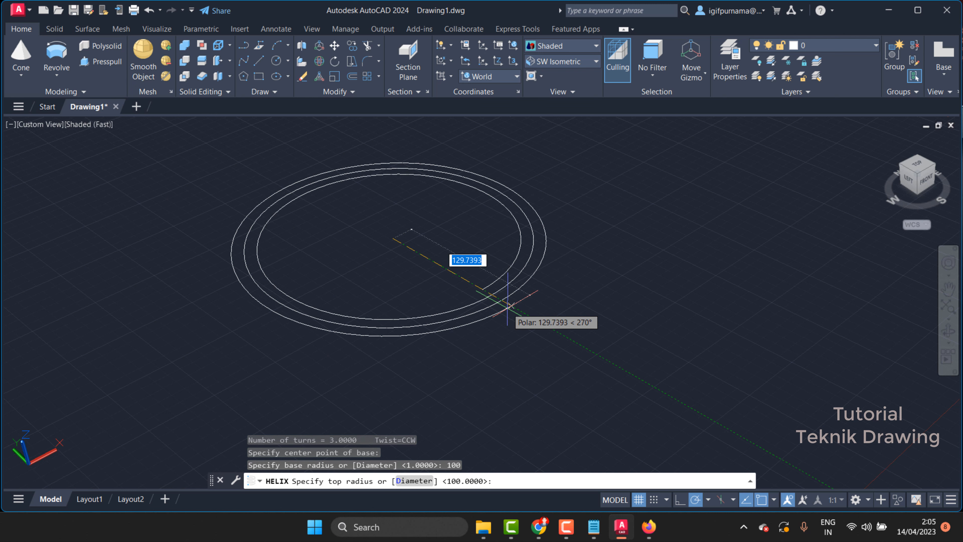
text(1)
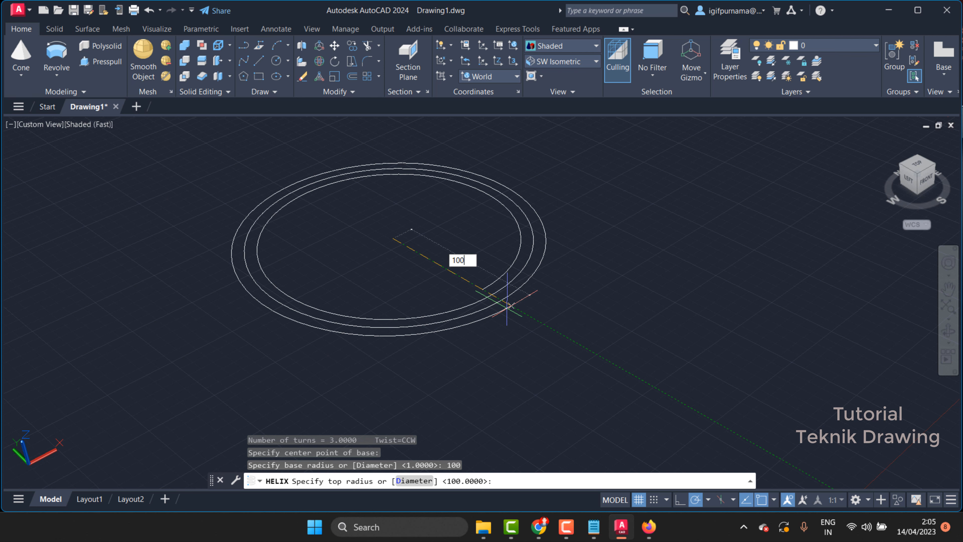
text(00)
key(Return)
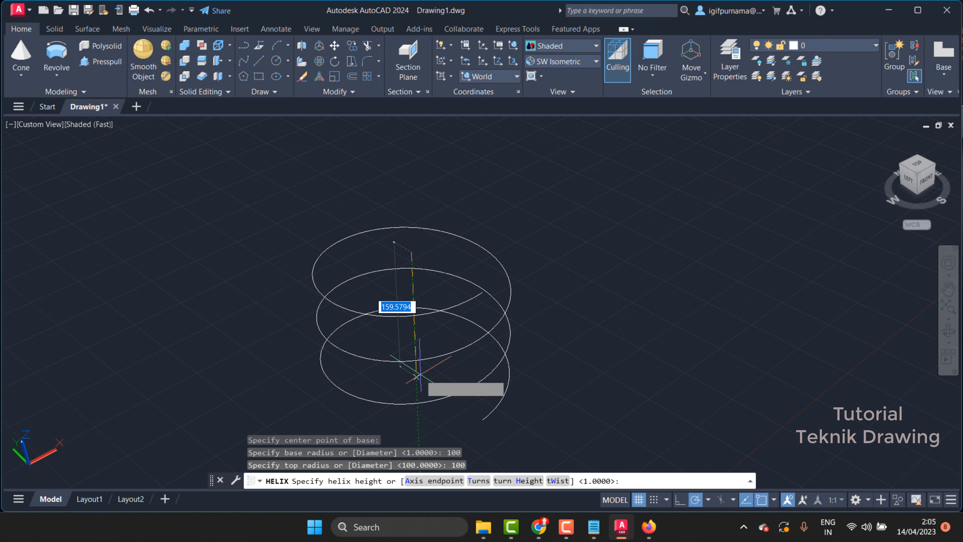
Set the number of turns of the helix in progress to 5.
scroll(429, 268, down, 3)
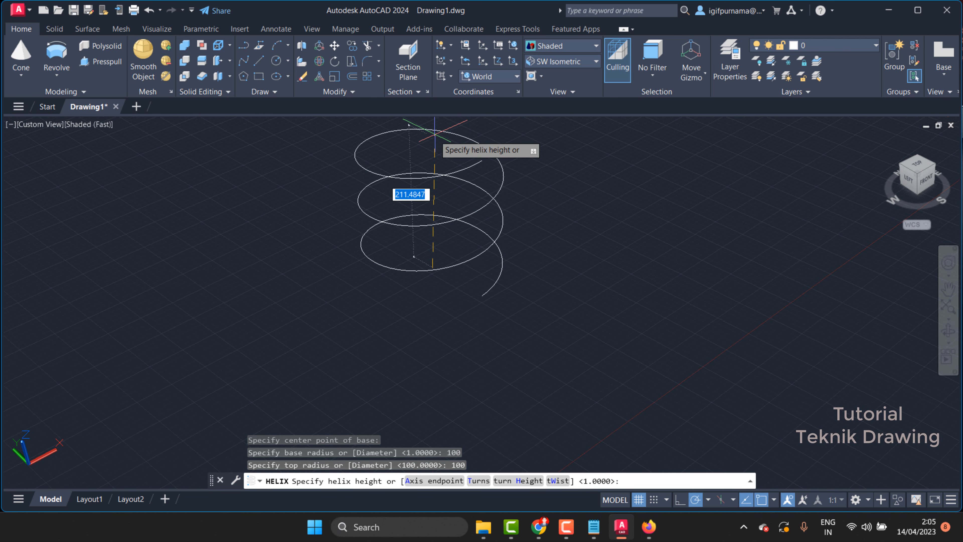
scroll(417, 281, down, 4)
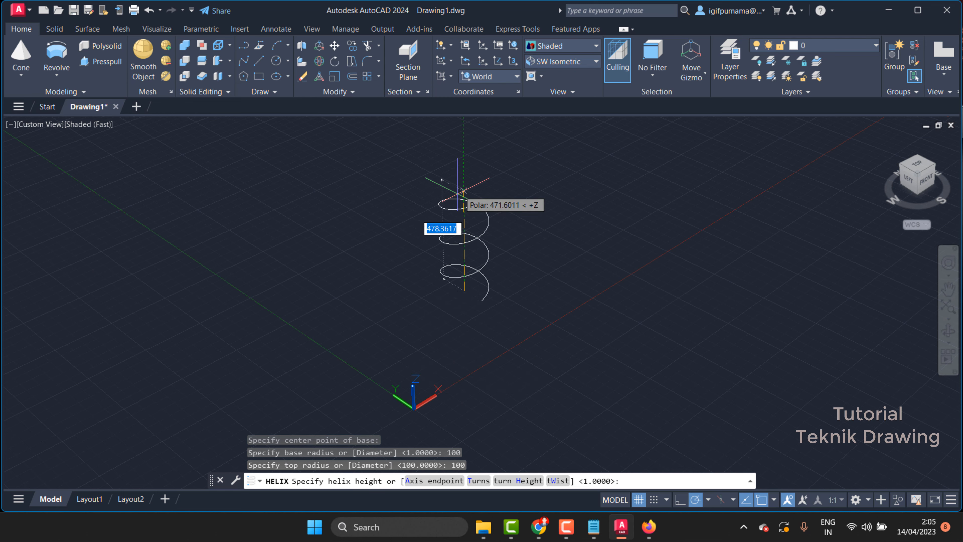
scroll(463, 191, up, 2)
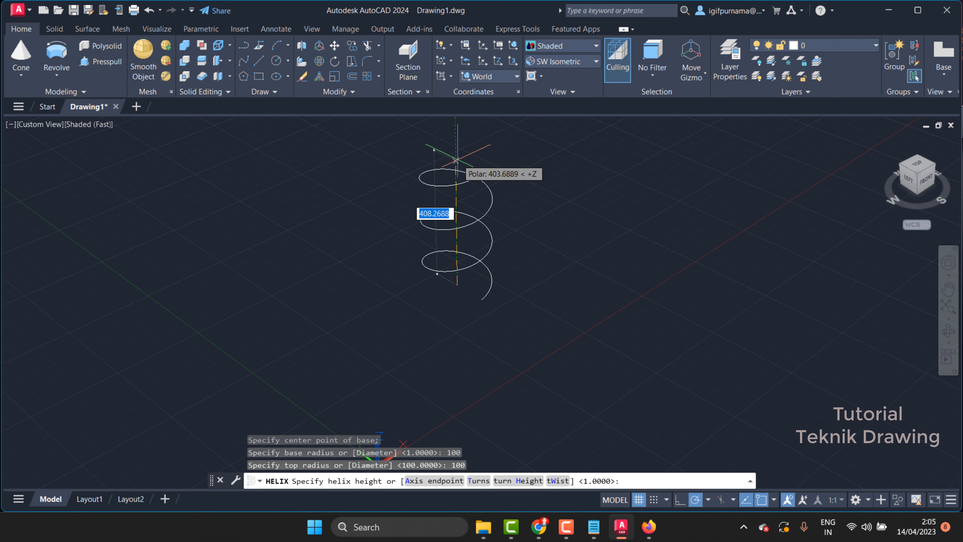
text(t)
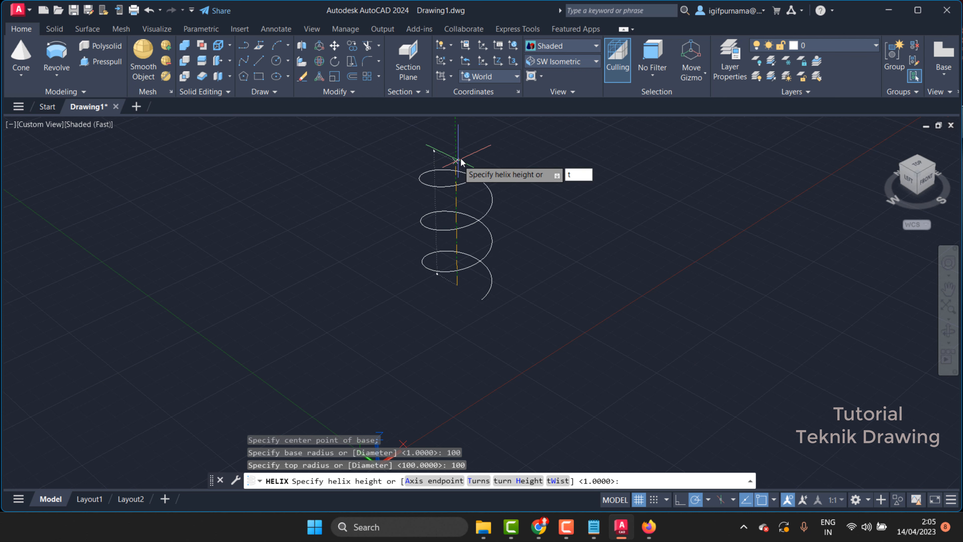
key(Return)
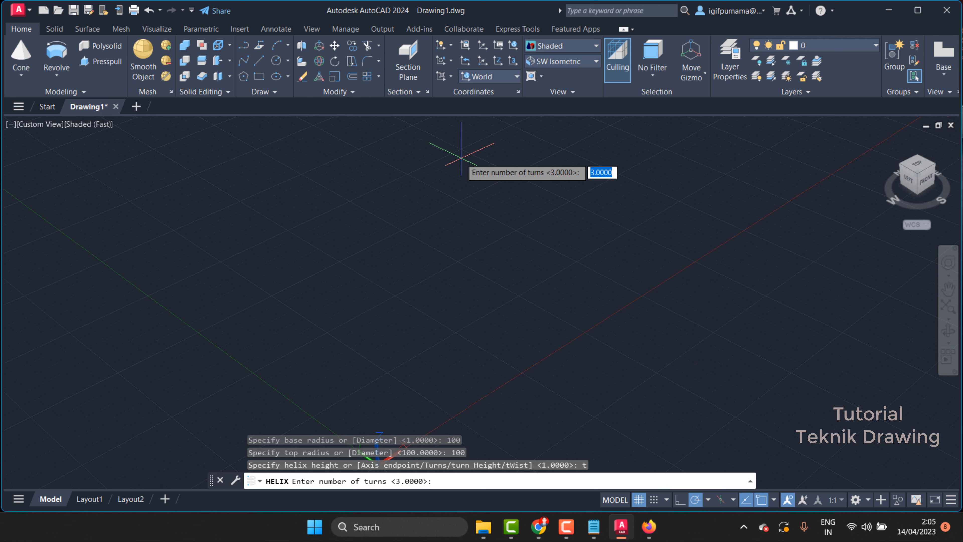
text(5)
key(Return)
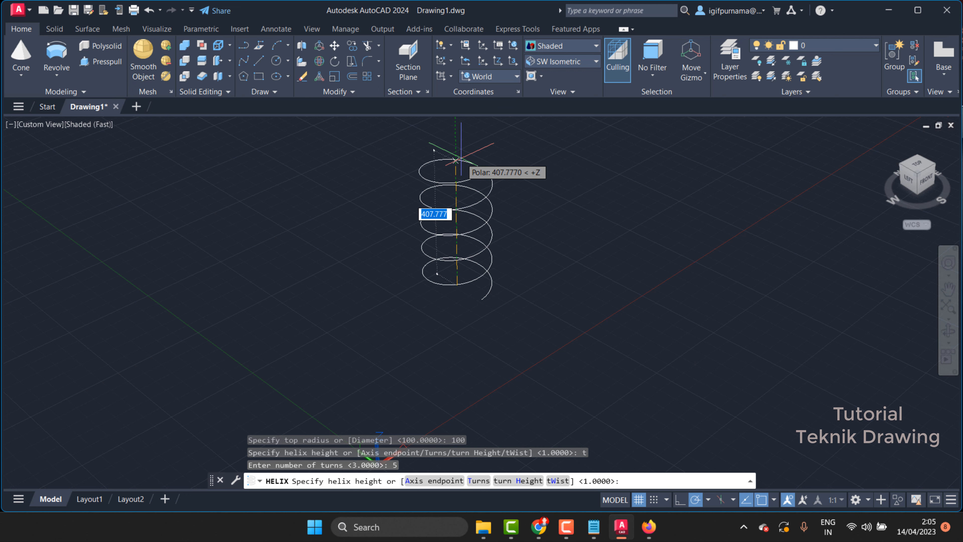
Set the helix to 10 turns and complete it with a height of 400.
text(t)
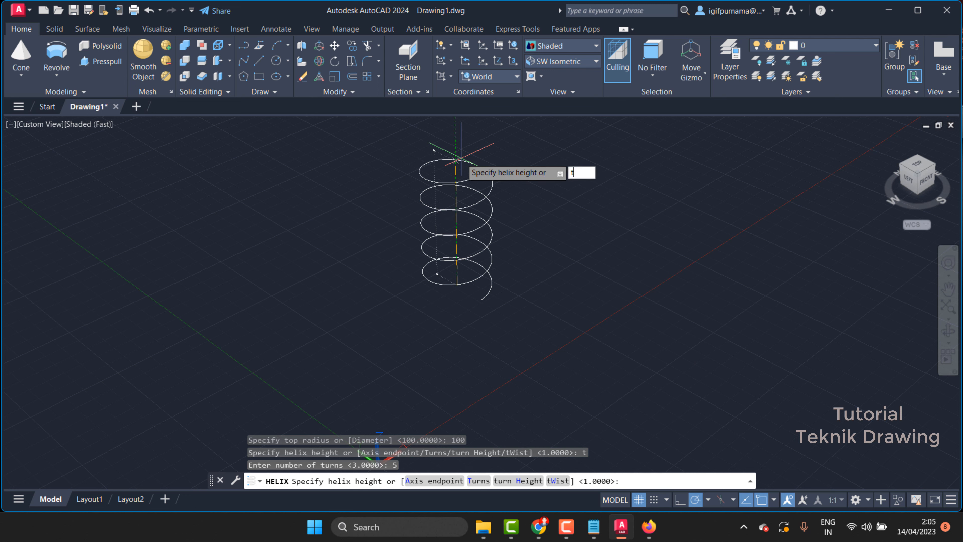
key(Return)
text(1)
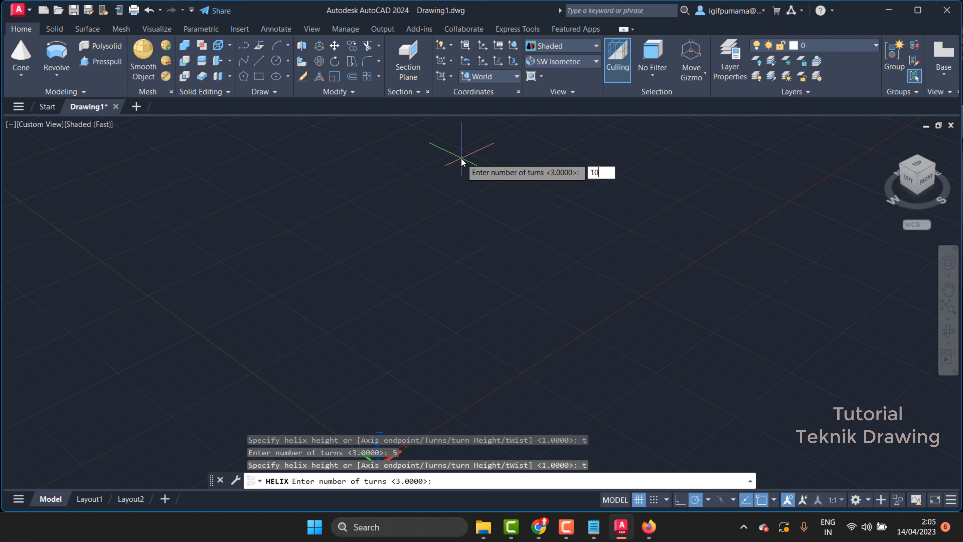
text(0)
key(Return)
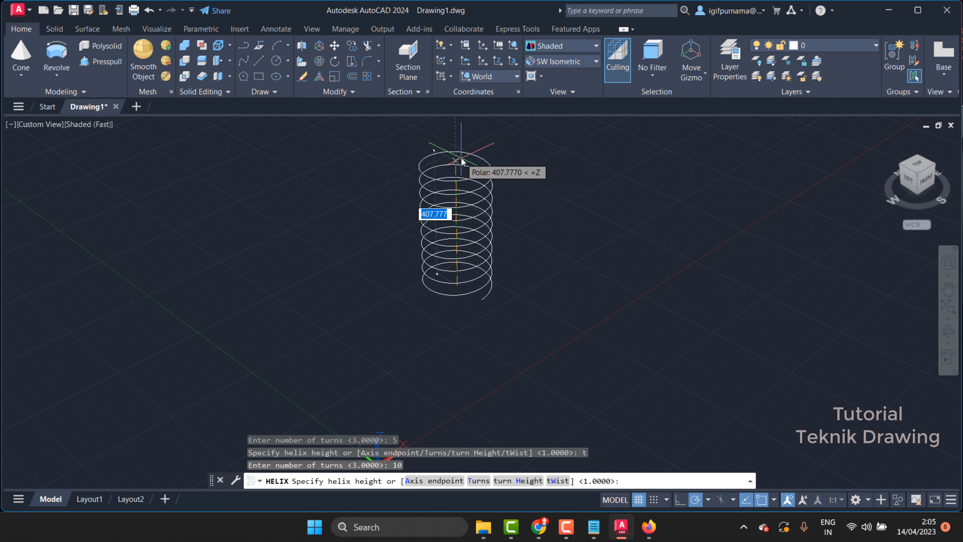
text(4)
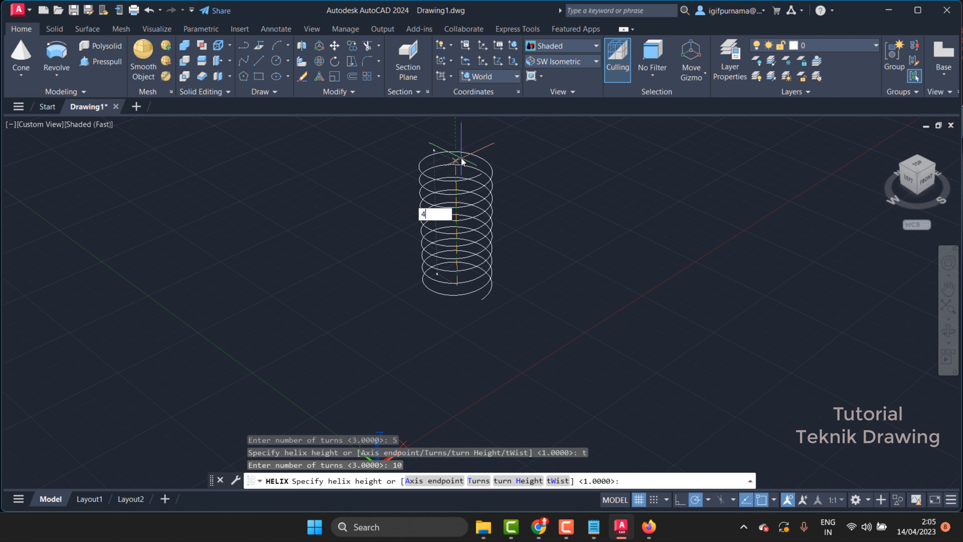
text(00)
key(Return)
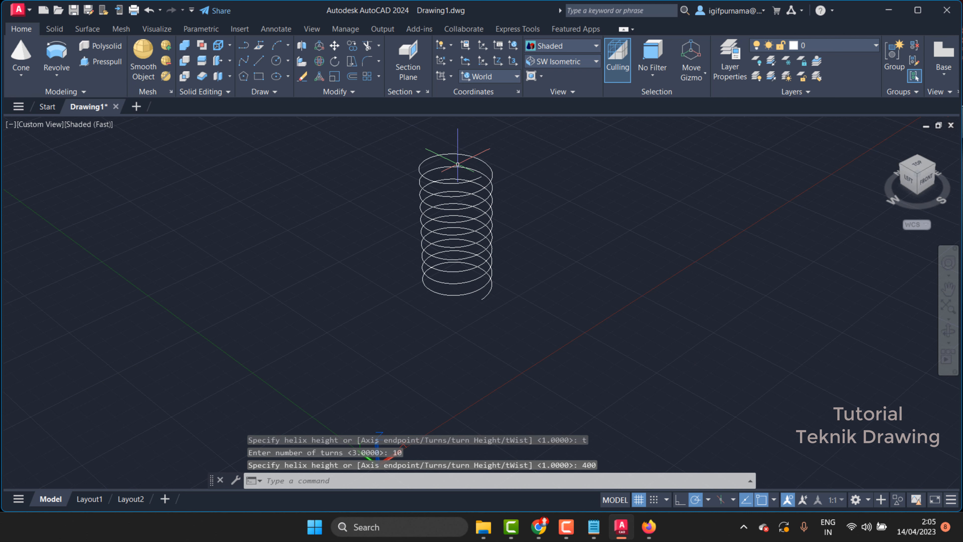
scroll(455, 208, up, 2)
scroll(417, 246, down, 4)
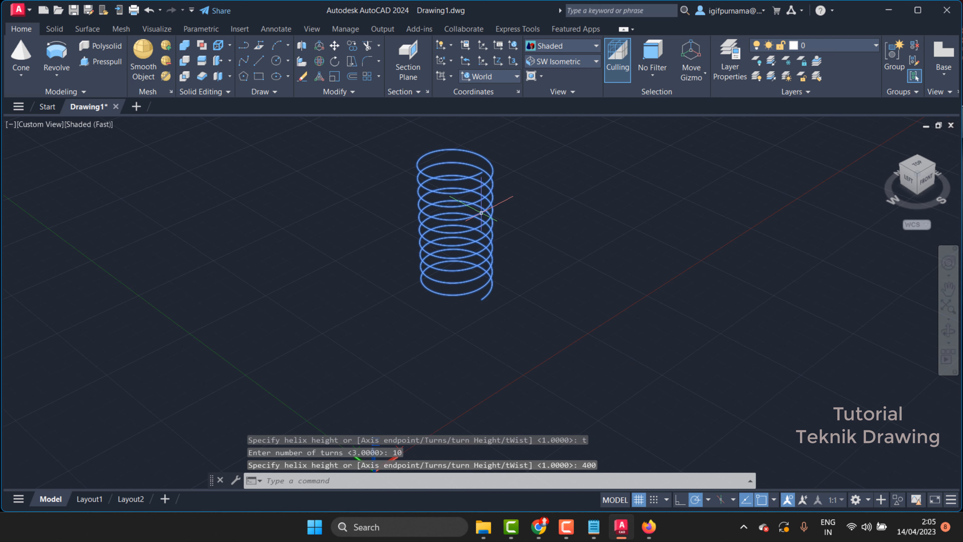
Switch to Firefox to review the PDF module's Sweep example, and return to the helix in AutoCAD.
click(649, 526)
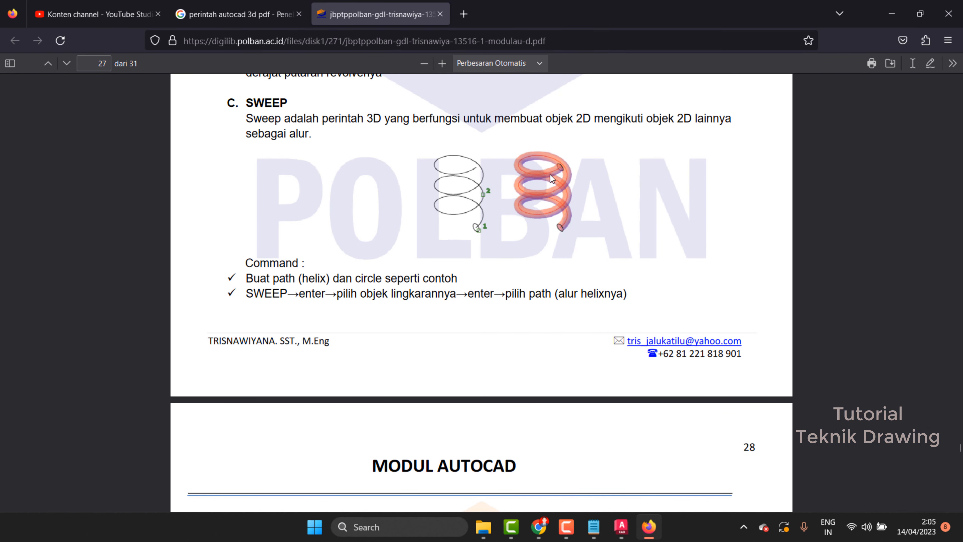
key(alt+Tab)
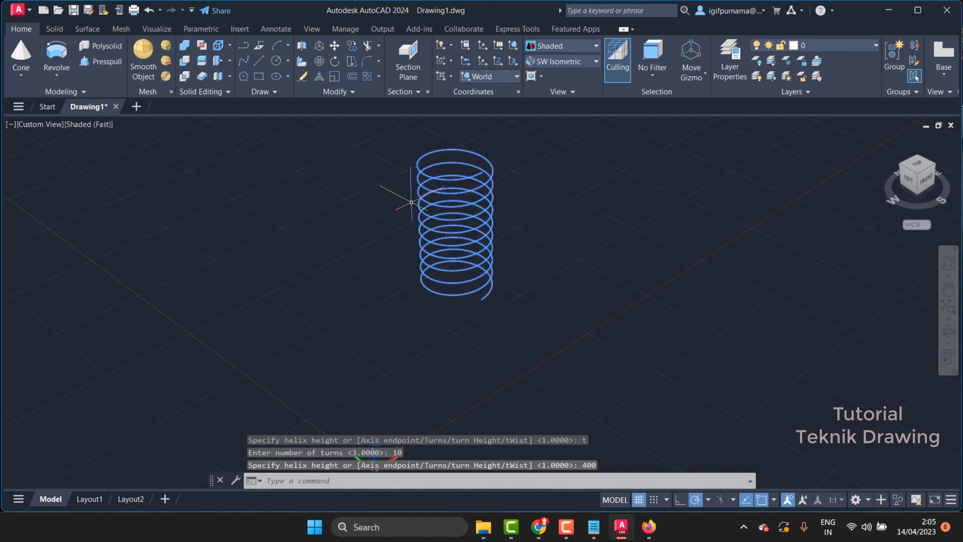
scroll(481, 296, up, 1)
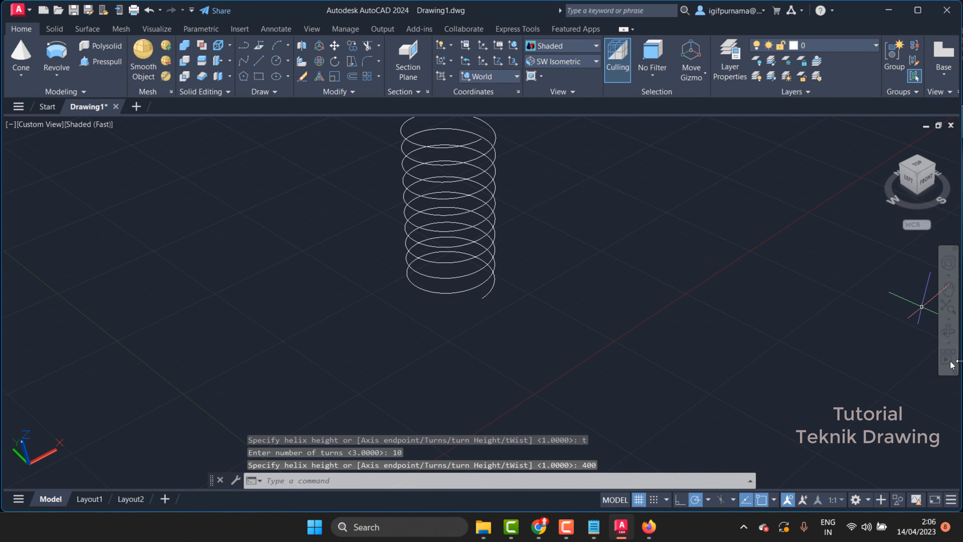
click(947, 288)
drag(488, 219, 393, 309)
right_click(403, 231)
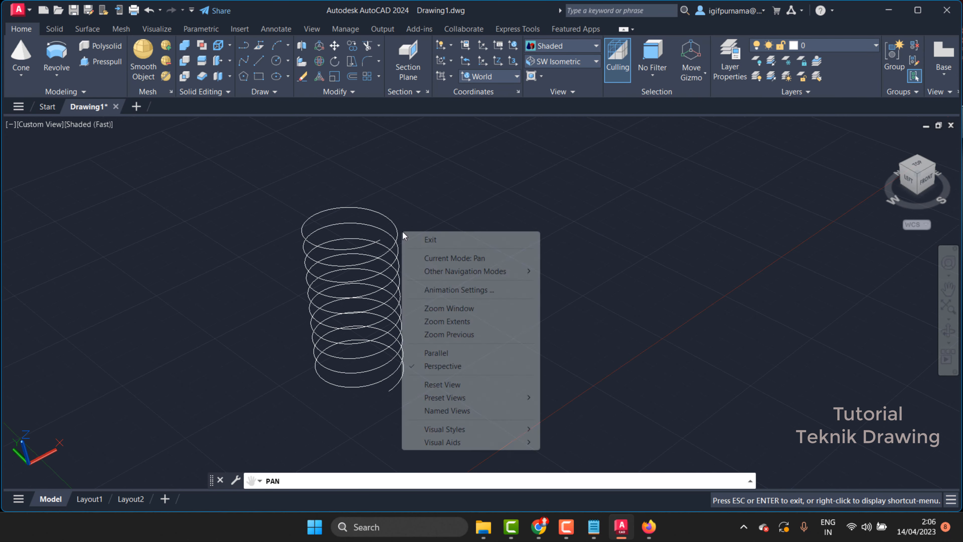
click(430, 240)
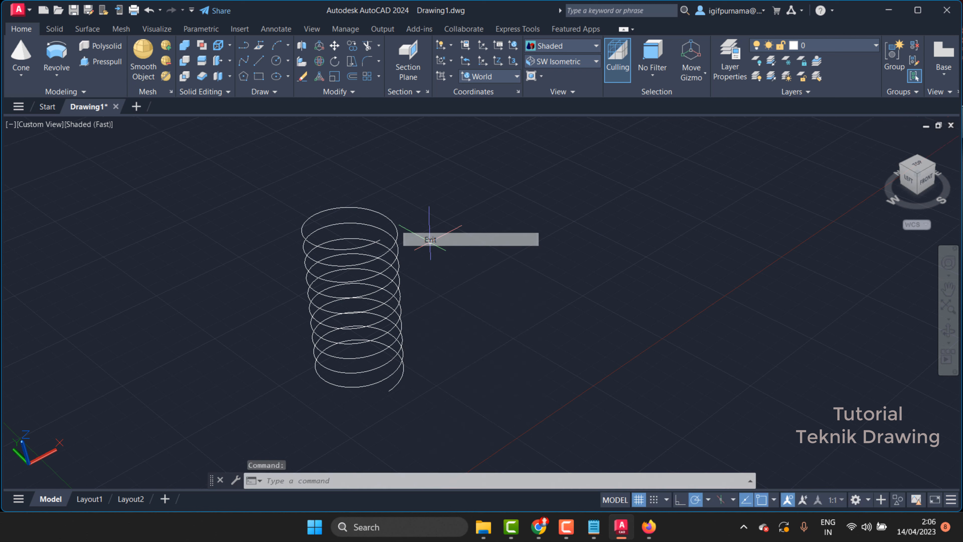
click(278, 66)
click(278, 66)
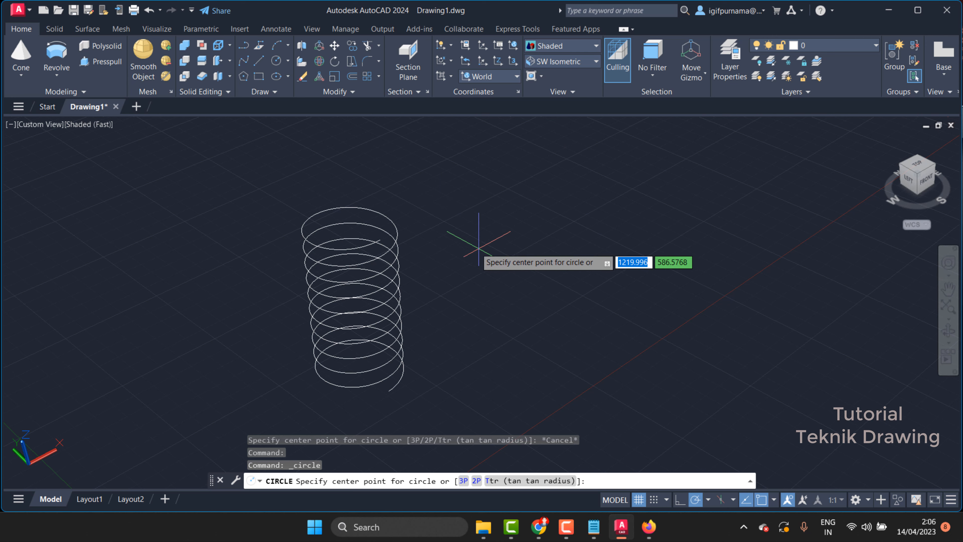
scroll(479, 248, up, 2)
click(354, 224)
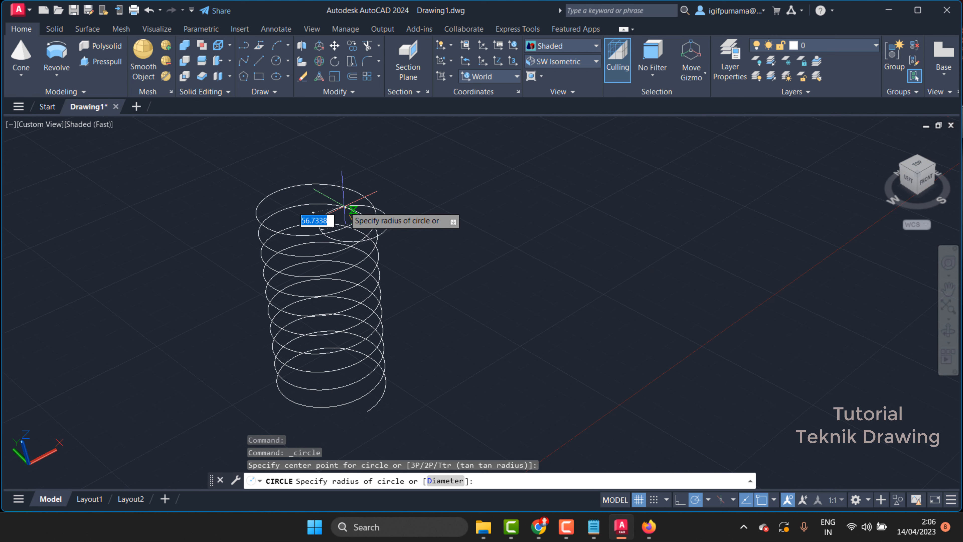
key(Escape)
Draw a circle with a radius of 5 in the empty space beside the helix.
click(278, 66)
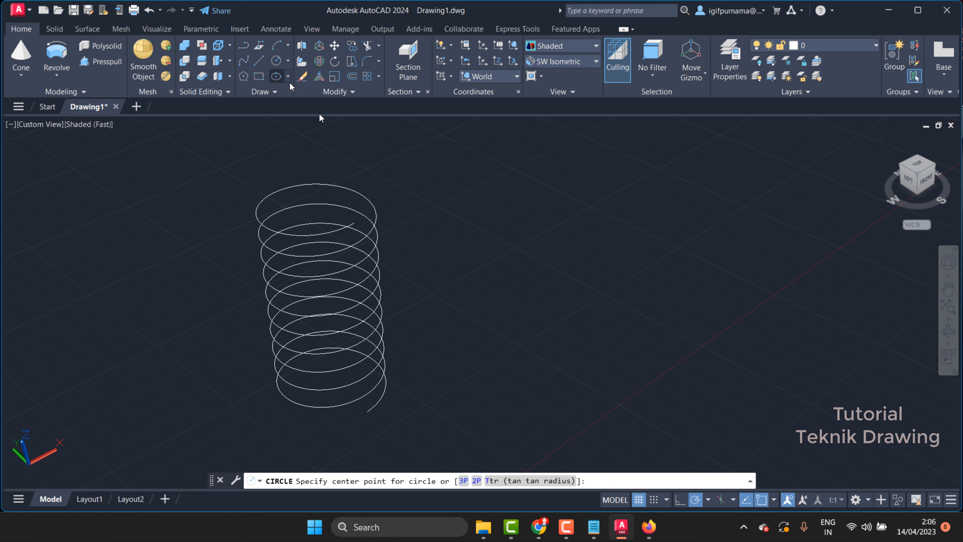
click(508, 303)
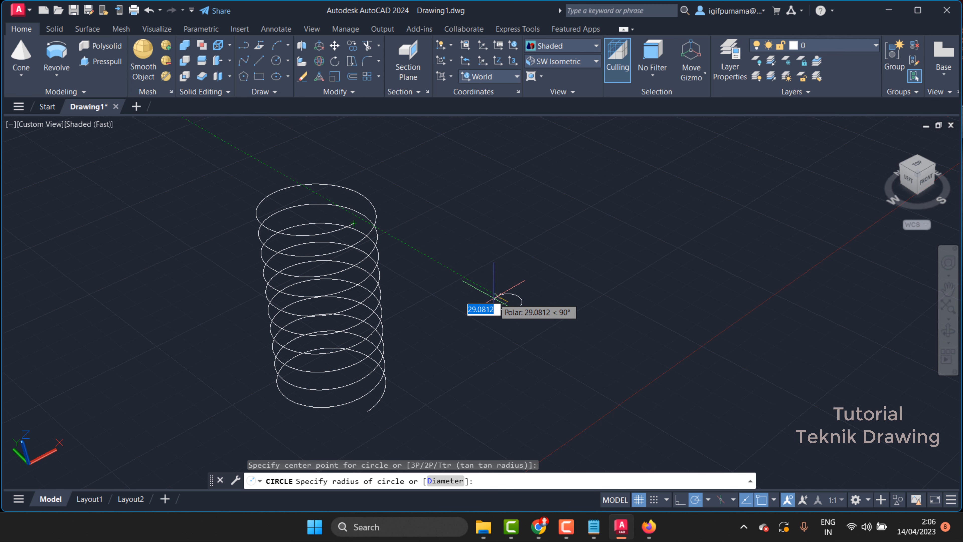
key(Return)
scroll(499, 301, up, 2)
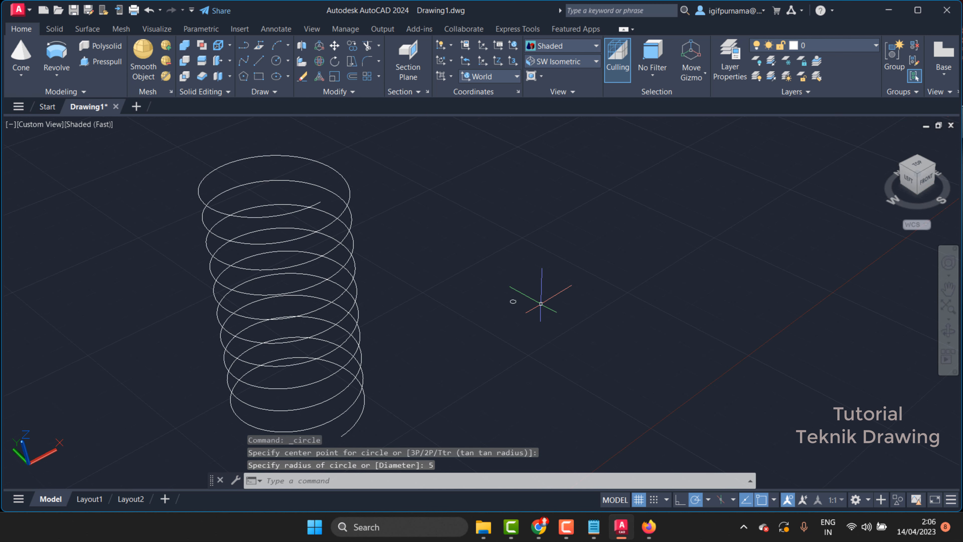
Erase the small circle beside the helix.
click(302, 76)
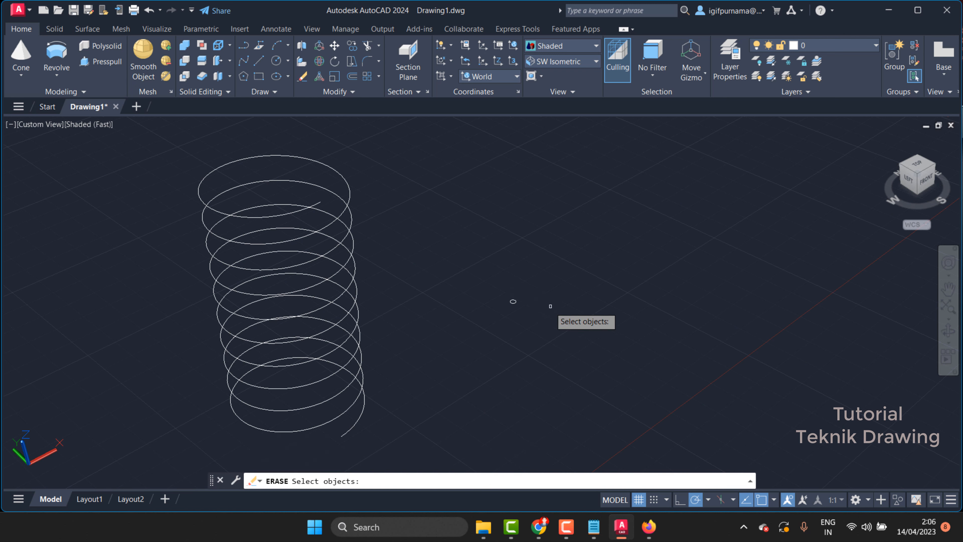
click(549, 306)
click(496, 275)
key(Return)
Draw a circle with a radius of 30 in the empty space beside the helix as the sweep profile.
click(276, 61)
click(512, 270)
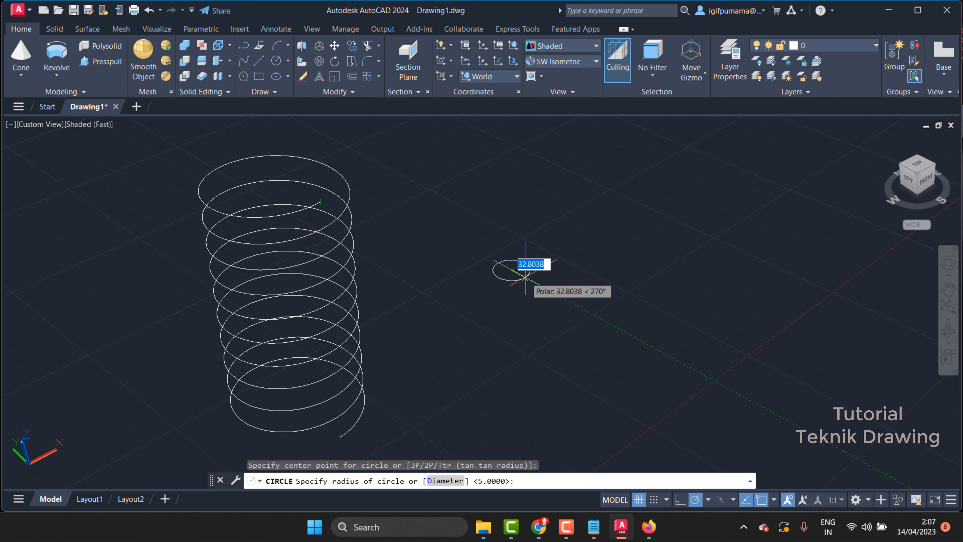
text(3)
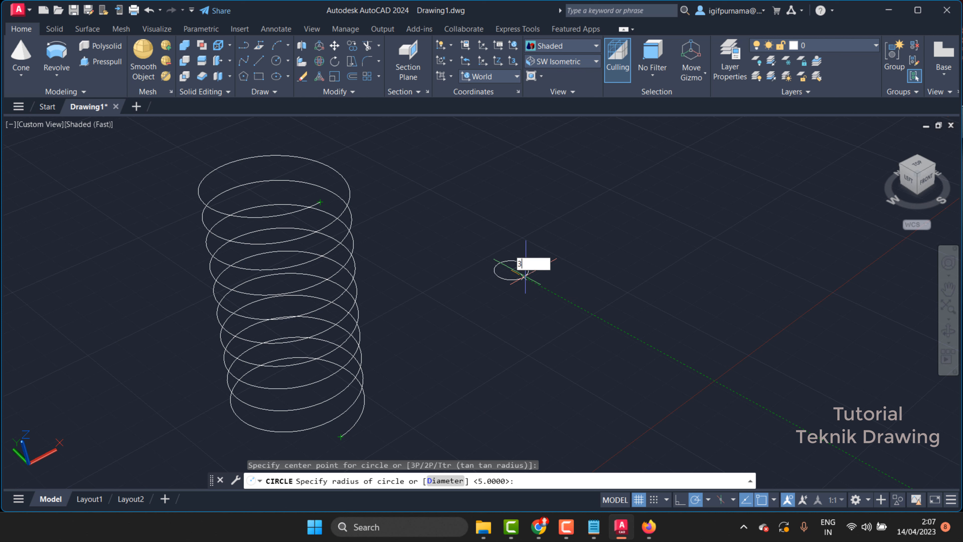
text(0)
key(Return)
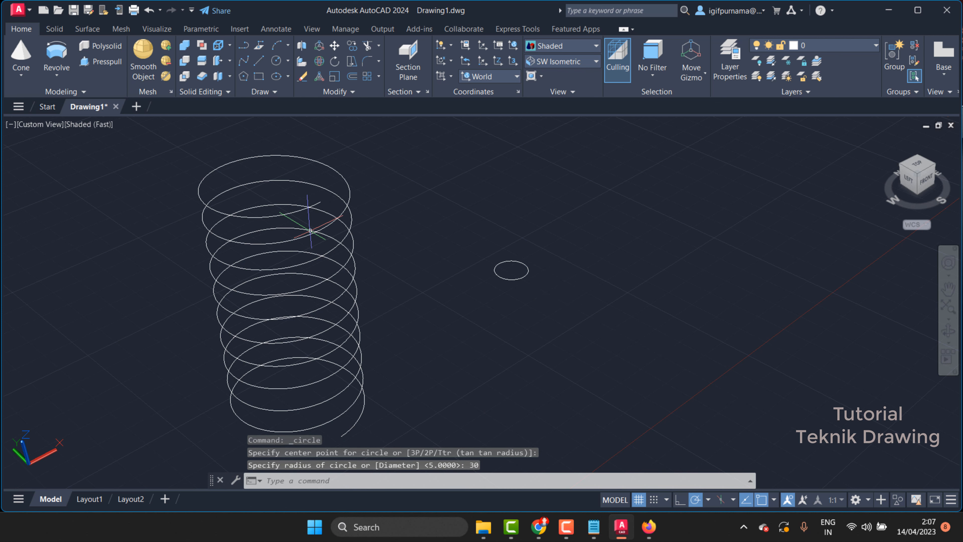
Try to sweep the circle of radius 30 along the helix as a solid.
click(58, 73)
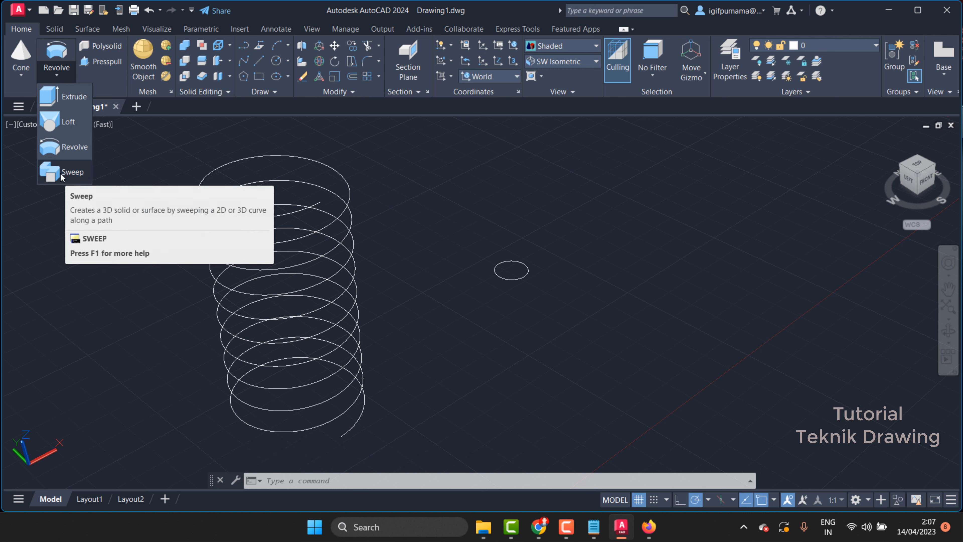
click(77, 176)
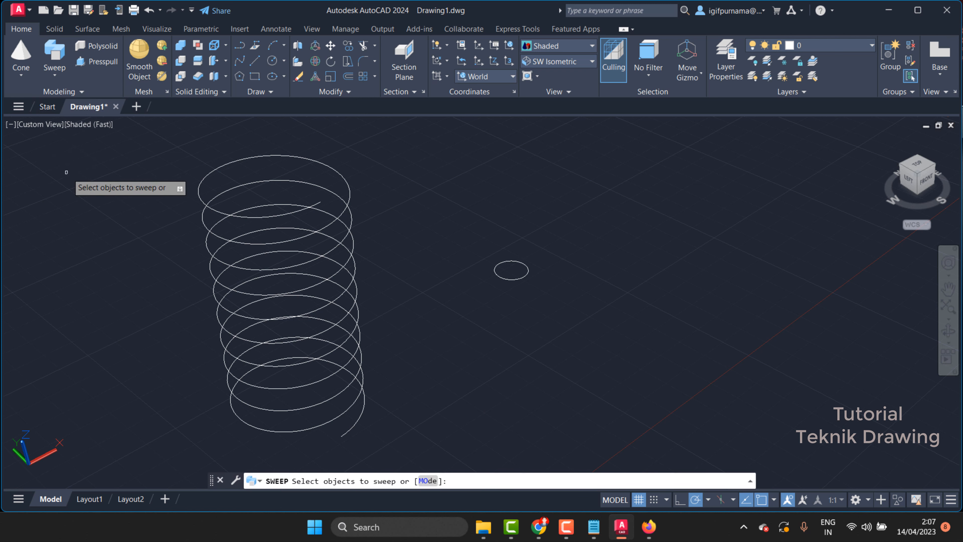
click(518, 280)
right_click(524, 206)
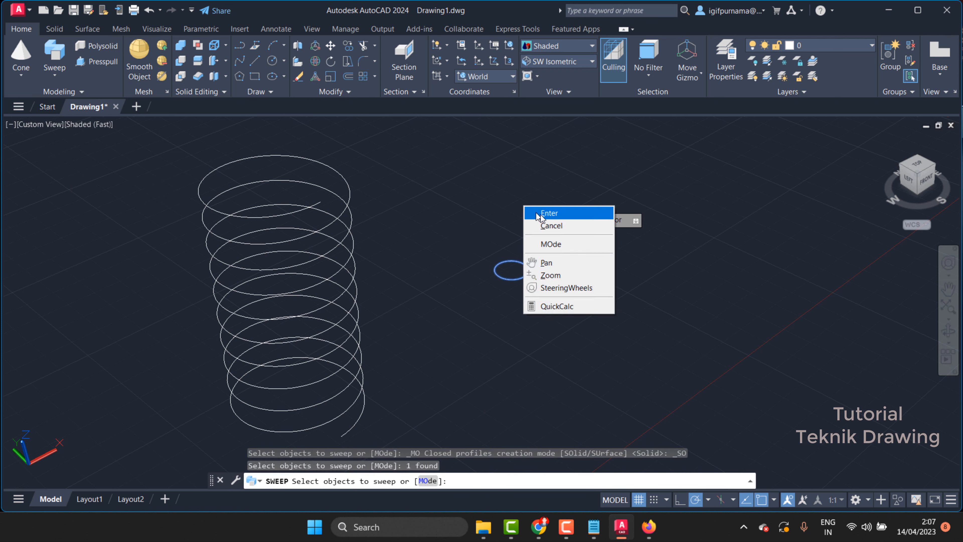
click(544, 215)
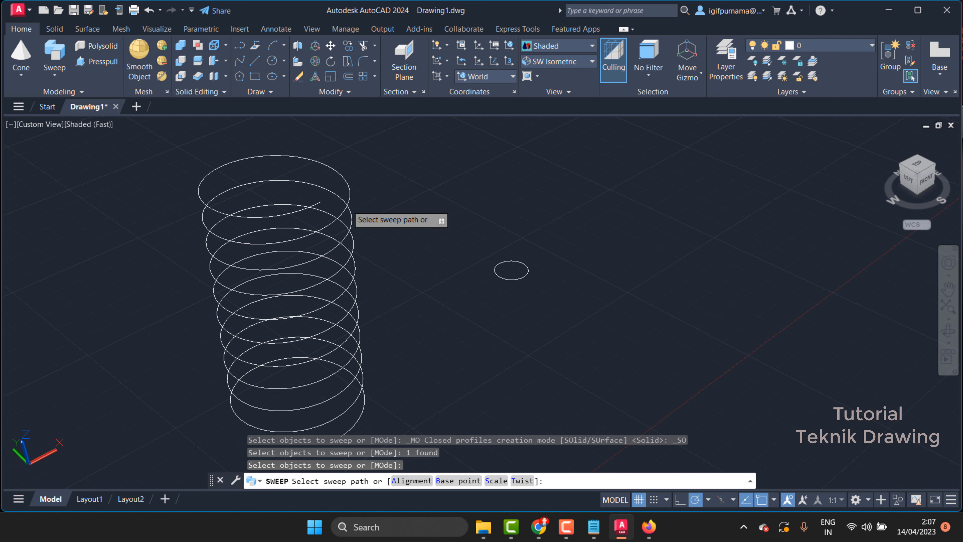
click(349, 214)
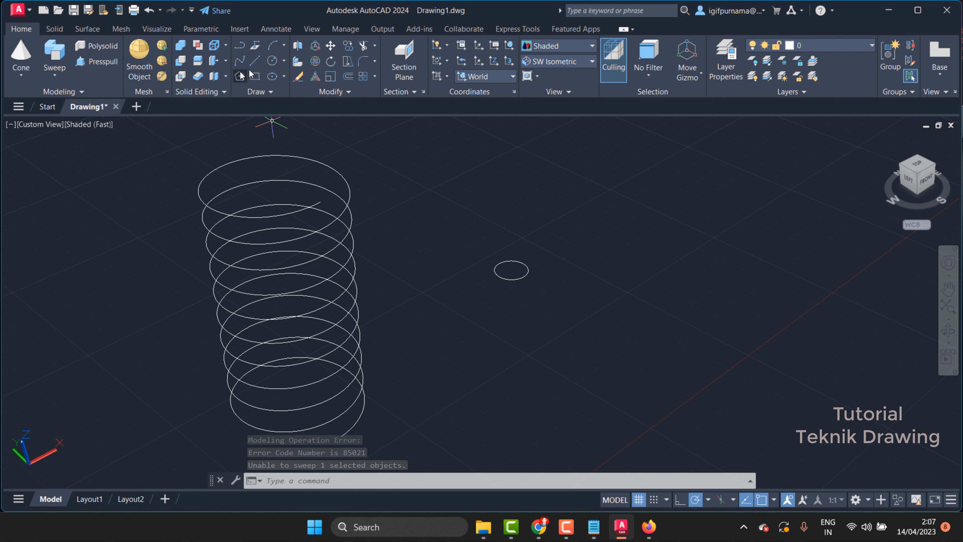
Draw a concentric circle with a radius of 10 at the center of the existing circle.
click(272, 60)
click(511, 270)
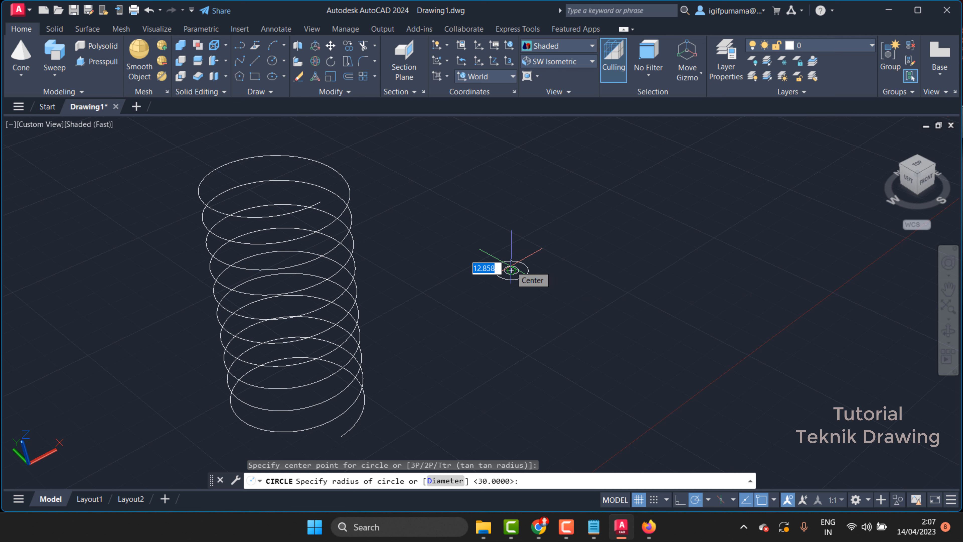
text(10)
key(Return)
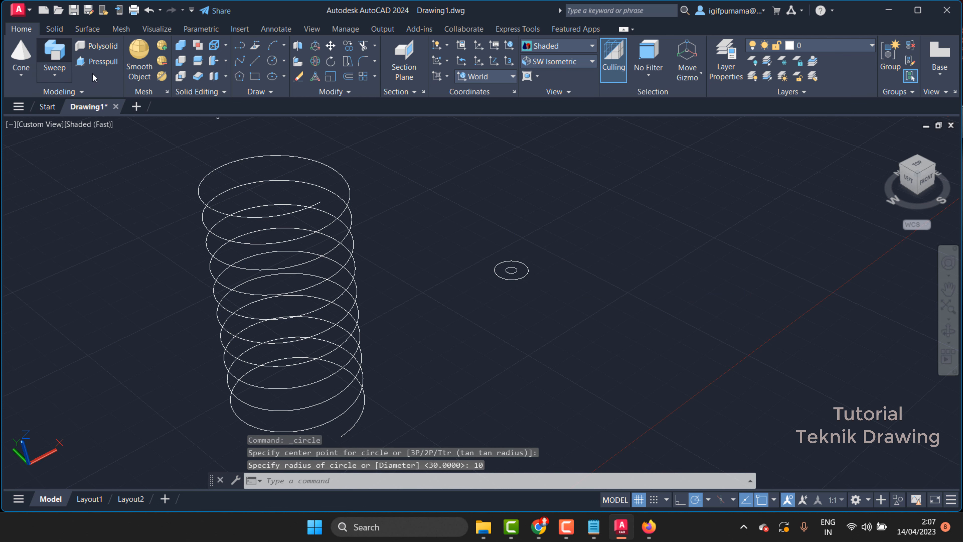
Sweep the circle of radius 10 along the helix as a solid coil.
click(509, 269)
right_click(454, 219)
click(479, 226)
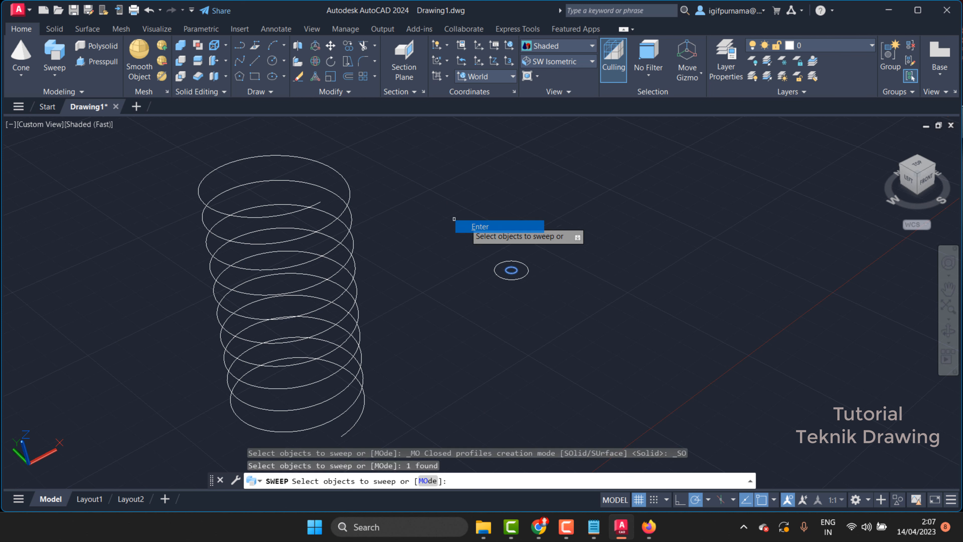
click(480, 226)
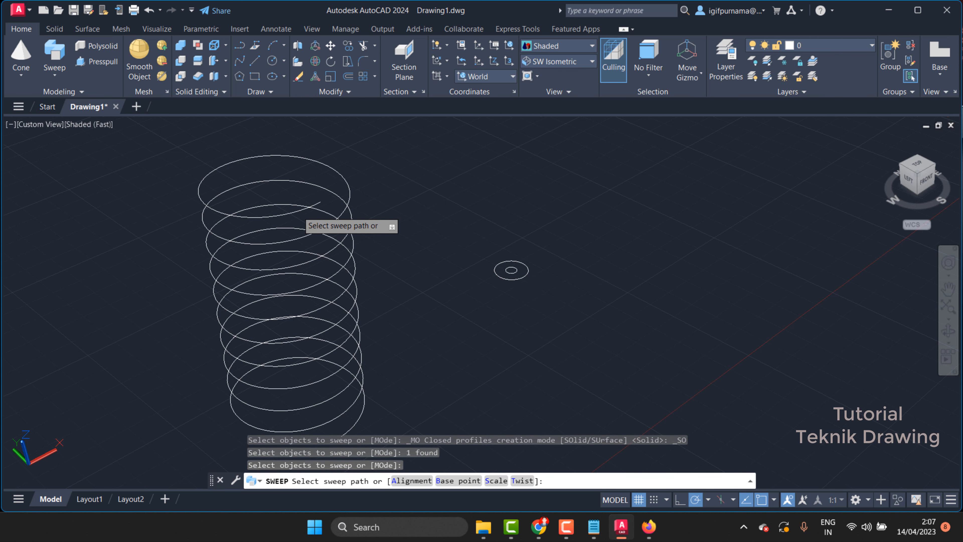
click(297, 210)
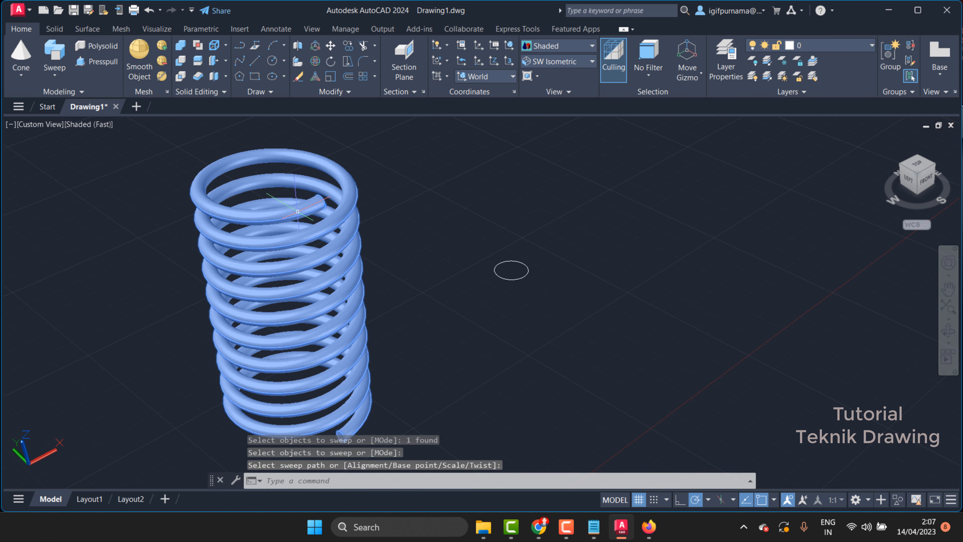
Erase the remaining circle of radius 30 beside the coil.
click(303, 78)
click(538, 307)
click(499, 255)
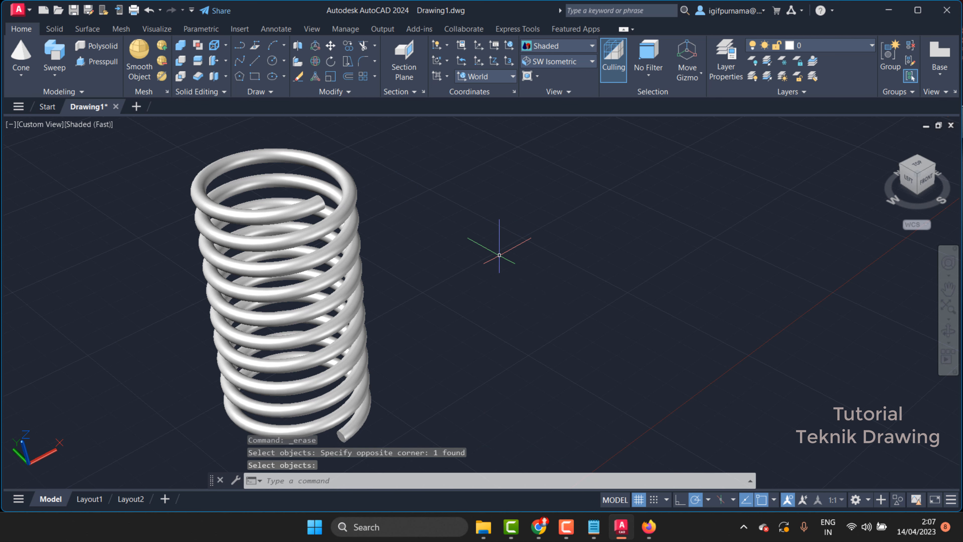
scroll(278, 234, up, 3)
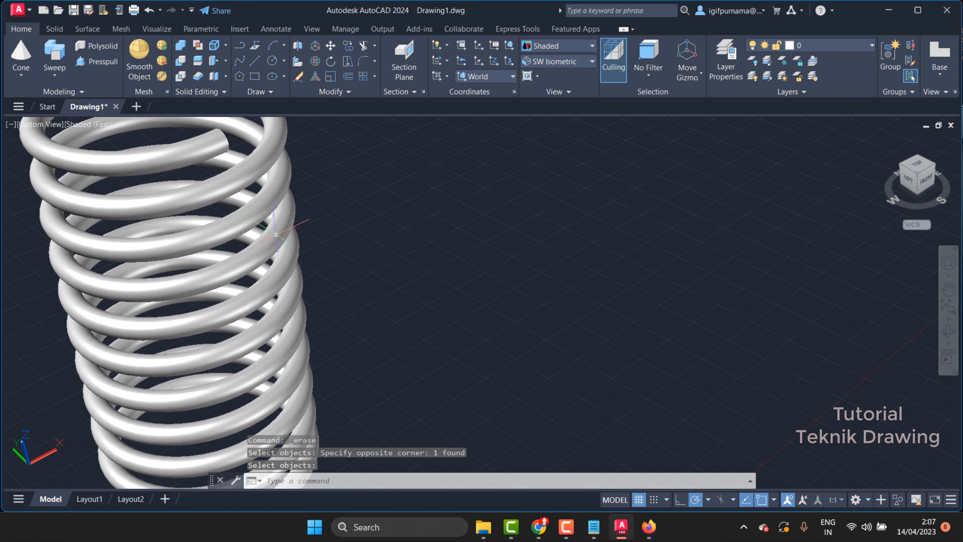
scroll(288, 225, down, 2)
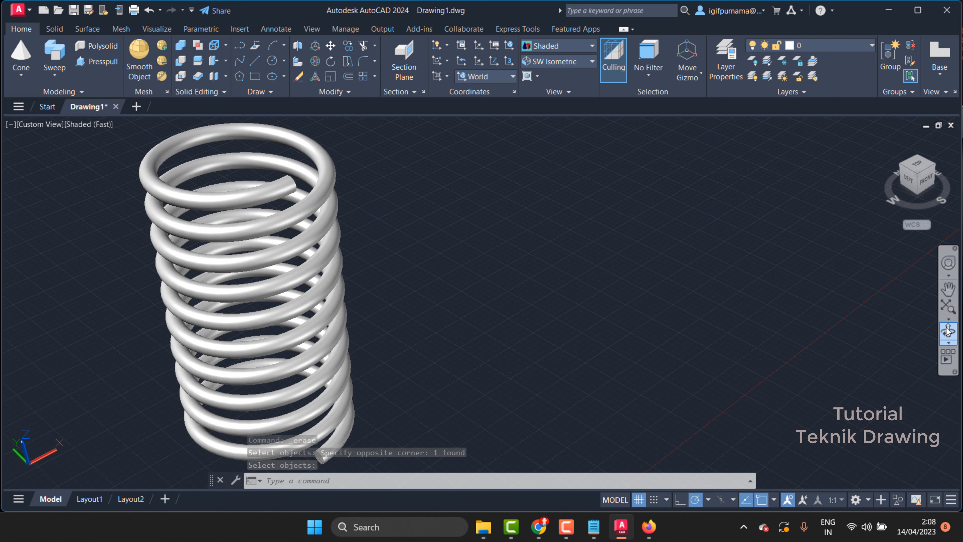
shift+middle_drag(849, 333, 311, 313)
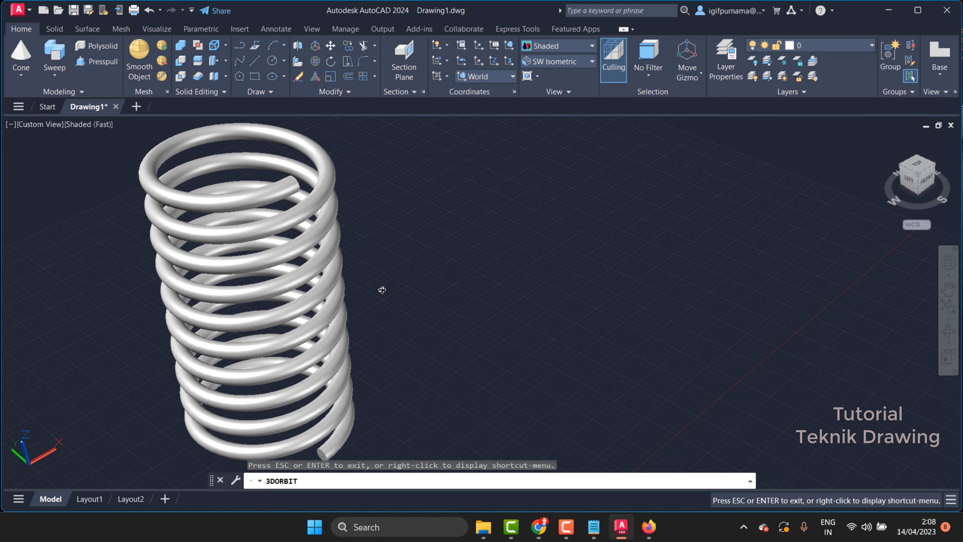
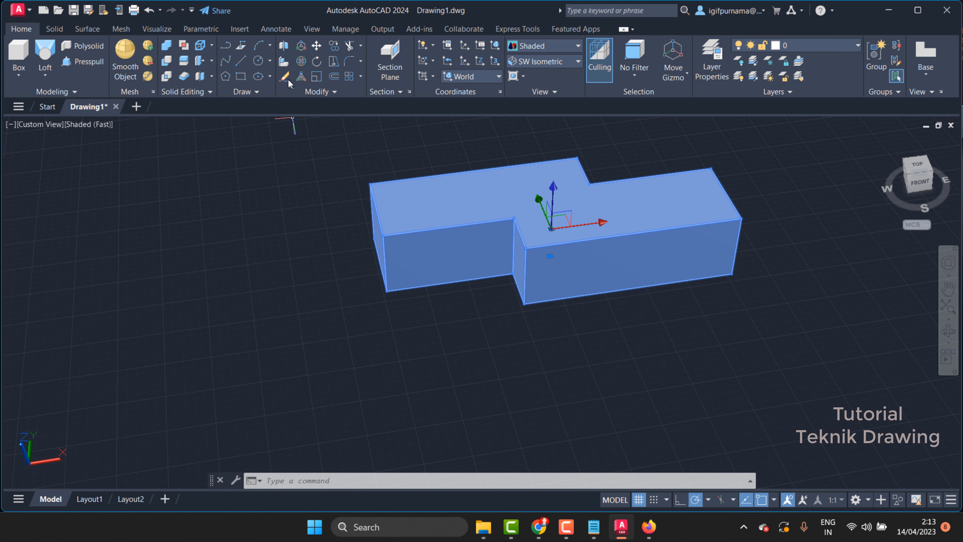
Erase the stepped solid and draw a new box with a height of about 182 in the empty space.
click(287, 79)
click(15, 57)
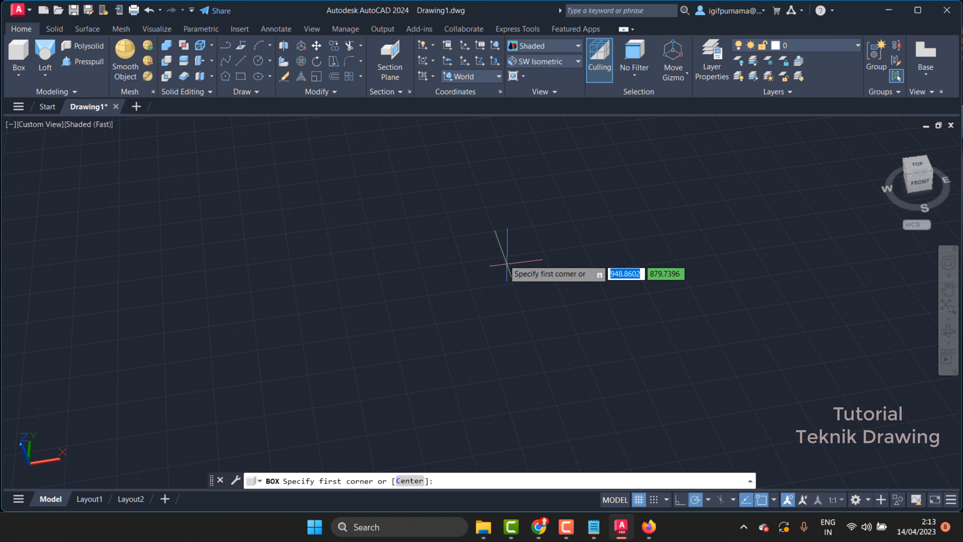
click(437, 208)
click(625, 358)
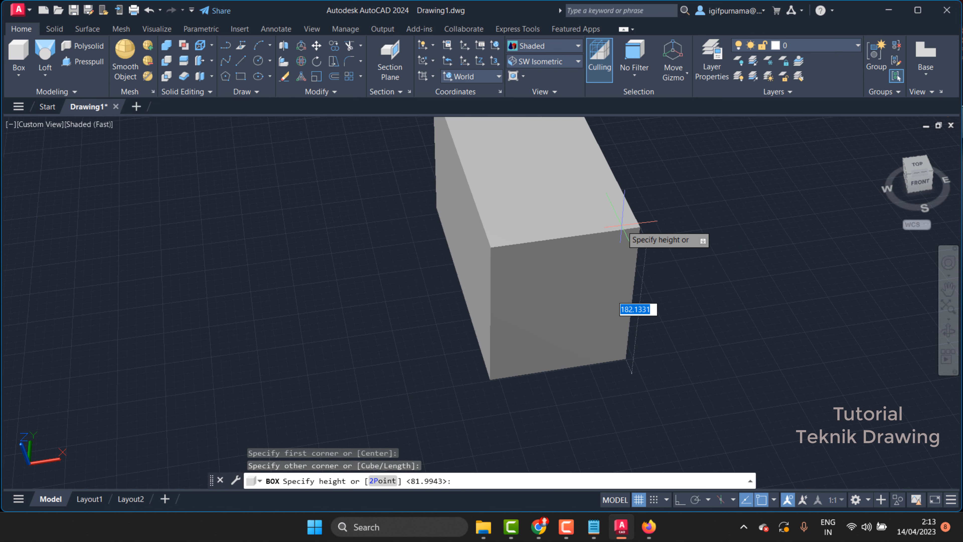
click(630, 303)
Orbit around the box to a southwest view and pan it to the center of the drawing area.
click(947, 330)
drag(720, 304, 267, 205)
right_click(267, 205)
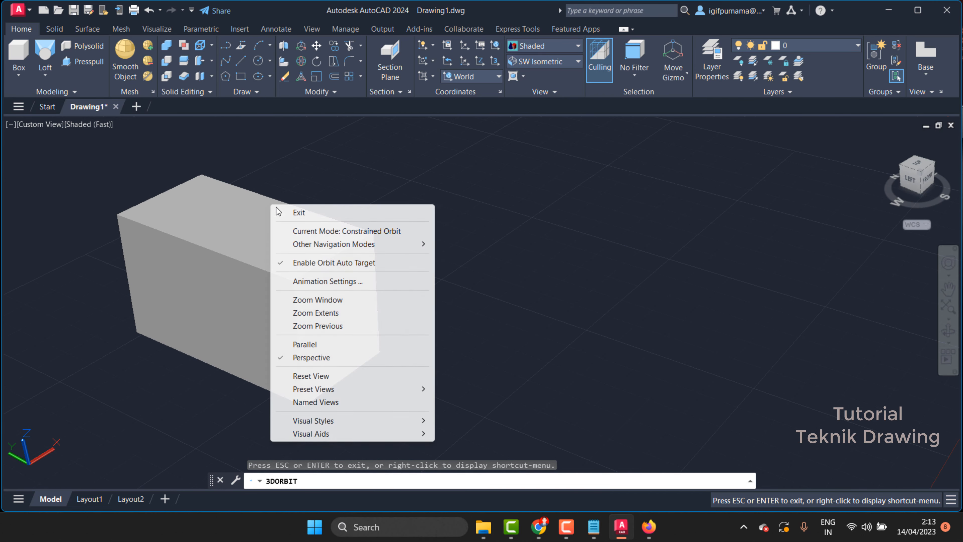
click(279, 209)
click(948, 289)
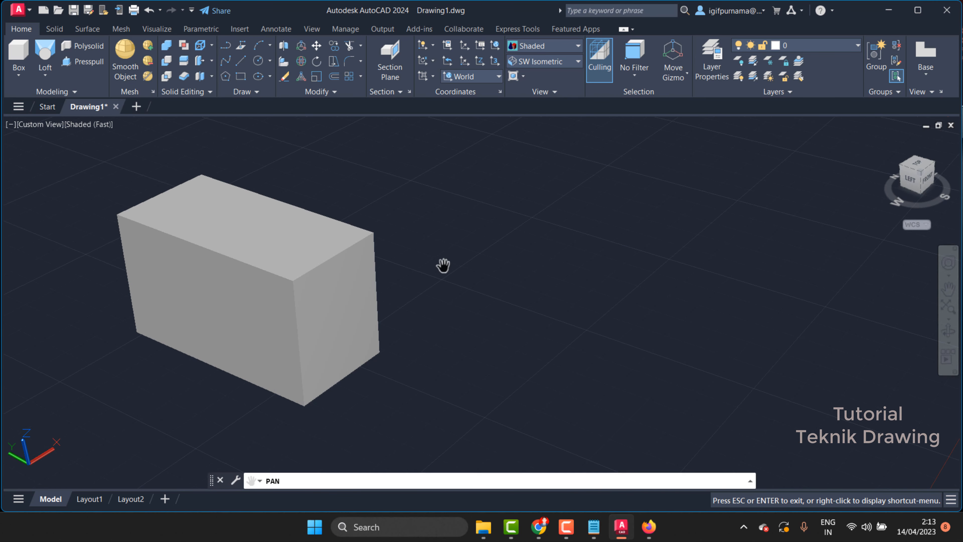
drag(480, 259, 662, 273)
right_click(605, 217)
click(622, 224)
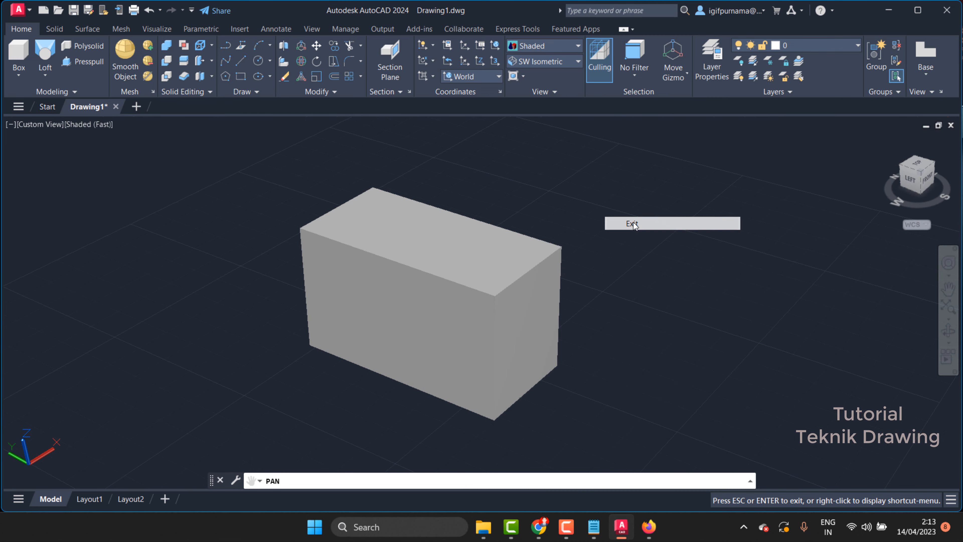
Draw a second, flat box on the ground plane that runs into the long side of the tall box.
click(18, 75)
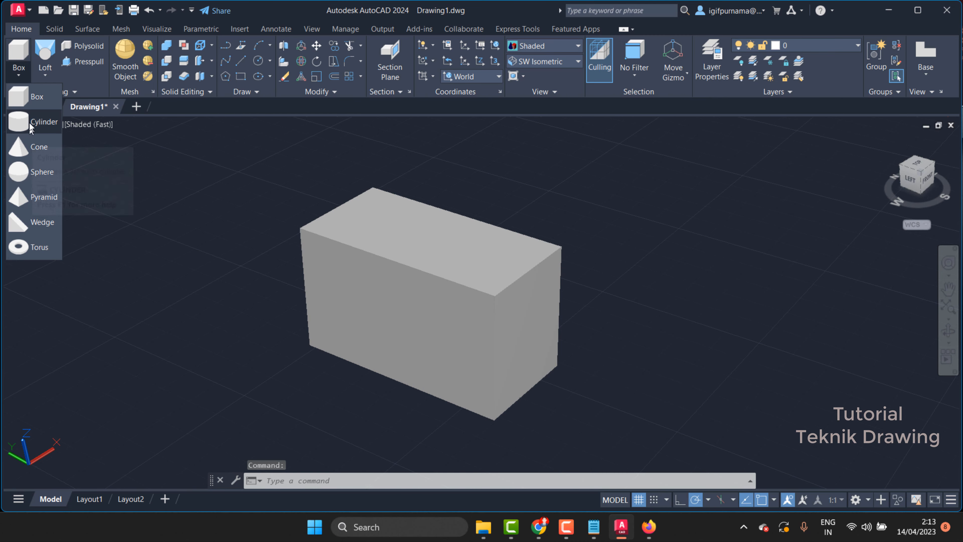
click(25, 102)
click(188, 413)
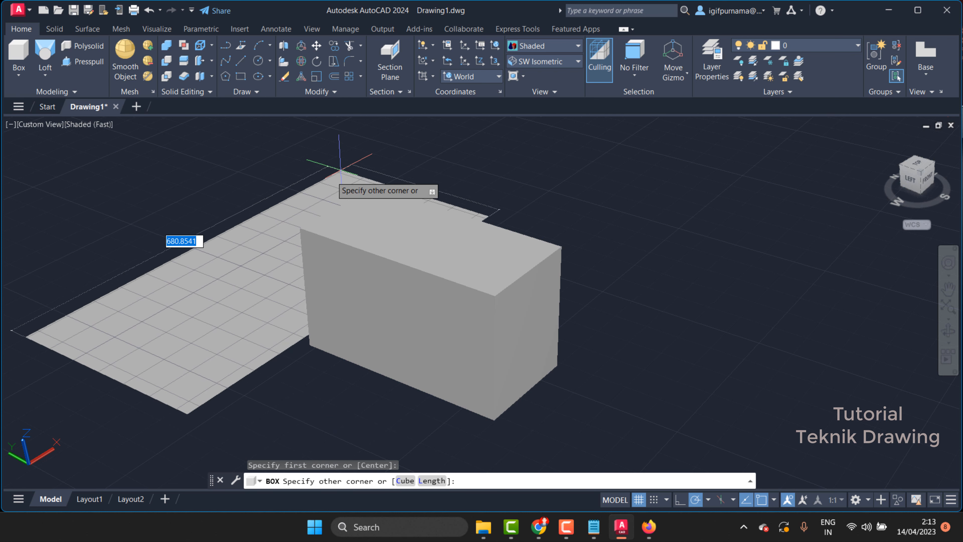
scroll(343, 359, down, 3)
scroll(299, 402, up, 4)
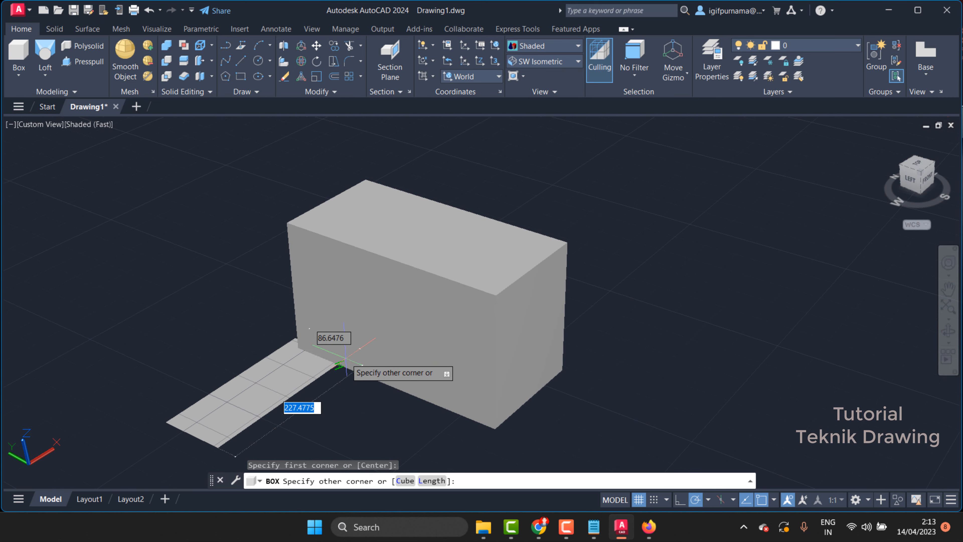
click(374, 379)
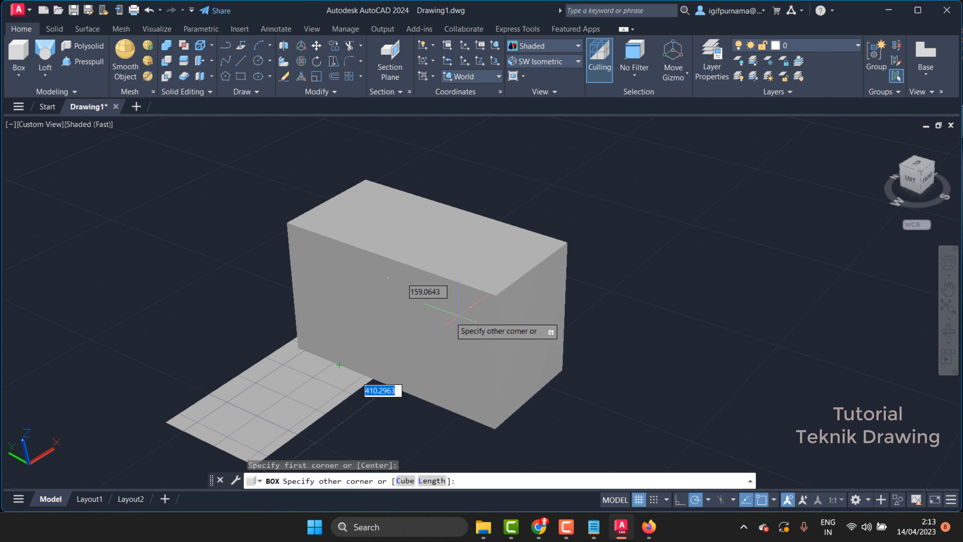
click(303, 303)
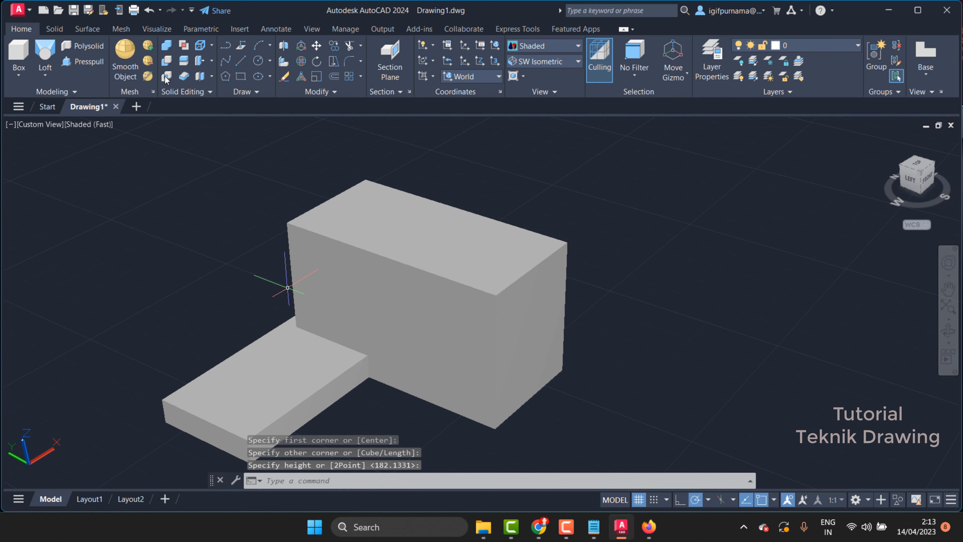
Move the flat box by its front corner into the empty space beyond the opposite end of the tall box.
click(316, 46)
click(262, 380)
key(Return)
click(163, 401)
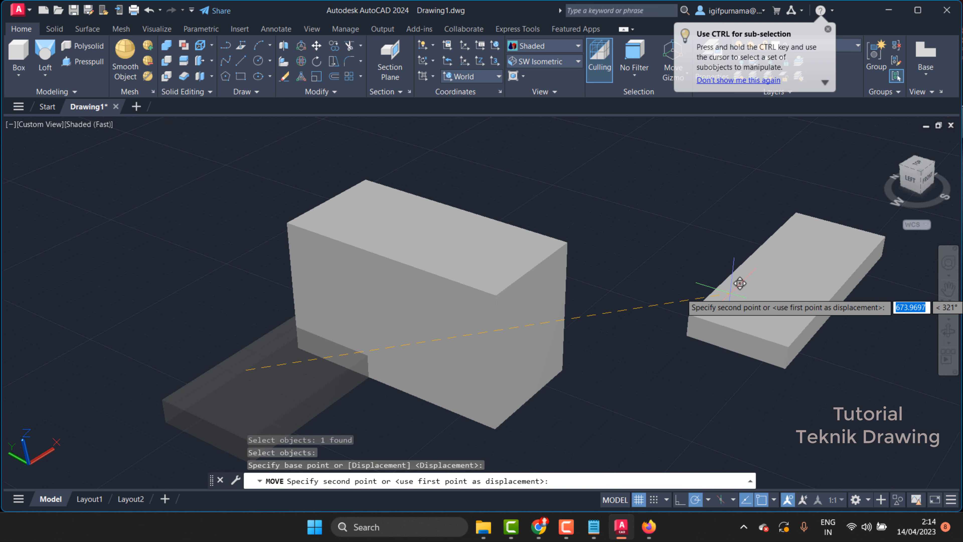
click(689, 315)
Draw a circle with a radius of about 45 on the tall box's top face and presspull it down into a hole.
click(258, 60)
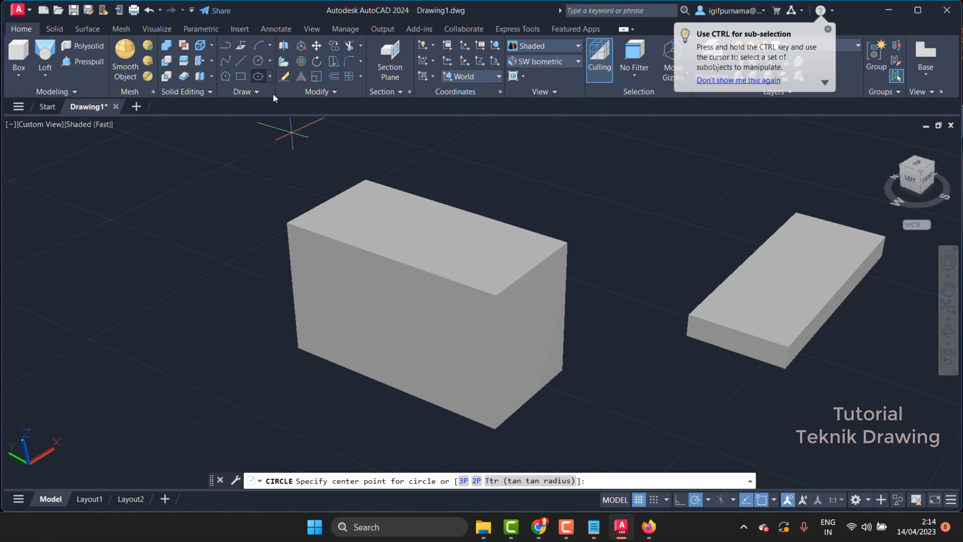
click(380, 214)
click(415, 211)
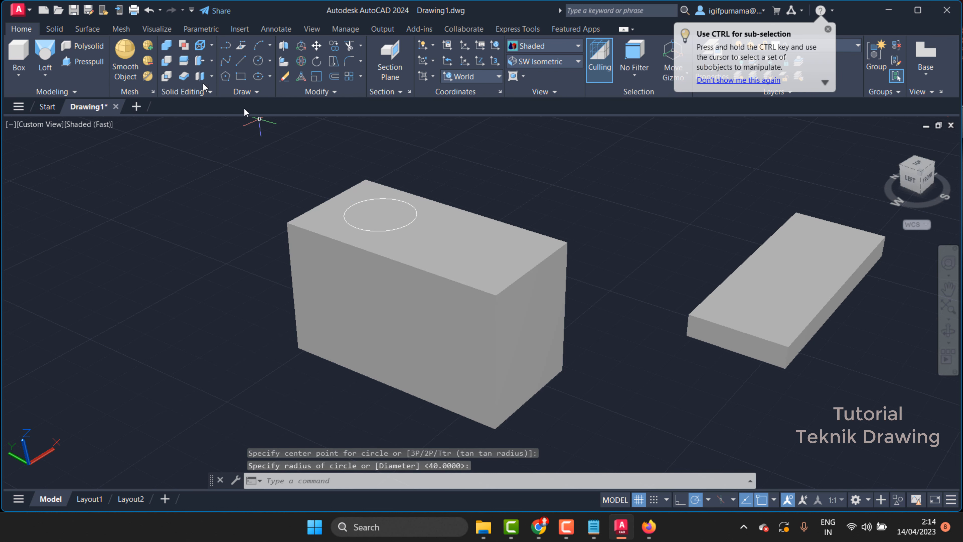
click(79, 62)
click(379, 215)
click(376, 323)
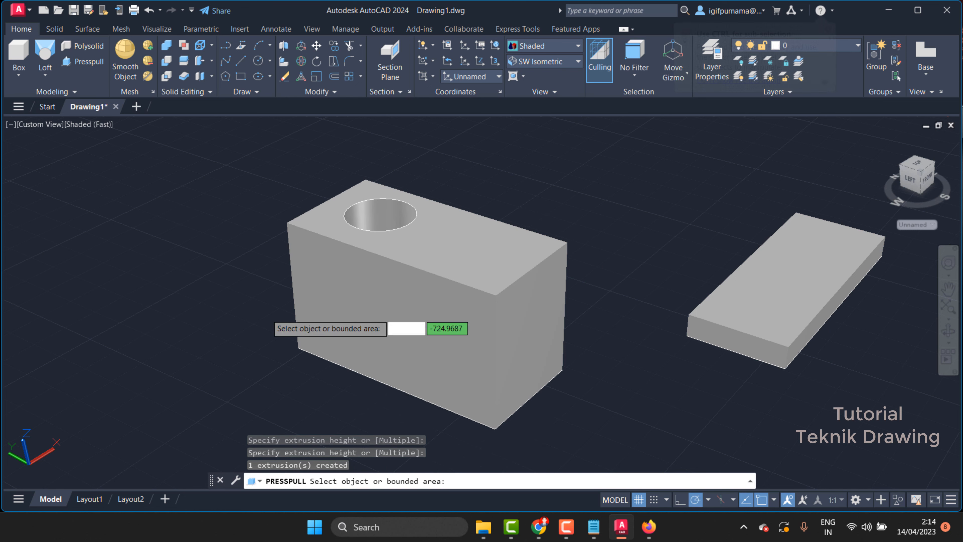
key(Return)
click(323, 49)
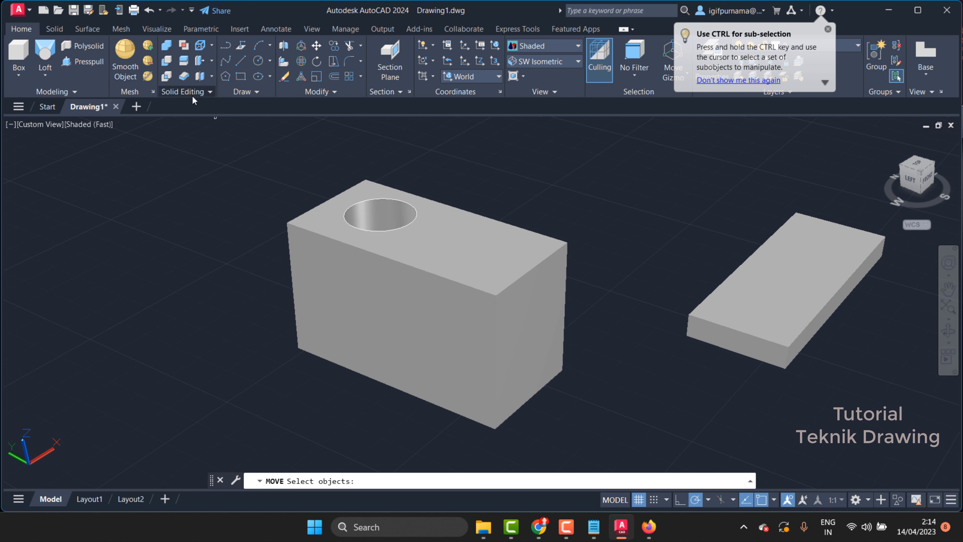
key(Escape)
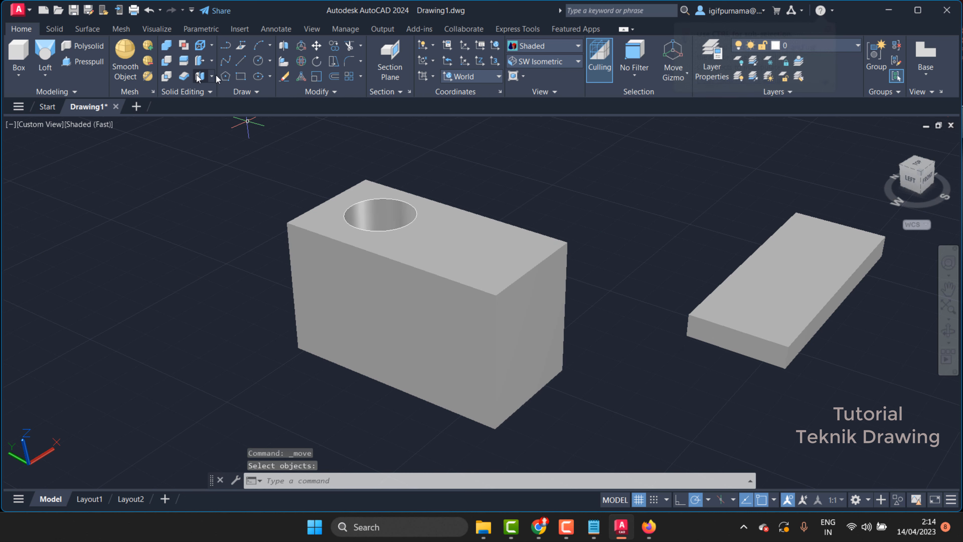
Draw a circle centered on the tall box's top corner near the hole and presspull its overlapping area down to cut the corner.
click(259, 76)
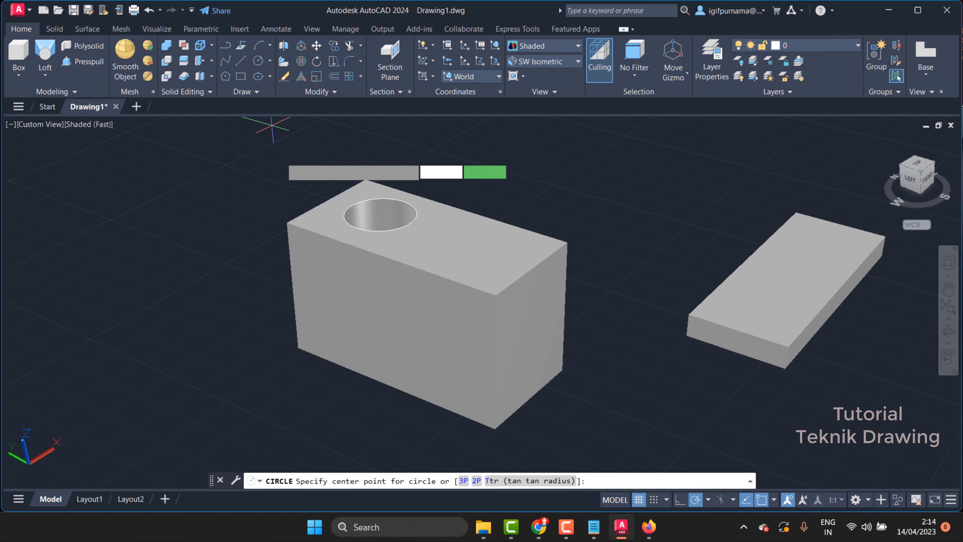
click(286, 223)
click(342, 220)
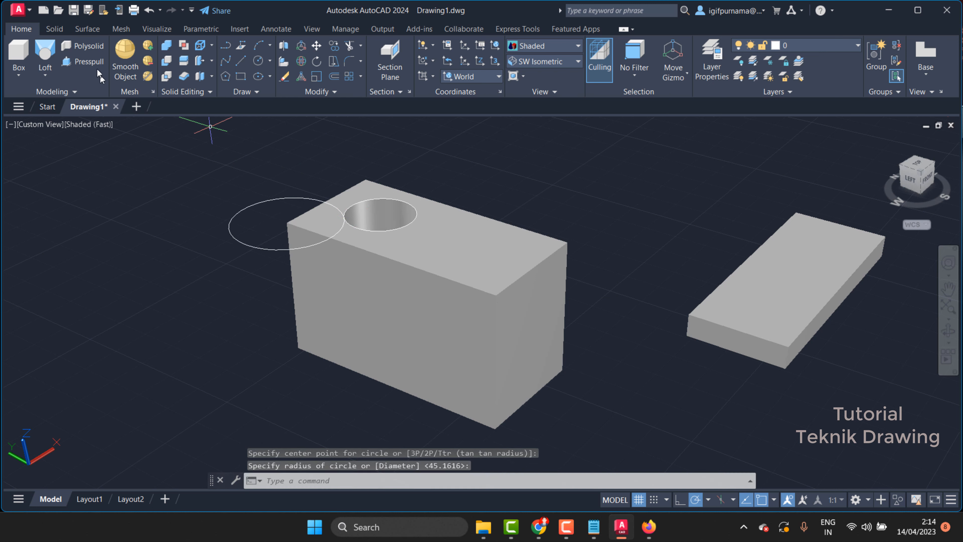
click(87, 61)
click(329, 222)
click(330, 249)
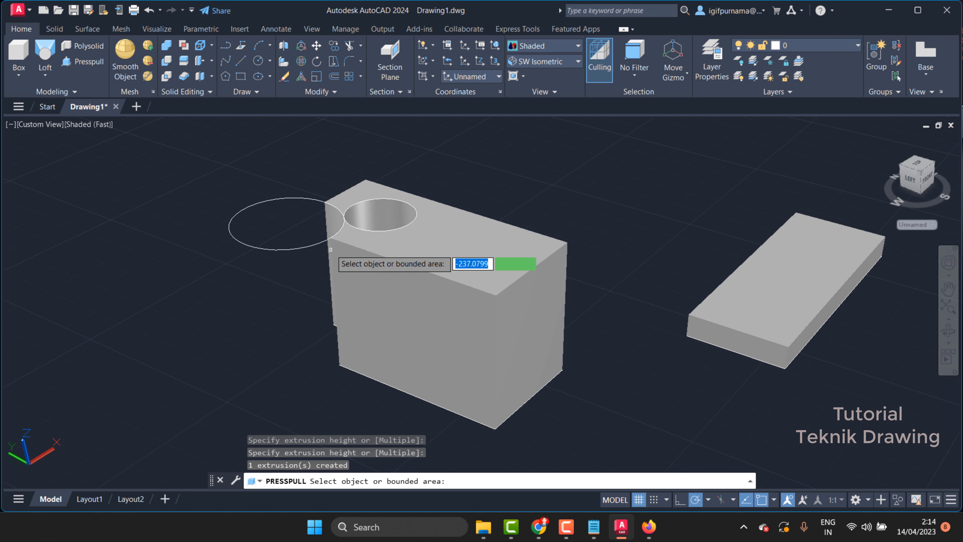
key(Return)
Erase the leftover circle at the cut corner of the tall box.
click(284, 80)
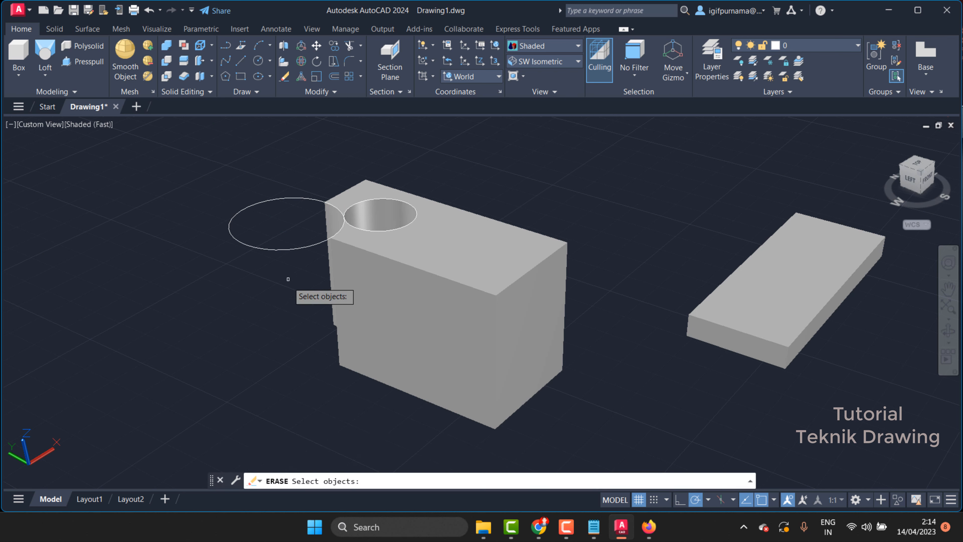
click(290, 275)
click(253, 215)
key(Return)
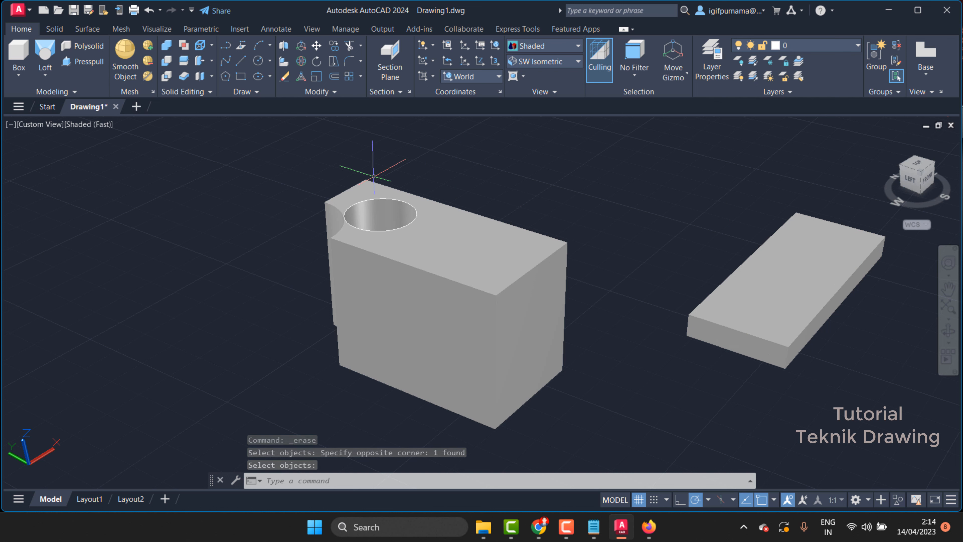
Presspull the tall box's end face away from the hole inward by about 173 to shorten the box.
click(72, 63)
click(518, 345)
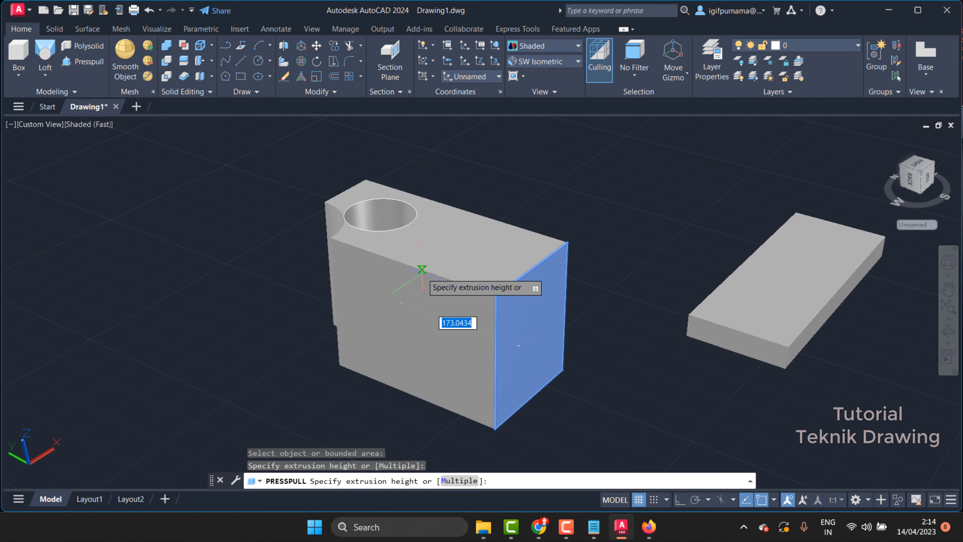
click(508, 214)
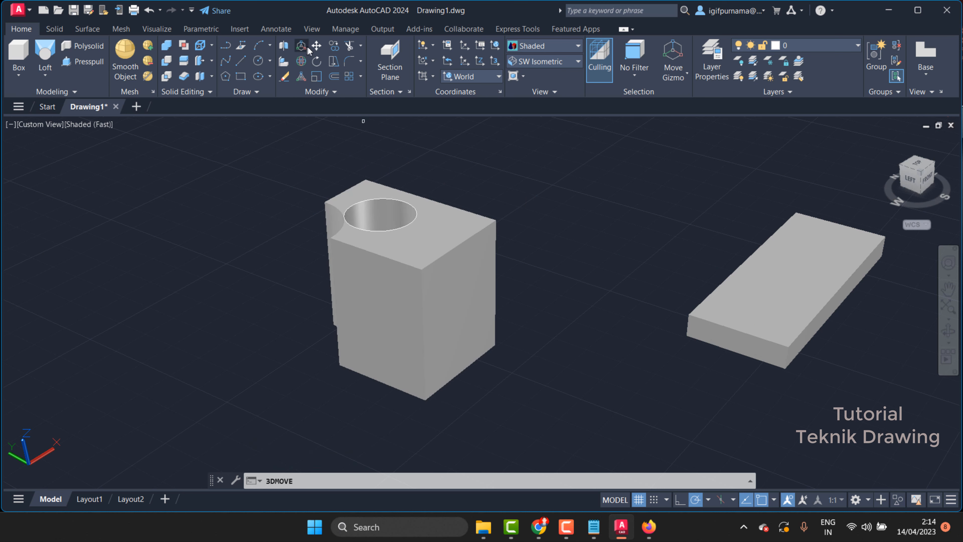
Move the flat box by its lower front corner onto the top edge of the tall box beside the cut corner.
click(316, 46)
click(817, 374)
click(787, 339)
key(Return)
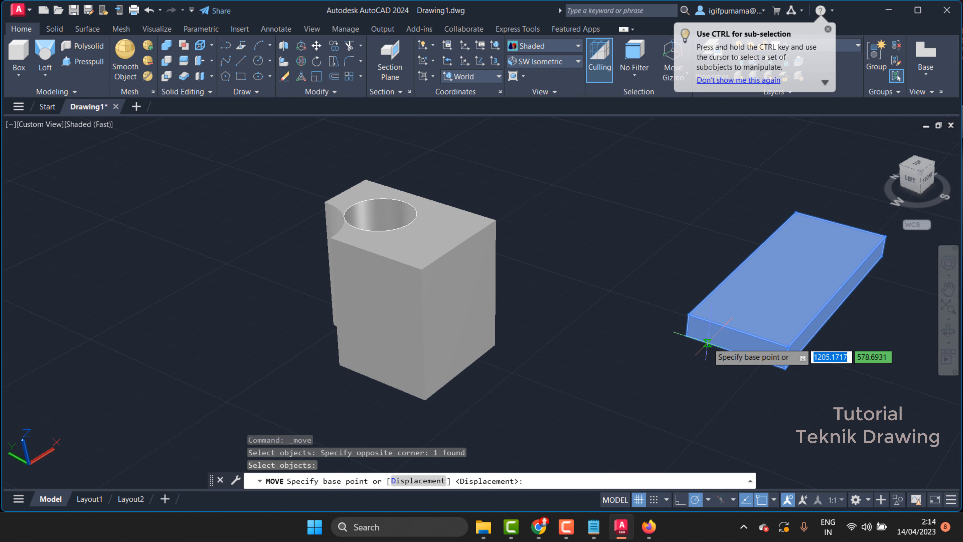
click(784, 367)
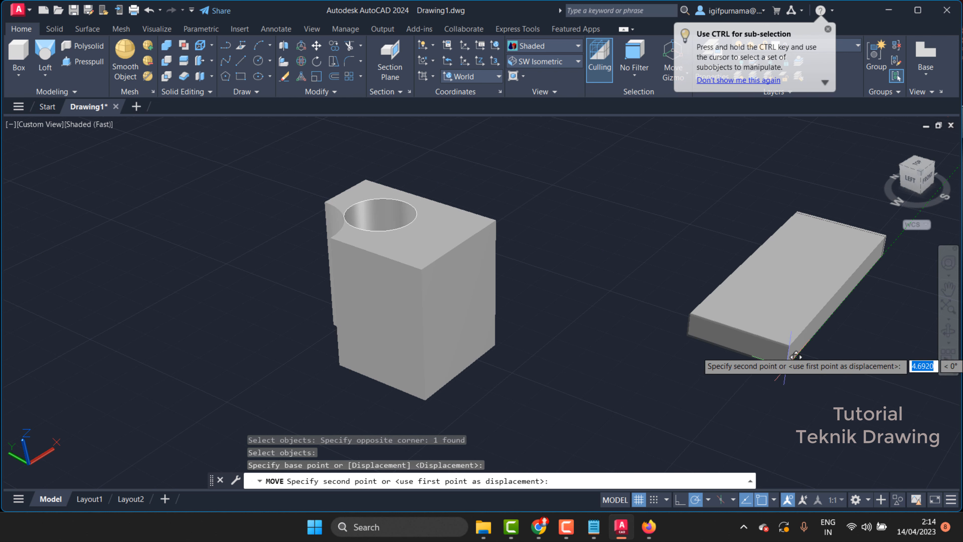
click(330, 238)
Move the flat box down from the top face so that it runs through the upper part of the tall box.
click(316, 46)
click(347, 159)
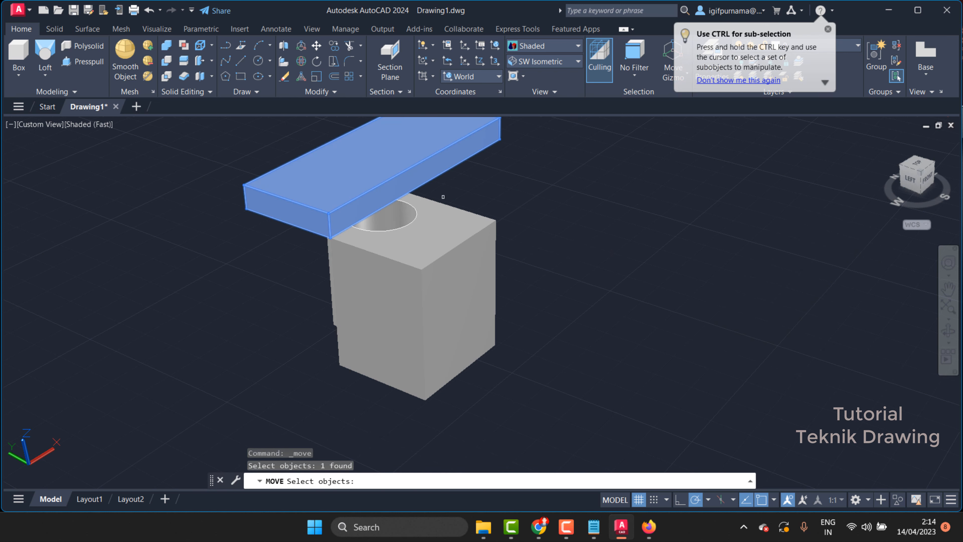
key(Return)
click(647, 213)
click(641, 269)
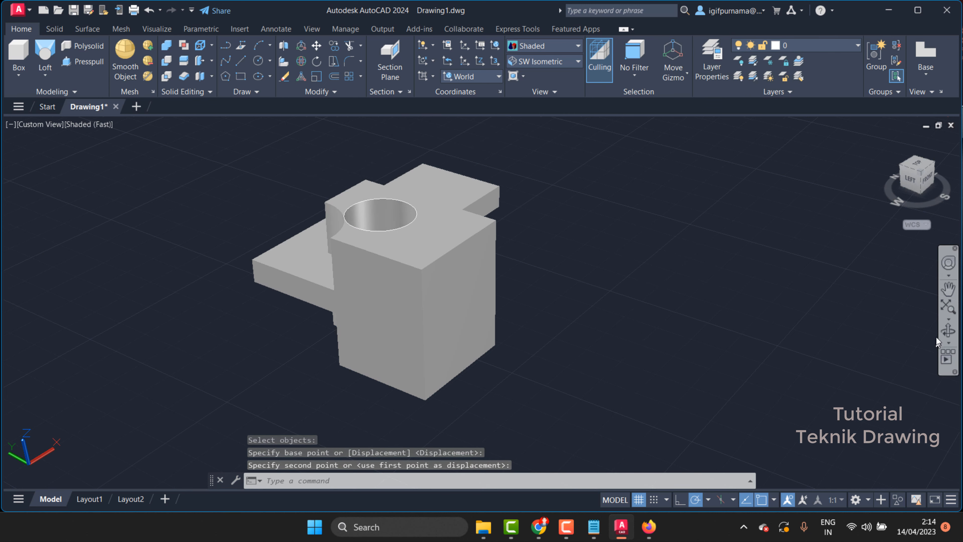
Move the flat box down along the tall box to the level of its base.
click(948, 331)
drag(606, 326, 558, 316)
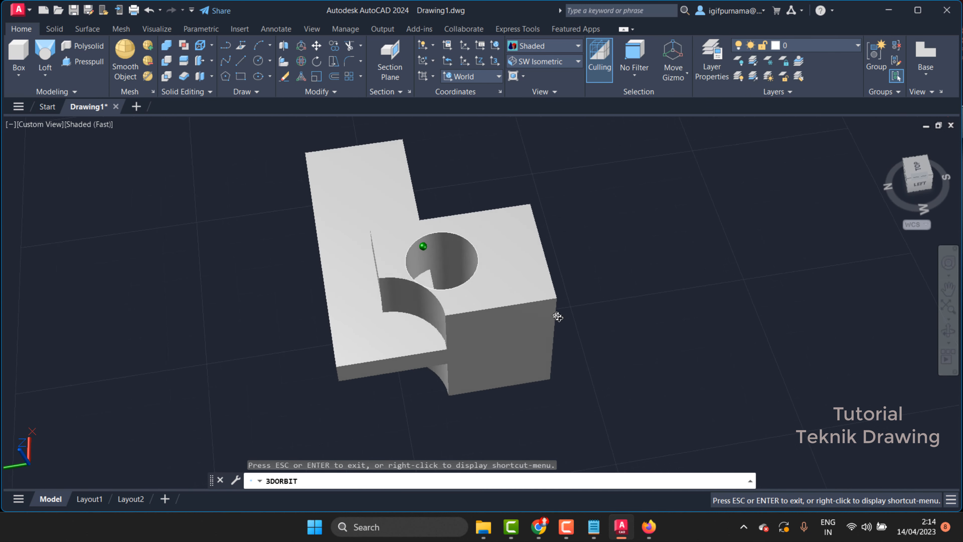
right_click(557, 316)
click(566, 243)
click(313, 49)
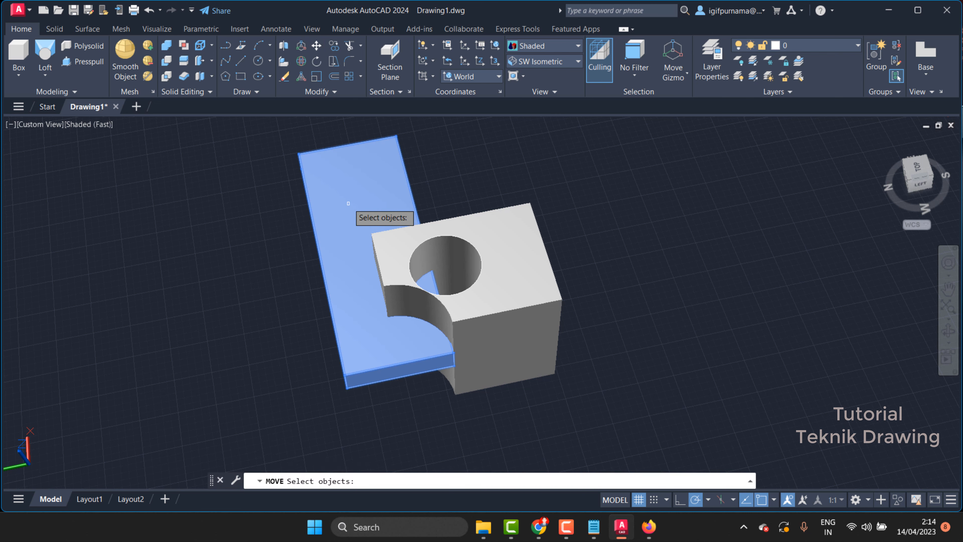
click(348, 204)
key(Return)
click(252, 162)
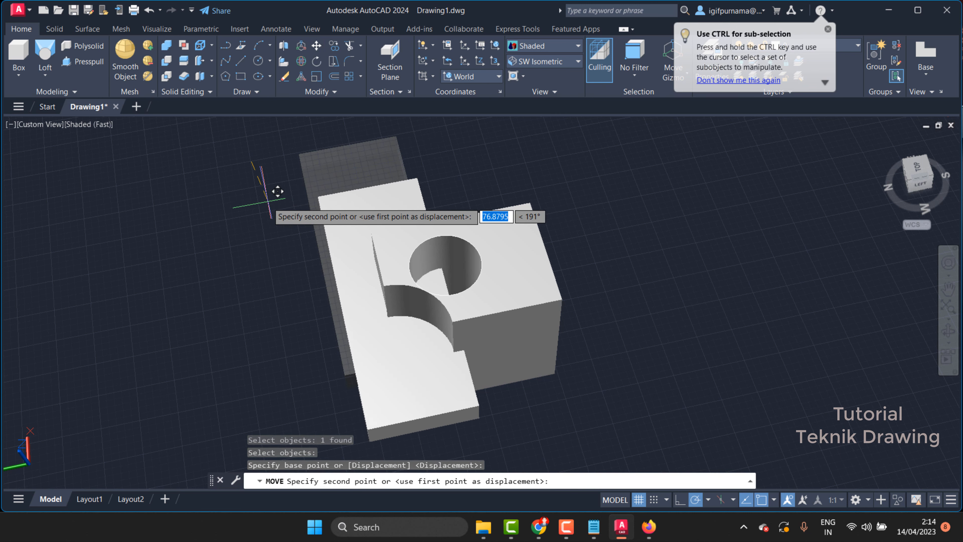
click(271, 237)
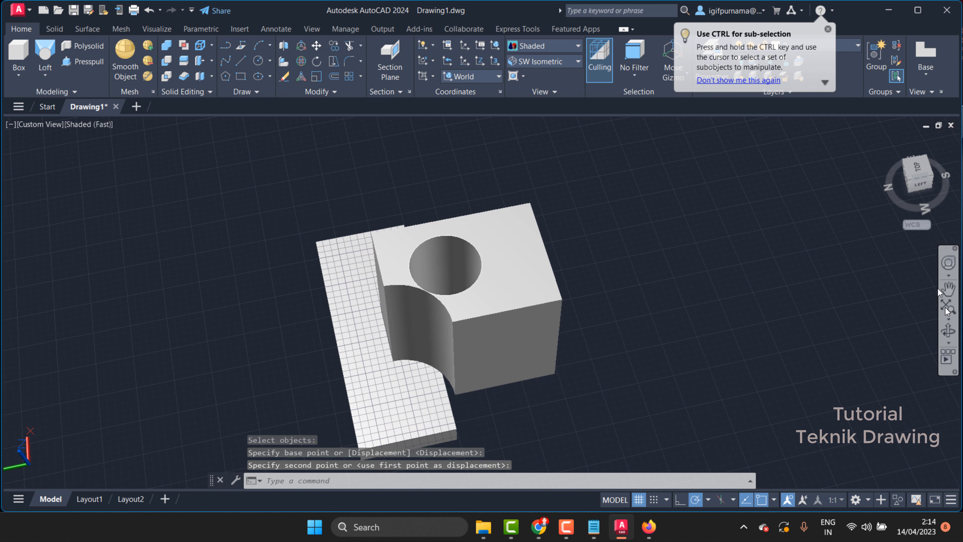
Move the flat box straight up along Z so that it crosses the middle of the tall box.
click(948, 331)
drag(449, 302, 371, 221)
right_click(376, 205)
click(388, 211)
click(314, 48)
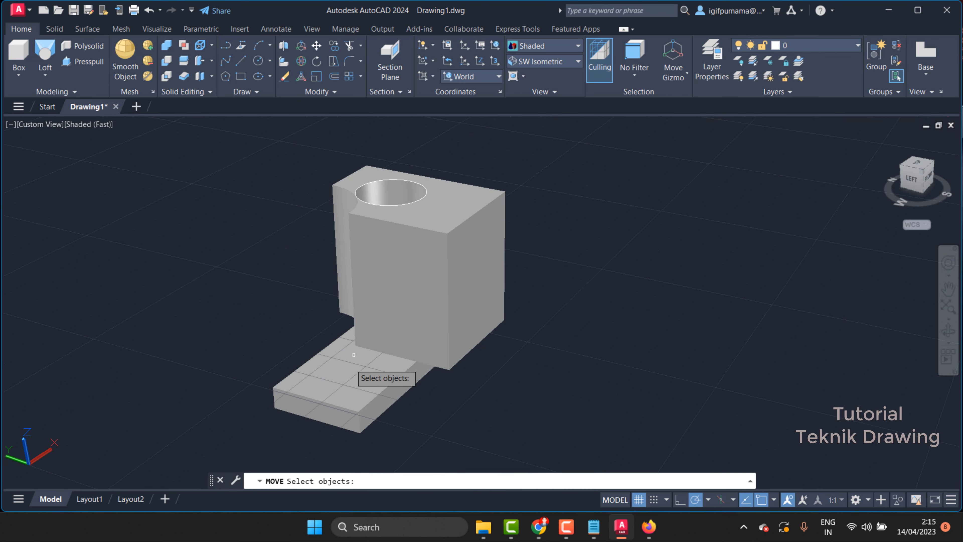
click(354, 355)
key(Return)
click(569, 365)
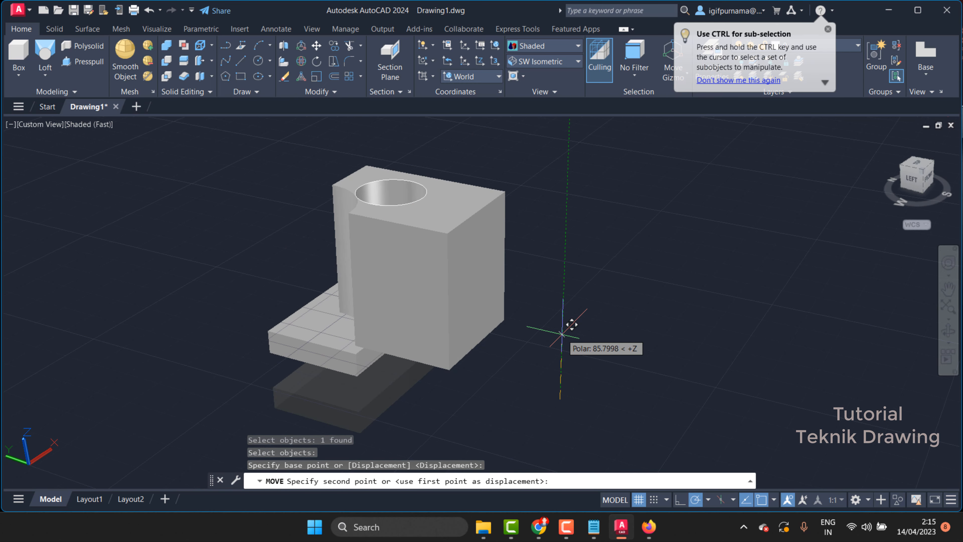
click(567, 267)
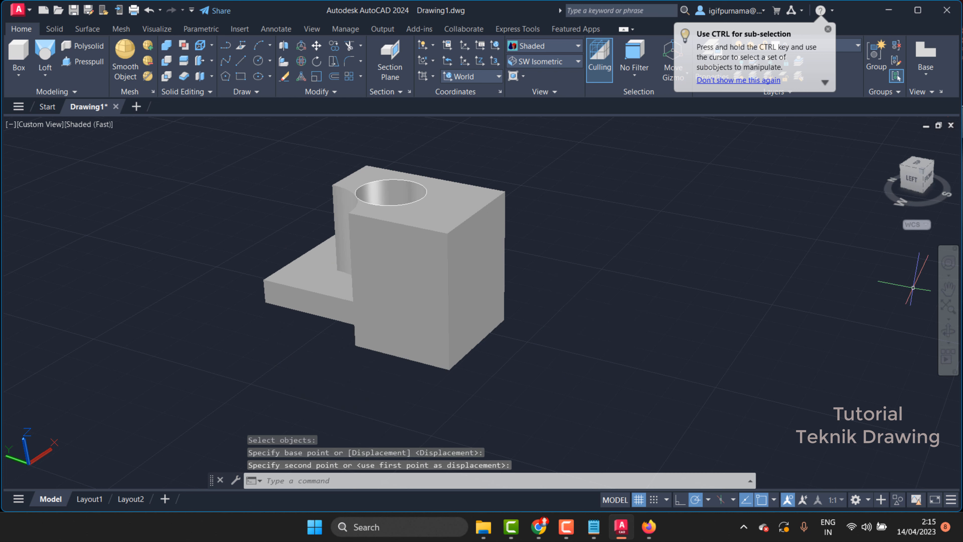
Move the flat box sideways at 270° so that it runs deeper through the tall box.
click(948, 331)
drag(664, 326, 563, 247)
right_click(600, 256)
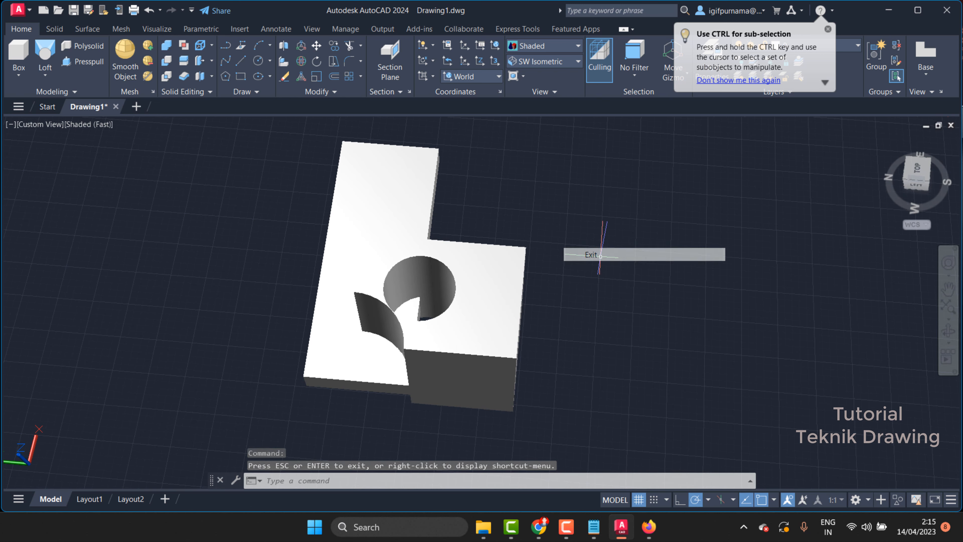
click(600, 256)
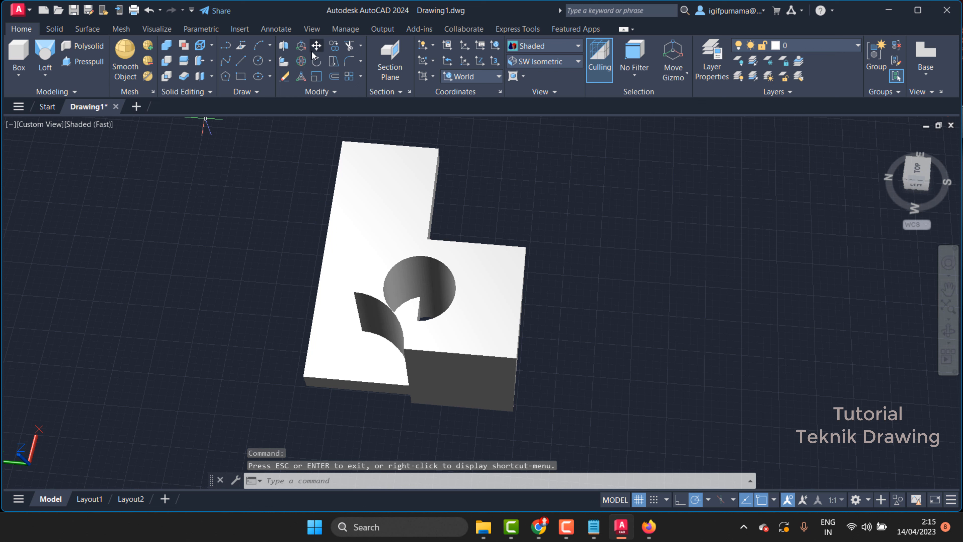
click(316, 46)
click(351, 255)
key(Return)
click(568, 212)
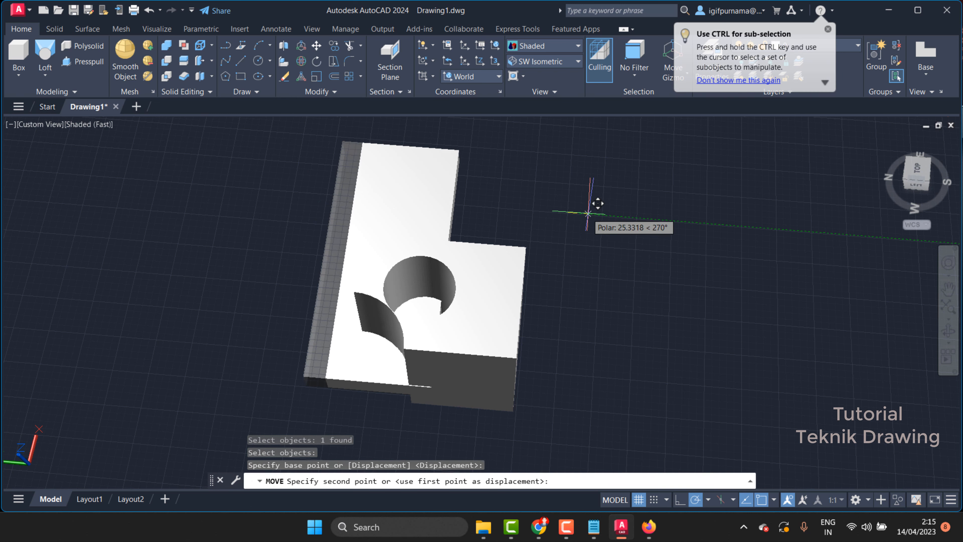
click(607, 215)
Check the Intersect section in the PDF module, return to AutoCAD and intersect the tall box with the flat box.
shift+middle_drag(512, 266, 402, 267)
right_click(276, 213)
click(304, 223)
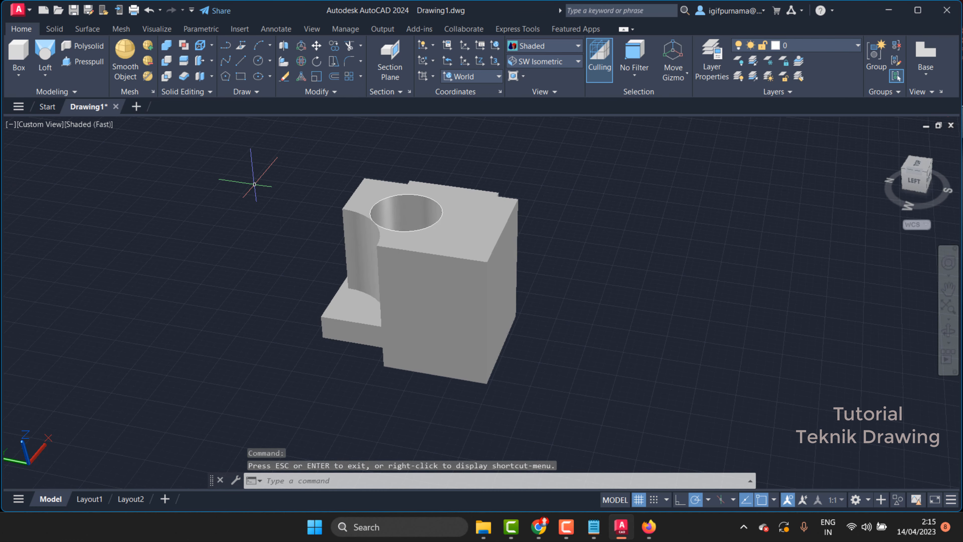
click(656, 529)
scroll(432, 275, up, 5)
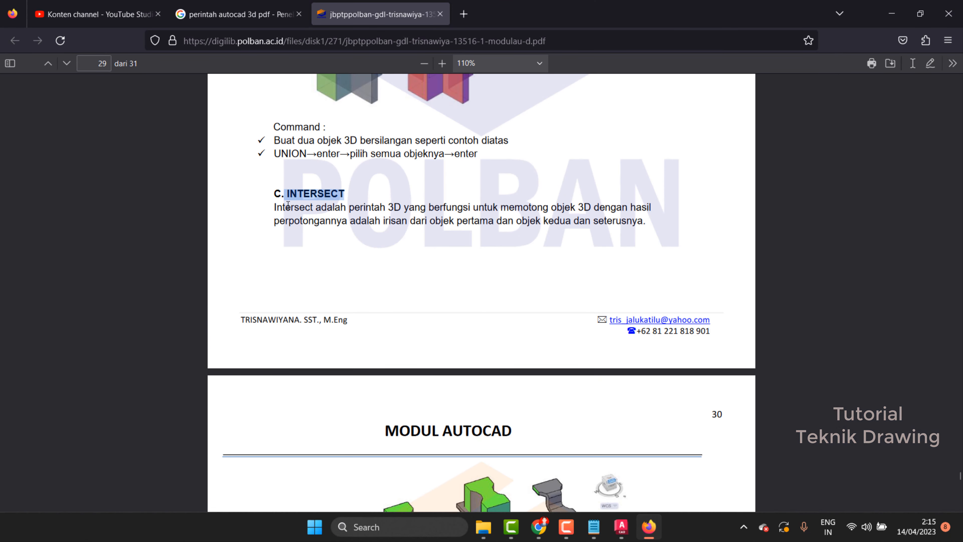
click(885, 18)
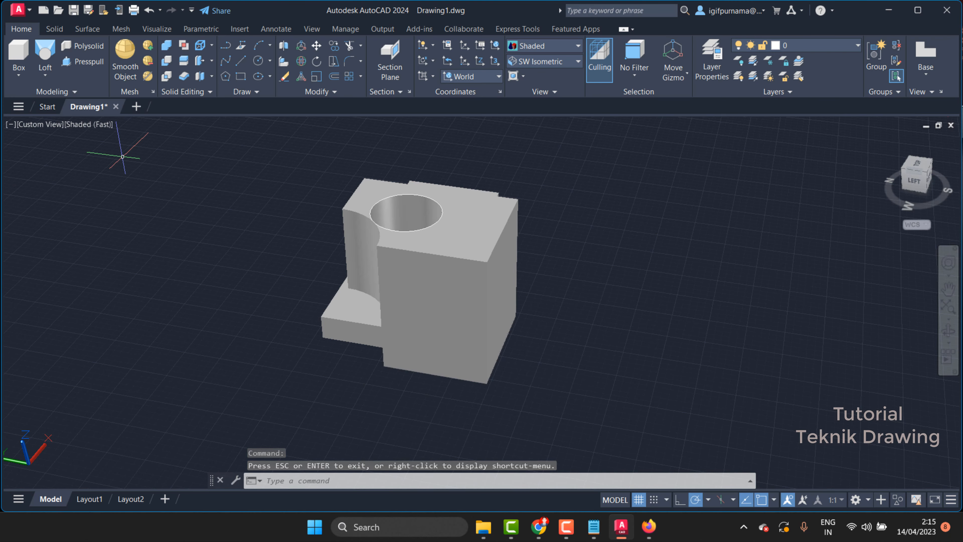
click(166, 77)
click(633, 357)
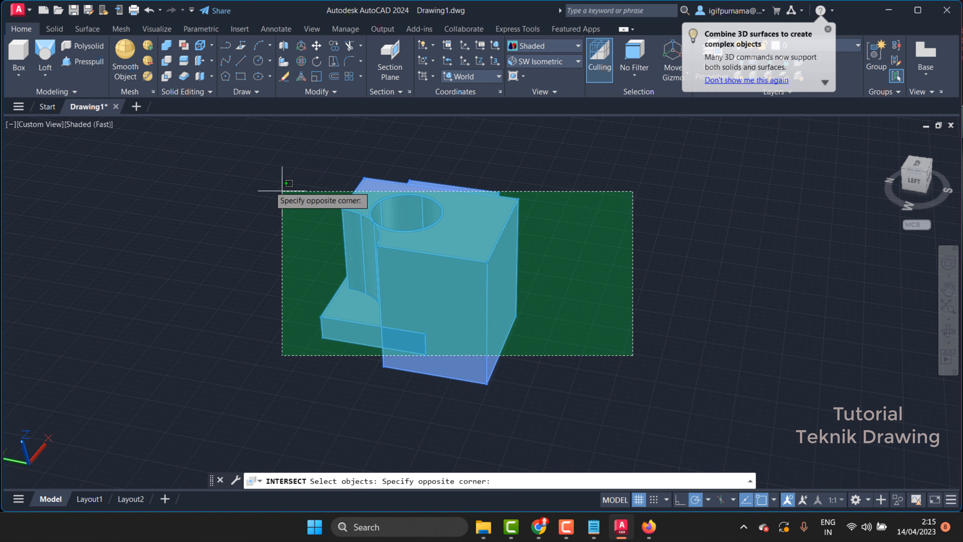
click(260, 177)
right_click(260, 177)
click(559, 254)
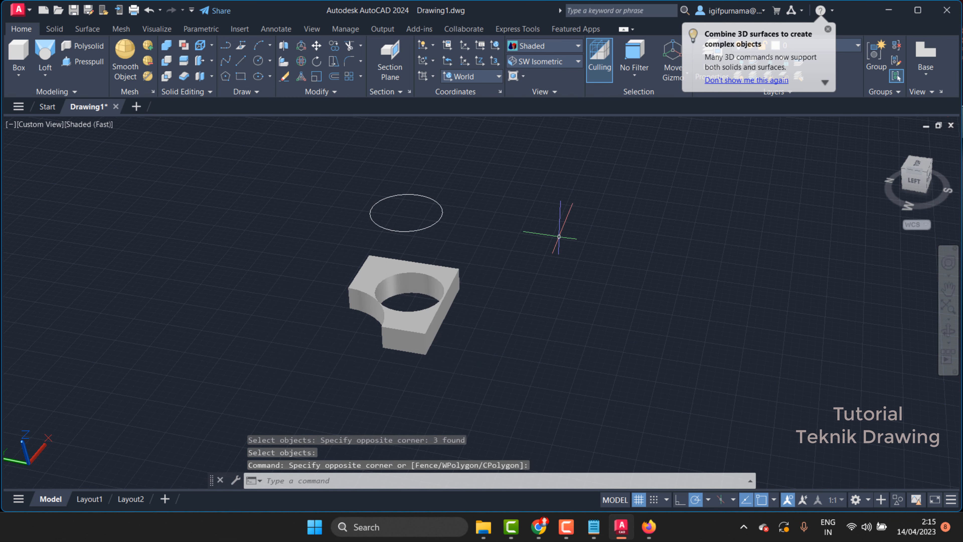
scroll(477, 296, up, 2)
scroll(371, 307, up, 2)
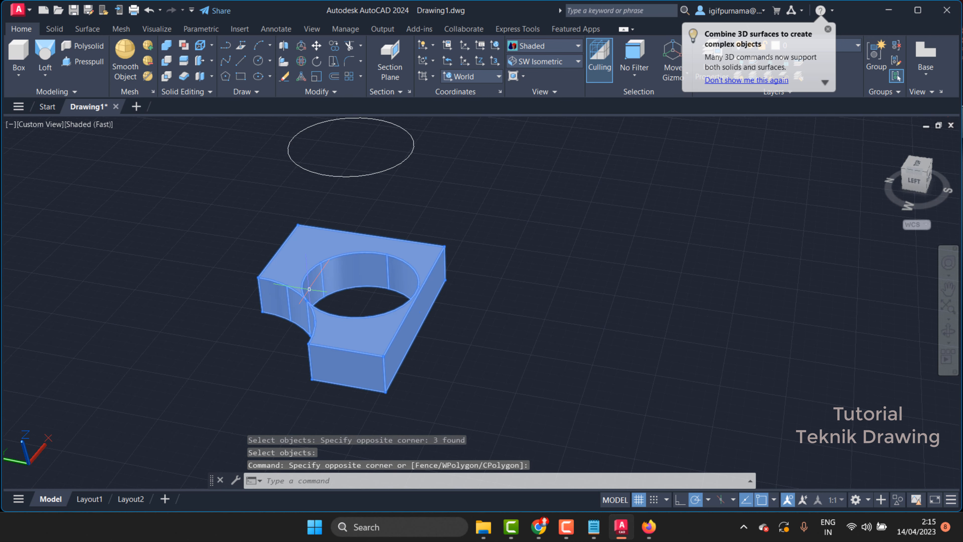
Erase the intersected solid and the leftover circle above it.
click(285, 79)
click(533, 372)
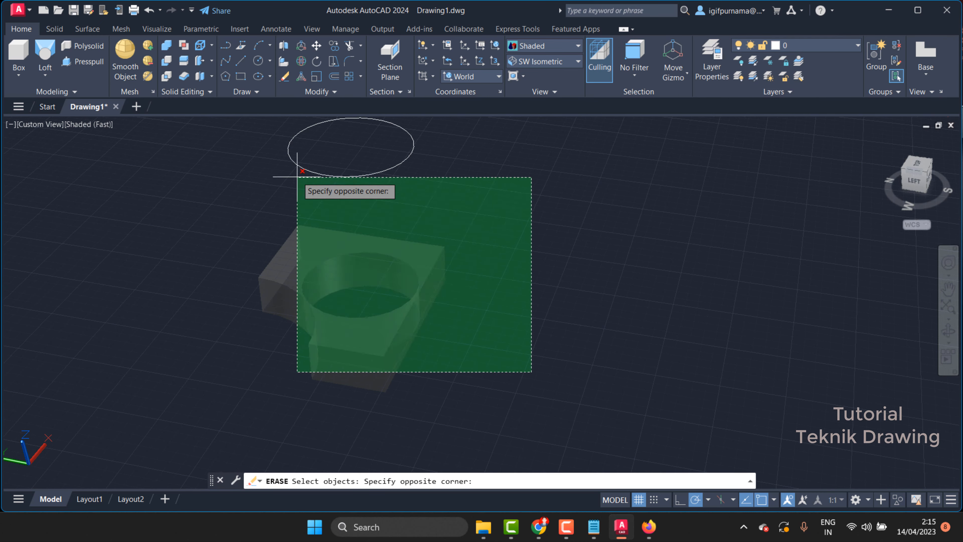
click(272, 153)
click(535, 221)
click(344, 147)
key(Return)
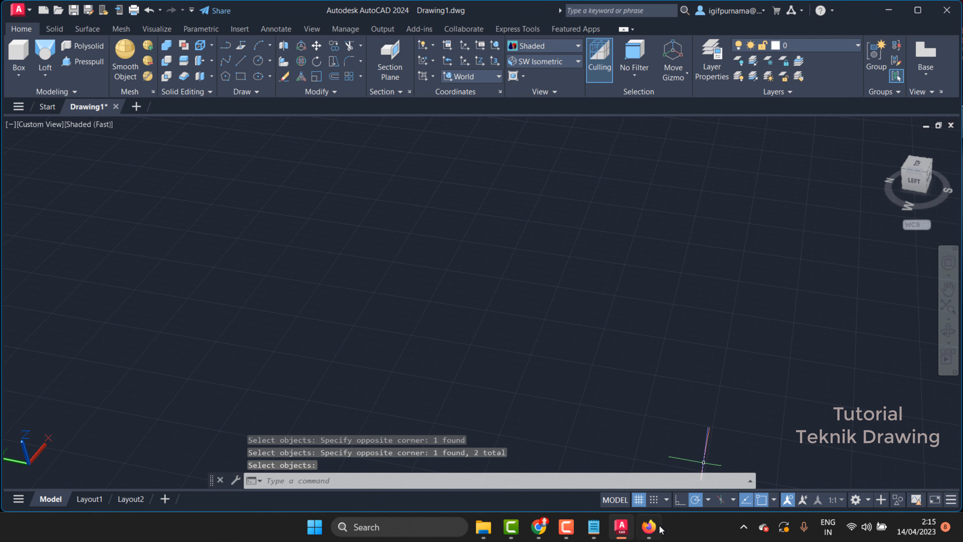
Switch to the PDF module in Firefox and read the Intersect, Shell, Slice and Taper Face sections.
click(649, 527)
scroll(493, 374, down, 5)
scroll(394, 315, down, 5)
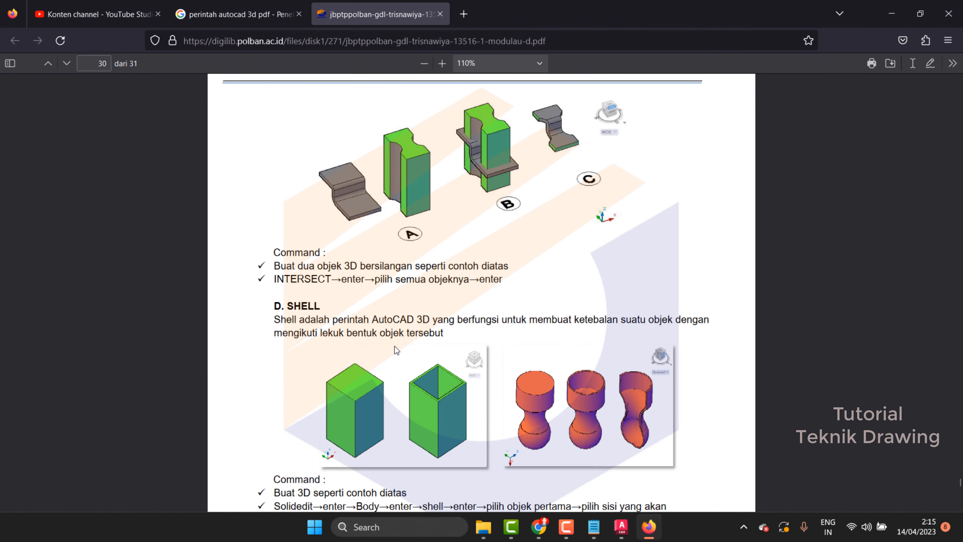
scroll(397, 349, down, 7)
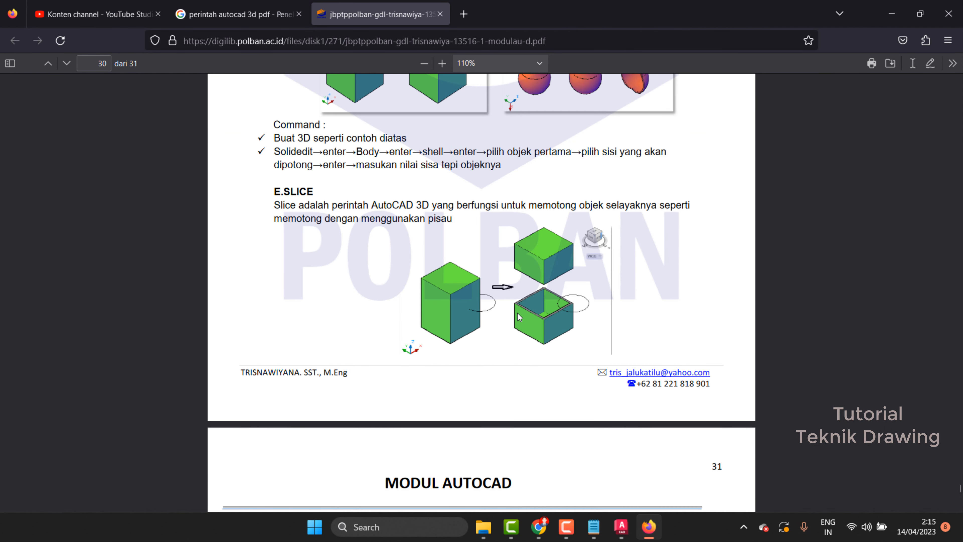
scroll(518, 313, down, 7)
scroll(262, 198, up, 5)
drag(270, 143, 409, 280)
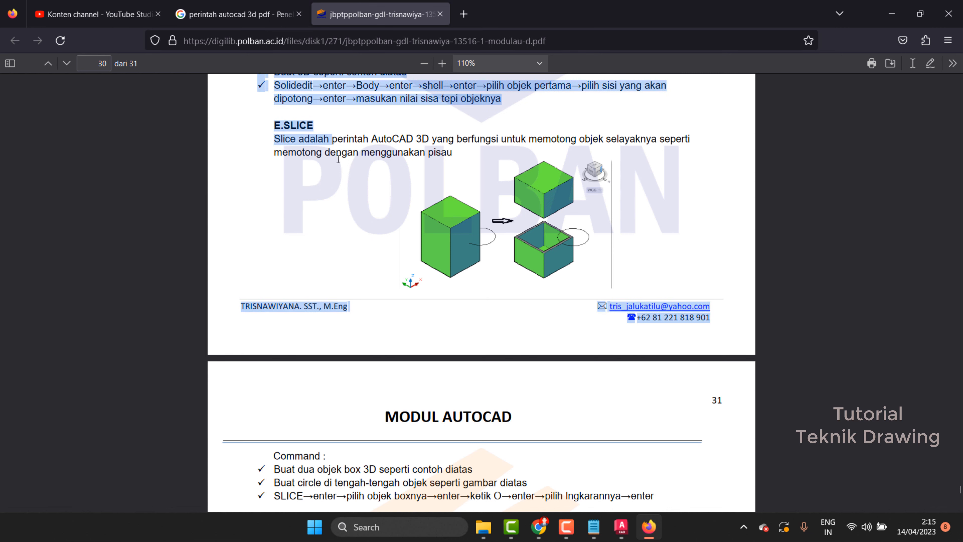
click(408, 279)
scroll(394, 278, down, 5)
scroll(383, 276, down, 11)
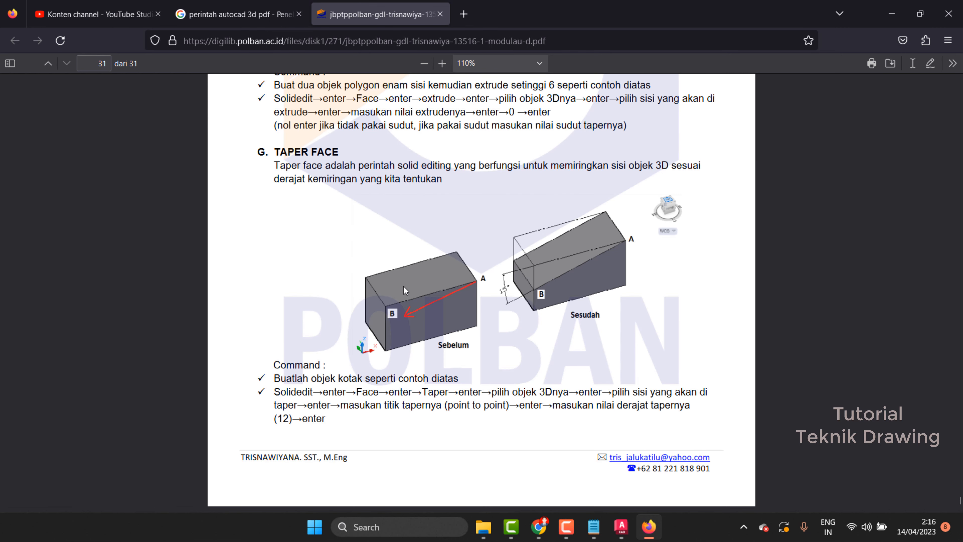
scroll(579, 287, up, 20)
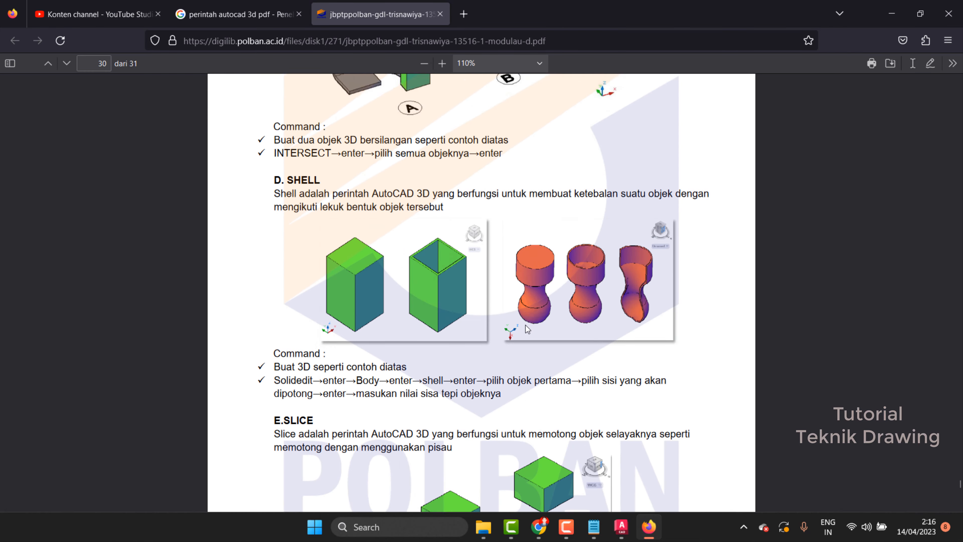
Return to AutoCAD and set the empty drawing to the SW Isometric view.
click(891, 13)
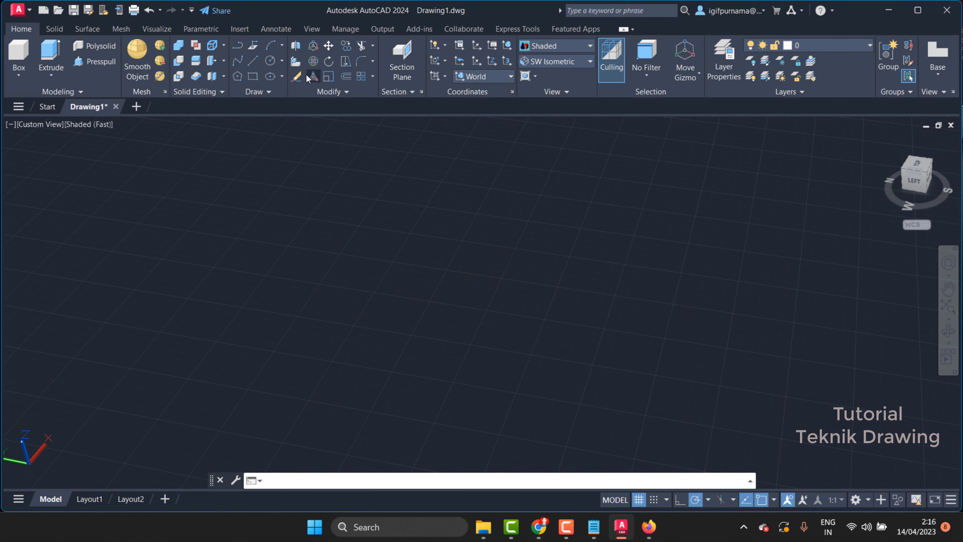
click(548, 61)
click(554, 149)
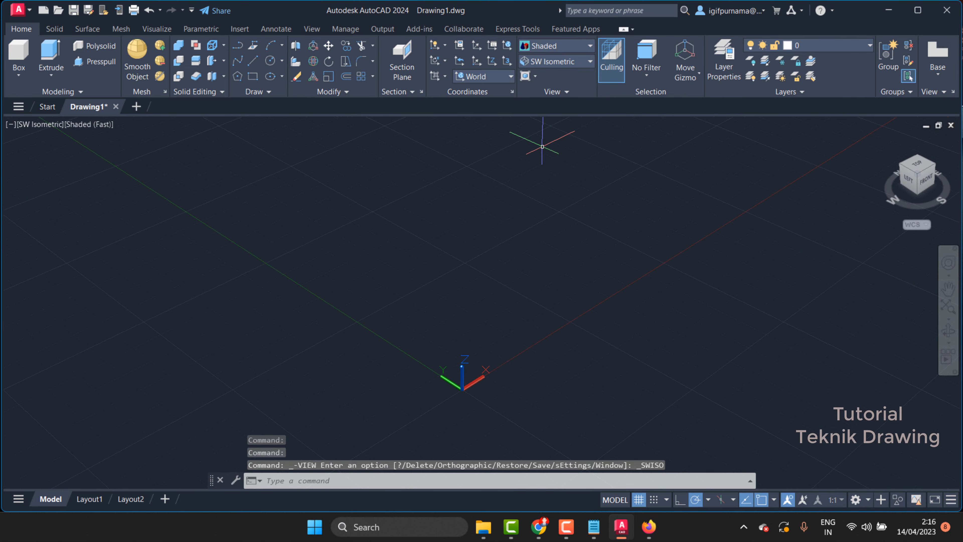
click(566, 526)
click(566, 526)
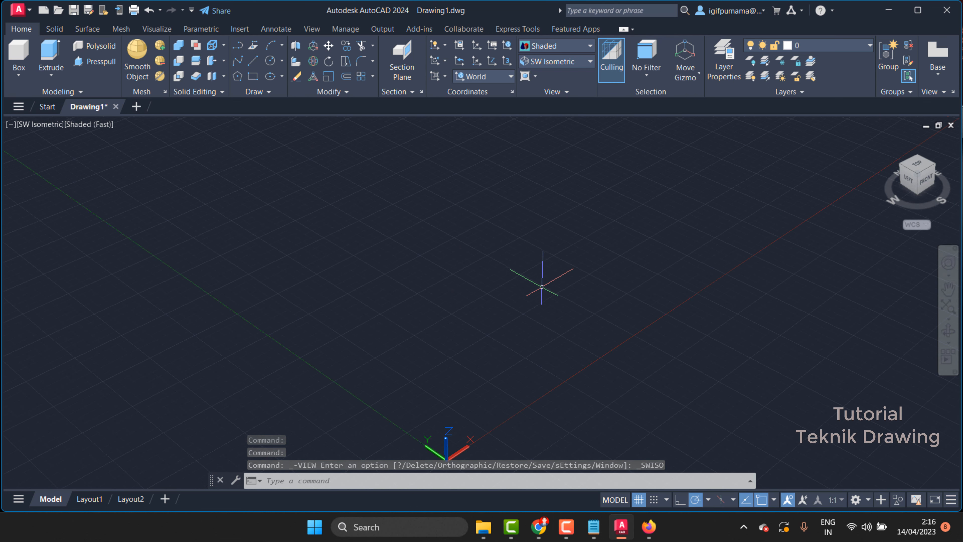
Look back through the PDF module in Firefox to the basic 3D commands of session 6 and return to AutoCAD.
click(655, 528)
scroll(477, 253, up, 20)
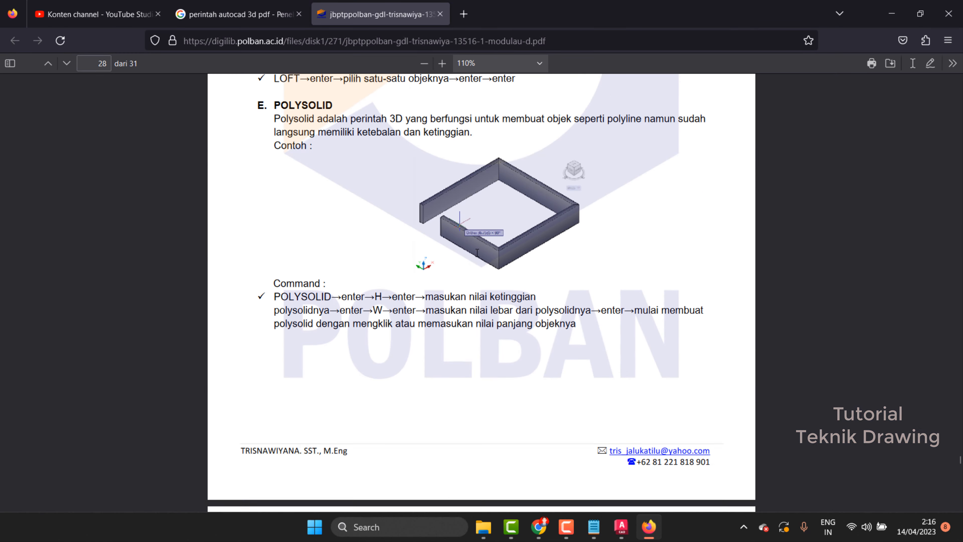
scroll(476, 253, up, 20)
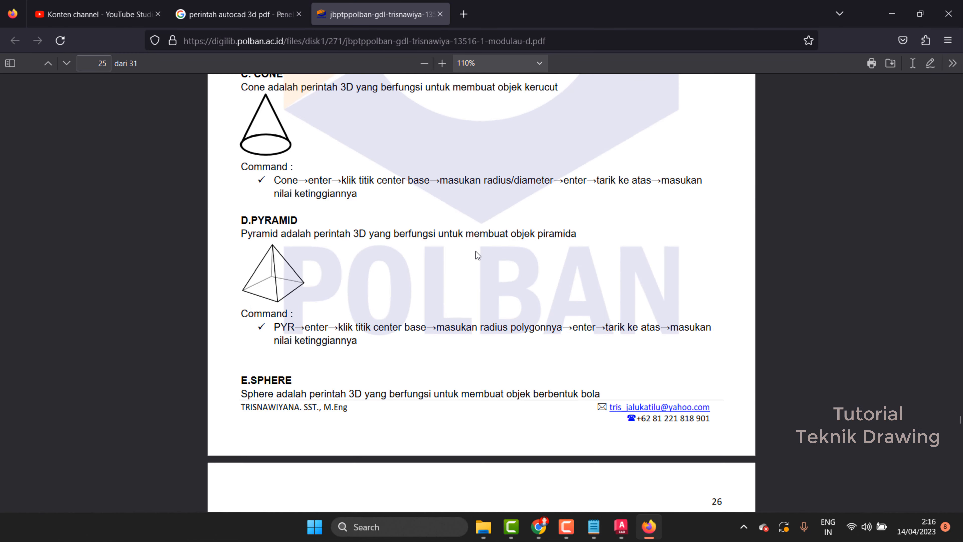
scroll(476, 253, down, 12)
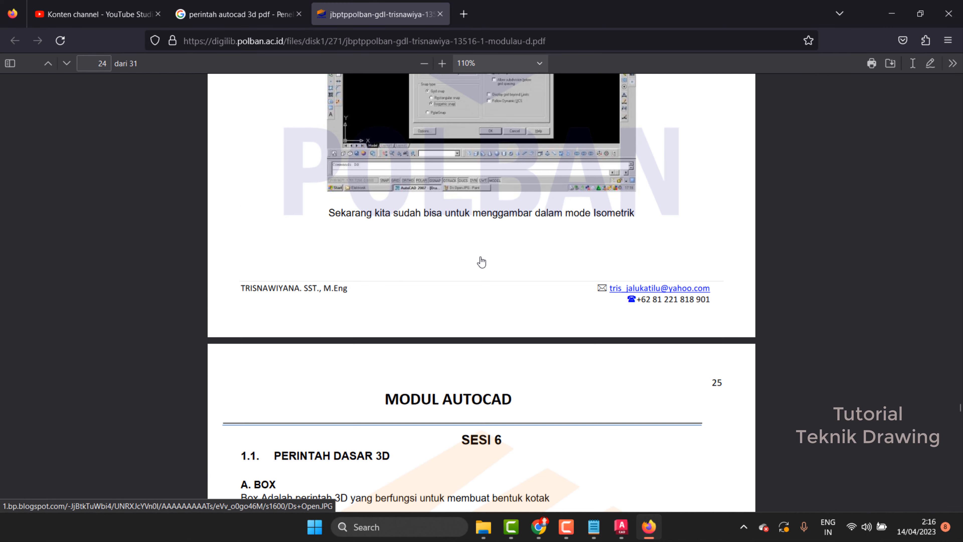
click(891, 15)
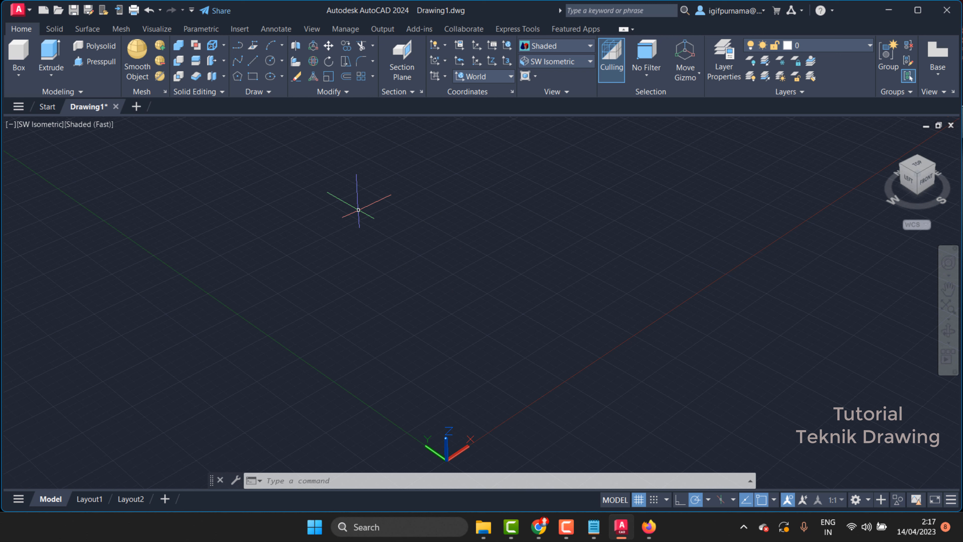
Draw a flat box about 61.7 high in the empty drawing.
click(20, 78)
click(23, 94)
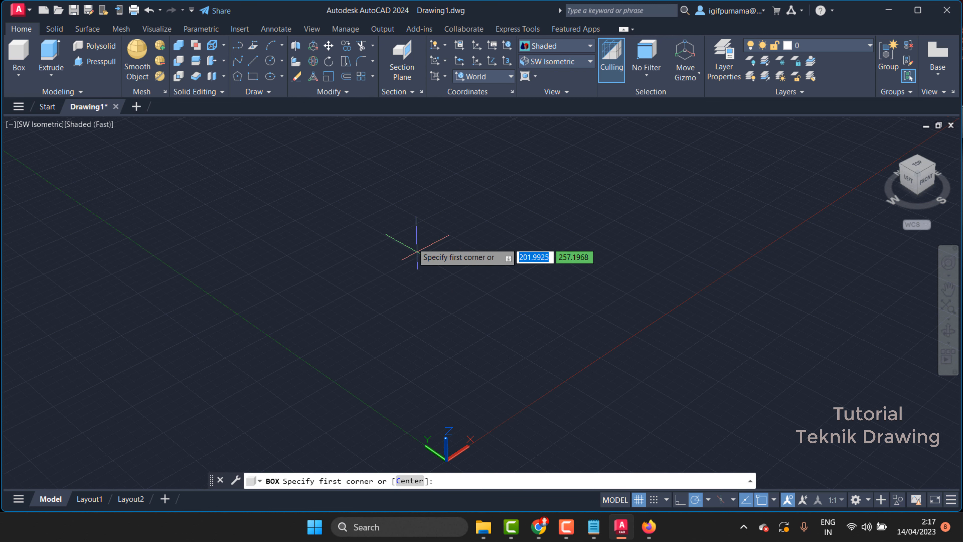
click(413, 242)
click(611, 230)
click(459, 171)
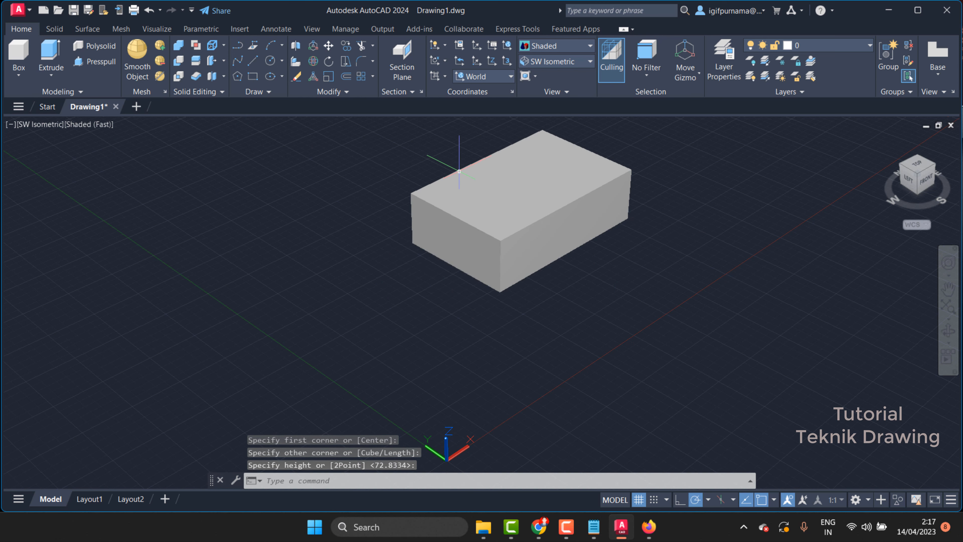
Draw a second, taller box starting at the first box's lower left corner and extending downward.
click(20, 72)
click(412, 241)
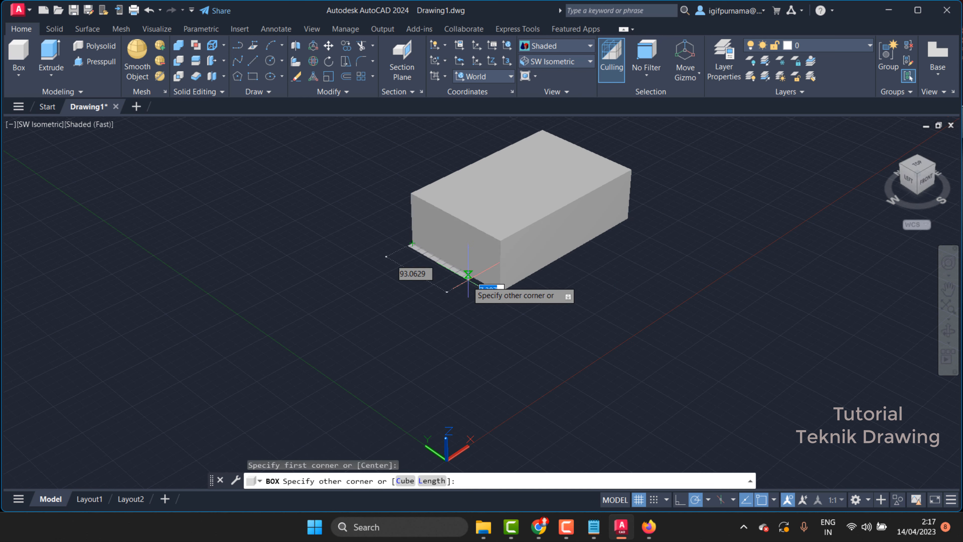
click(393, 148)
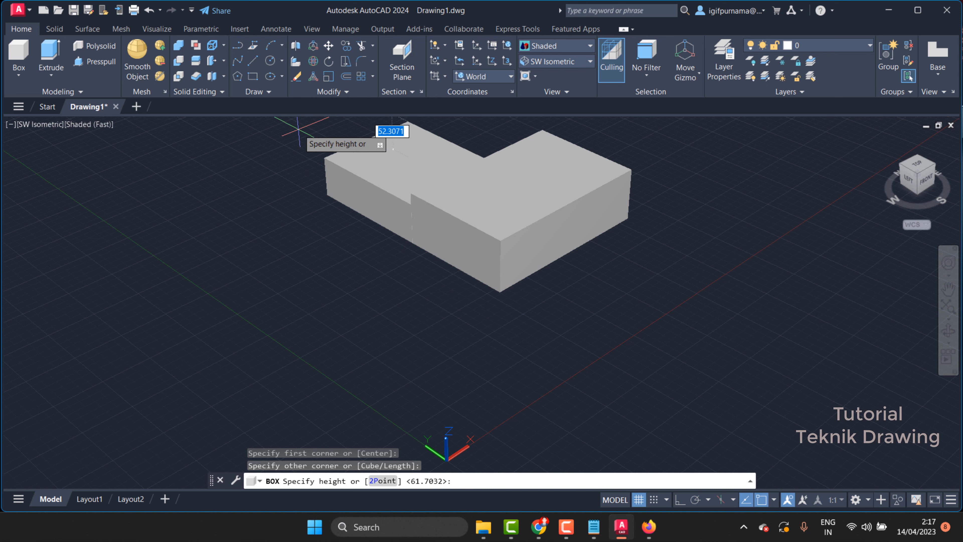
click(553, 299)
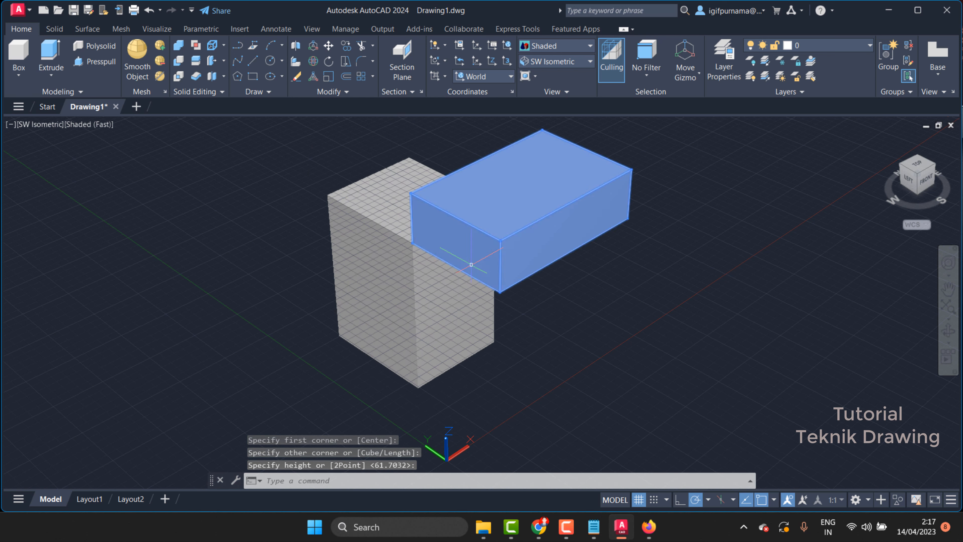
Union the two overlapping boxes into a single solid and turn off the drawing grid.
click(178, 48)
click(623, 344)
click(286, 184)
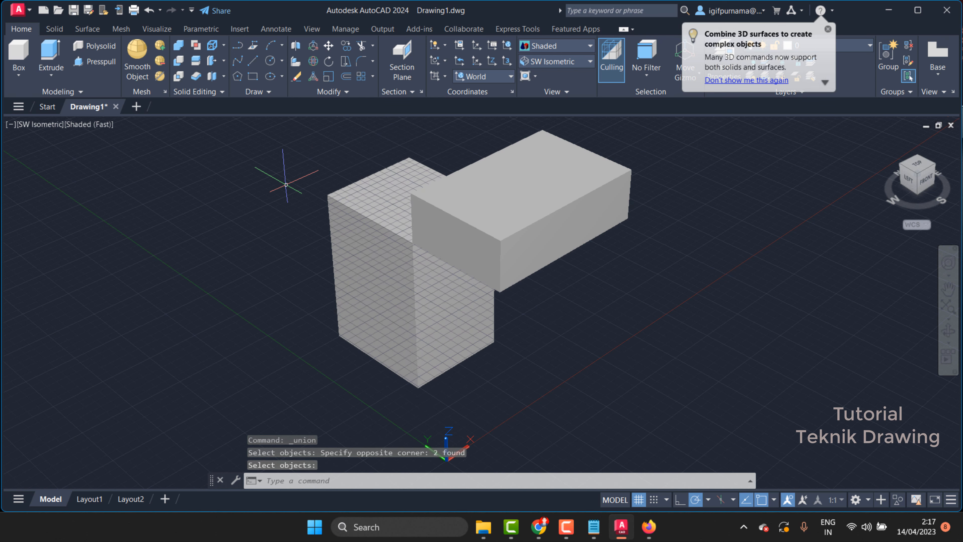
key(Return)
click(639, 499)
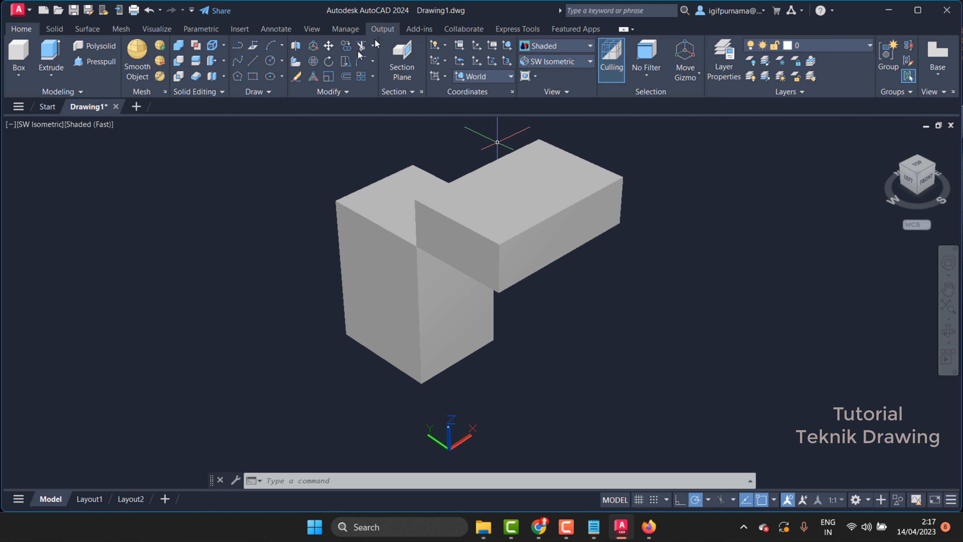
Rotate the merged solid 180 degrees about the X axis with 3D Rotate.
click(312, 62)
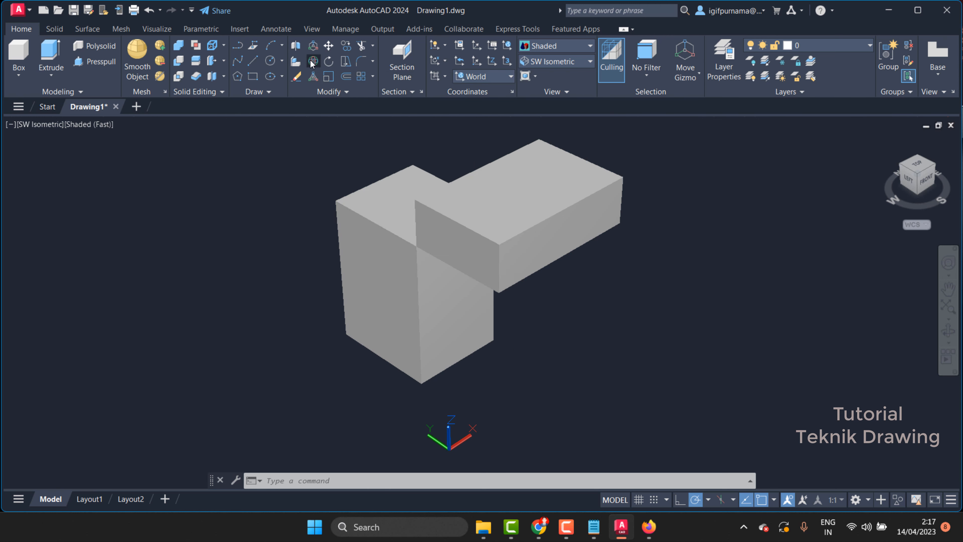
click(475, 194)
key(Return)
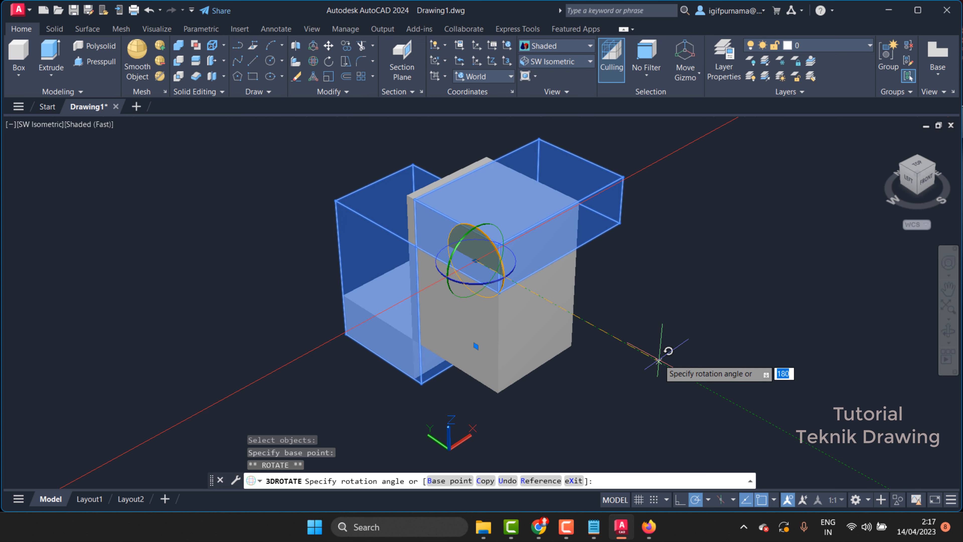
click(659, 360)
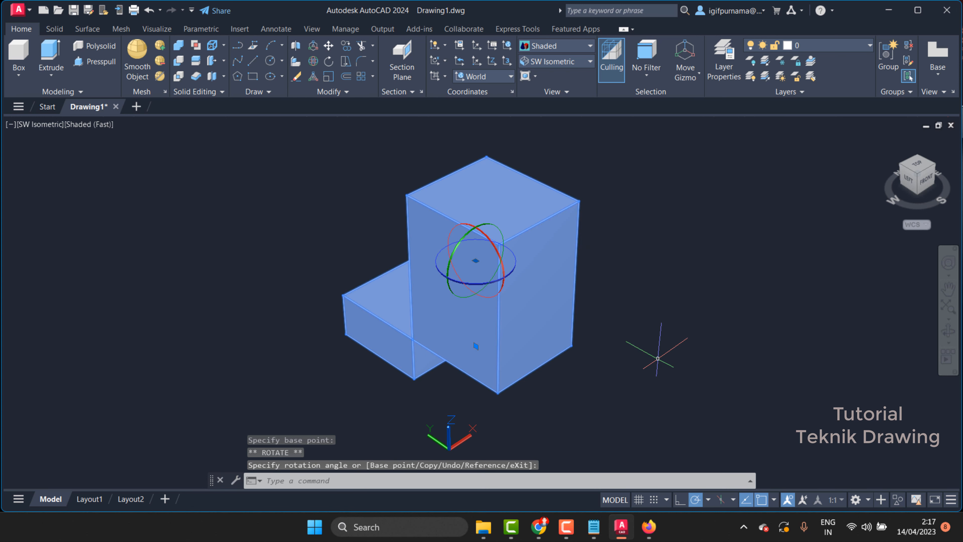
key(Escape)
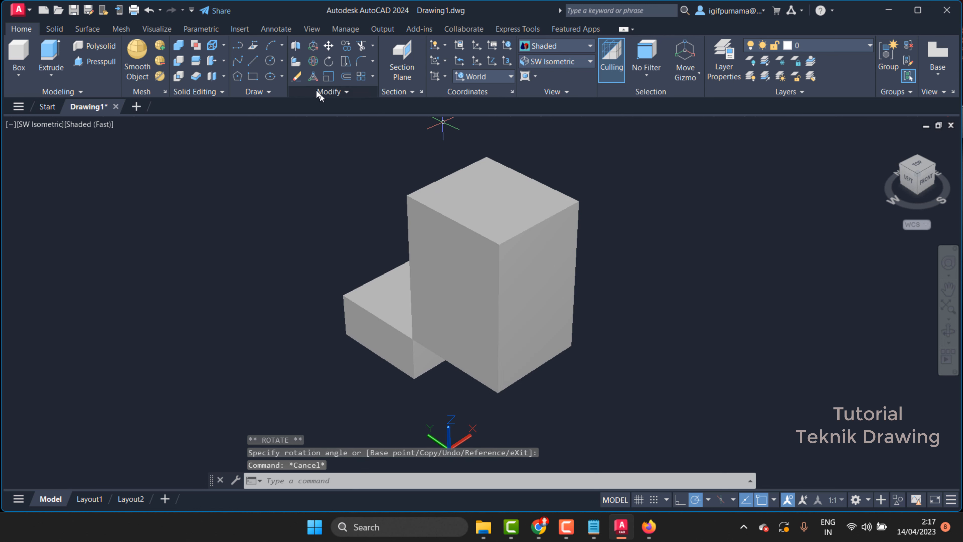
Erase the rotated solid from the drawing.
click(297, 77)
click(642, 302)
click(343, 211)
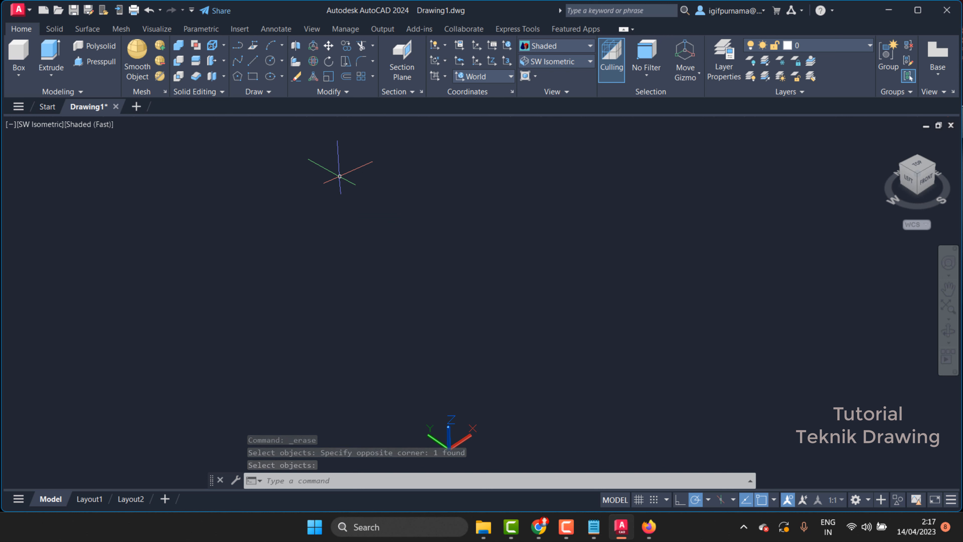
Draw a new elongated box in the empty drawing and frame it large in the view.
click(19, 54)
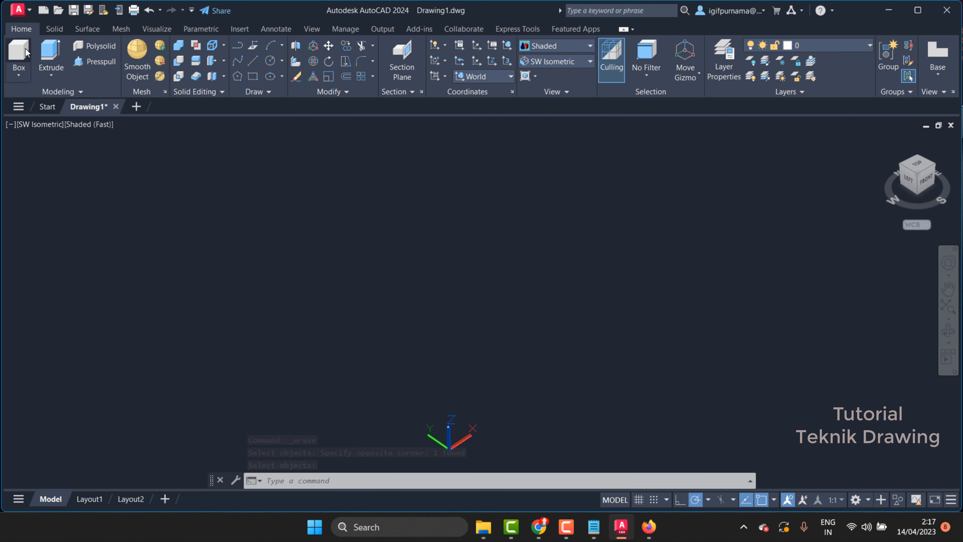
click(401, 224)
click(670, 269)
click(670, 186)
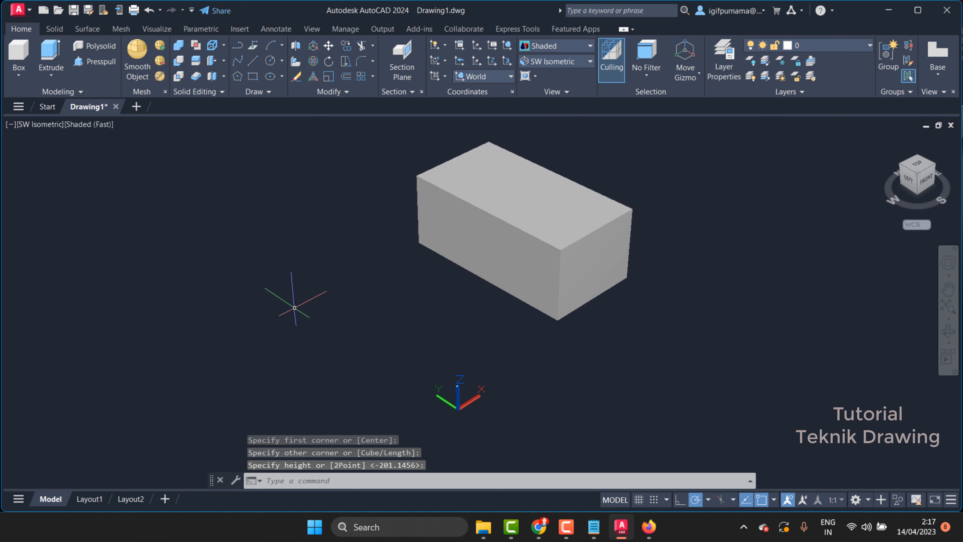
click(948, 289)
drag(669, 245, 551, 290)
scroll(516, 226, up, 3)
right_click(645, 172)
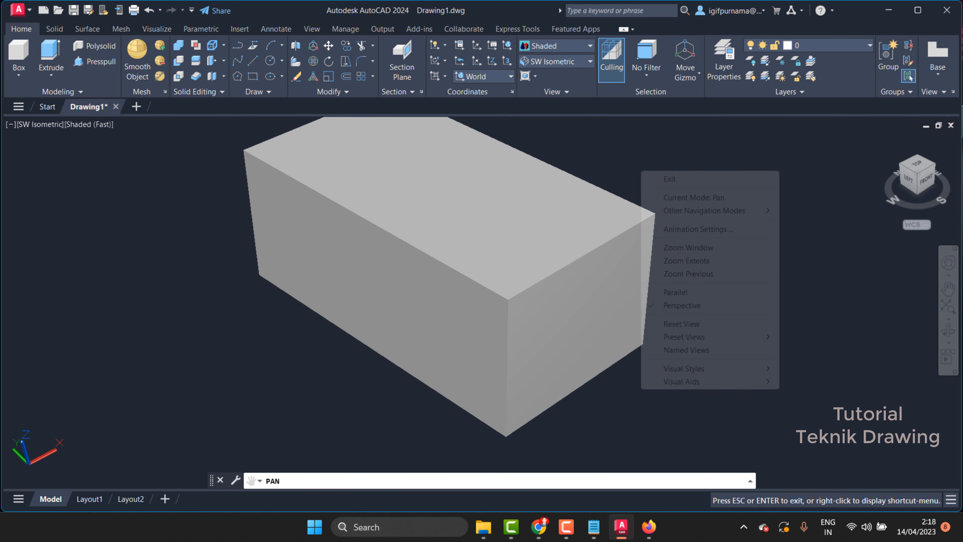
click(673, 176)
Fillet the short upper front edge of the box with radius 5 and undo the fillet.
key(ctrl+a)
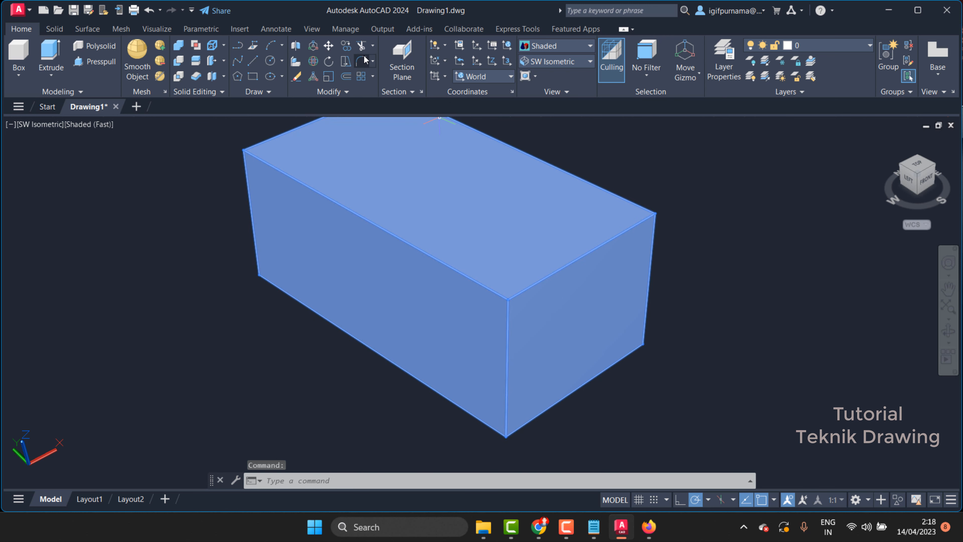
key(Escape)
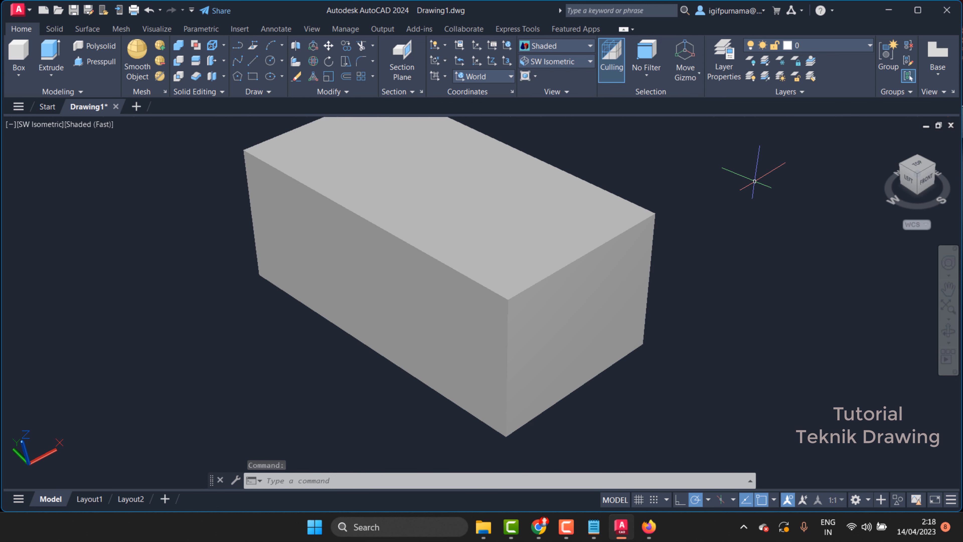
click(372, 62)
click(386, 82)
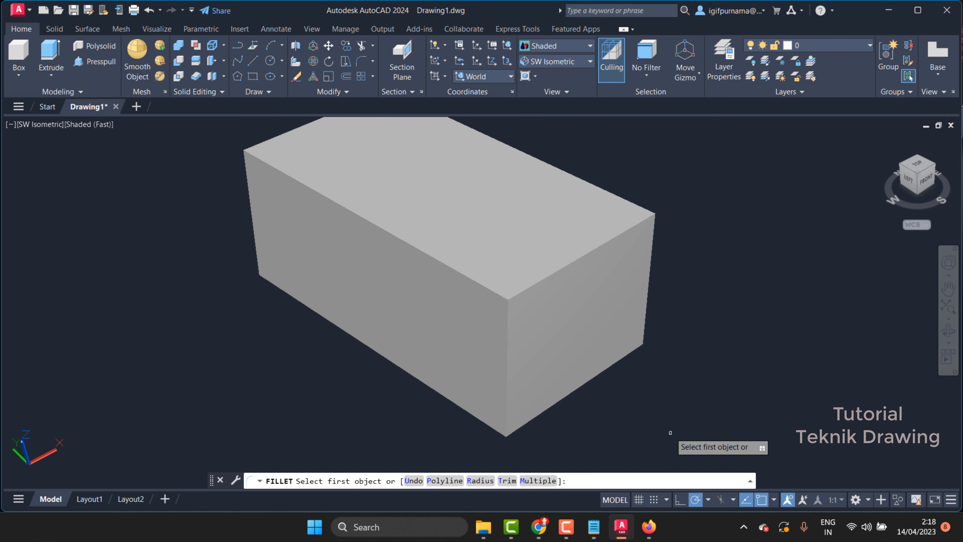
click(360, 63)
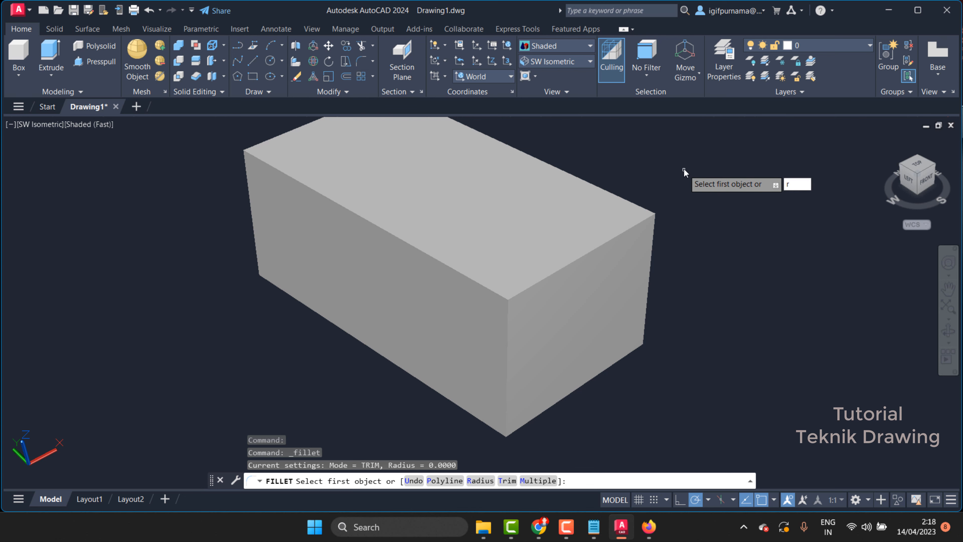
key(Return)
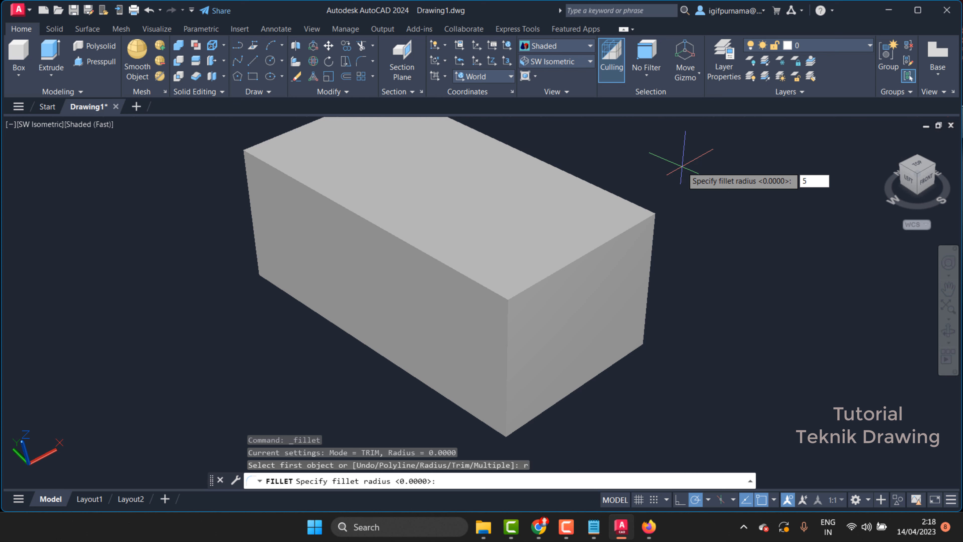
key(Return)
click(598, 246)
right_click(599, 248)
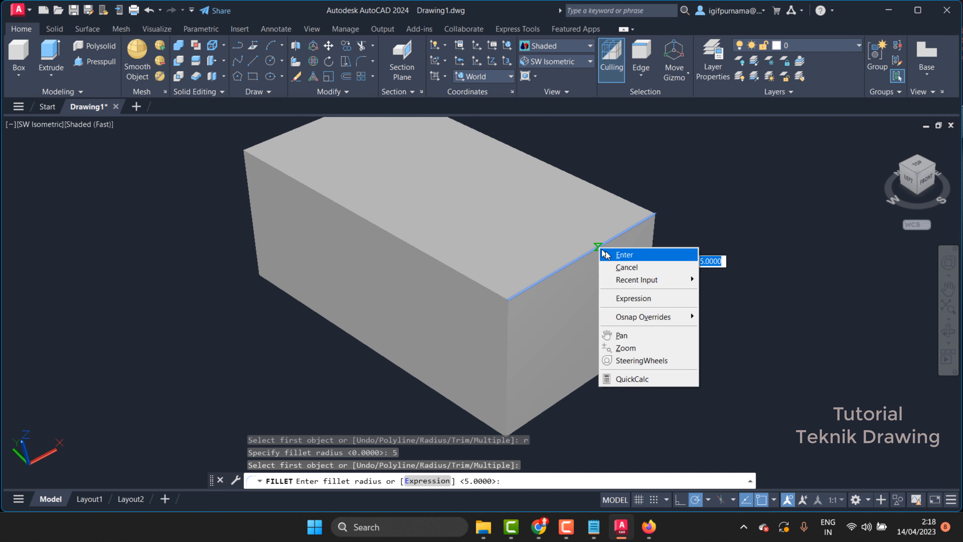
click(605, 254)
right_click(609, 252)
click(613, 257)
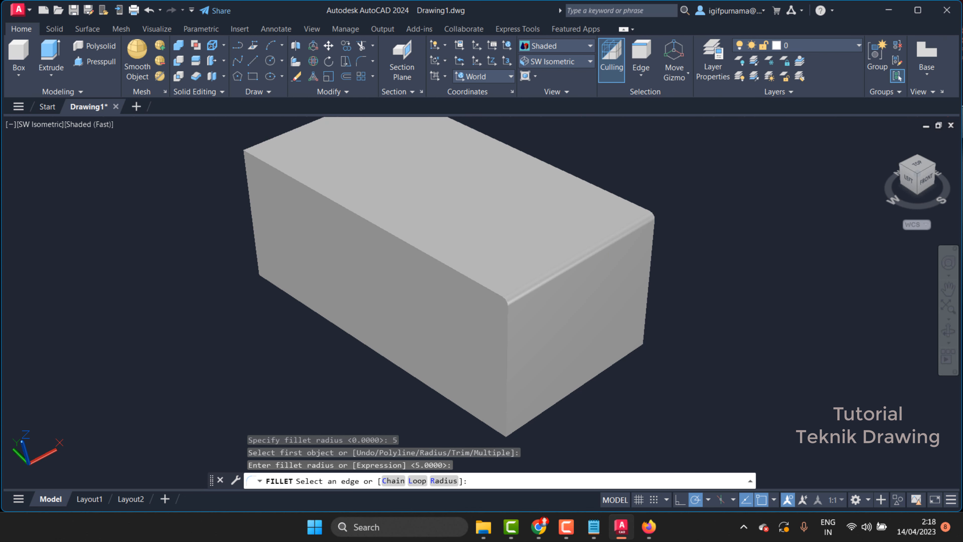
key(Return)
scroll(623, 296, up, 2)
scroll(539, 281, down, 3)
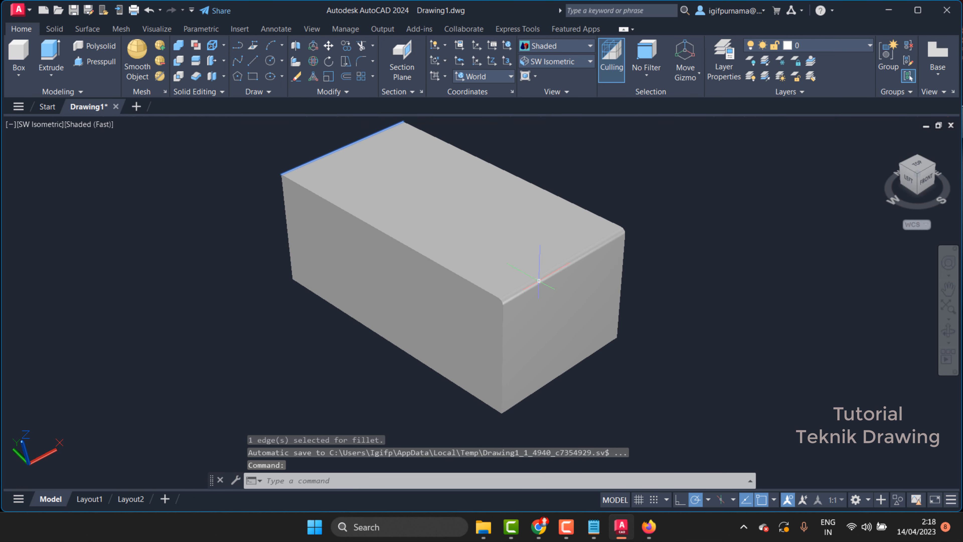
key(ctrl+z)
key(ctrl+z)
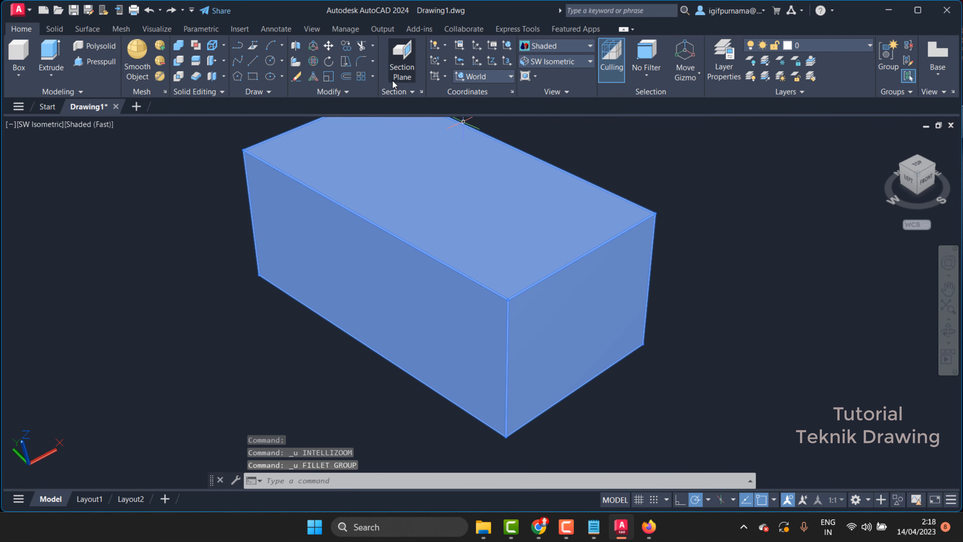
Fillet the short upper front edge of the box with radius 50.
click(361, 63)
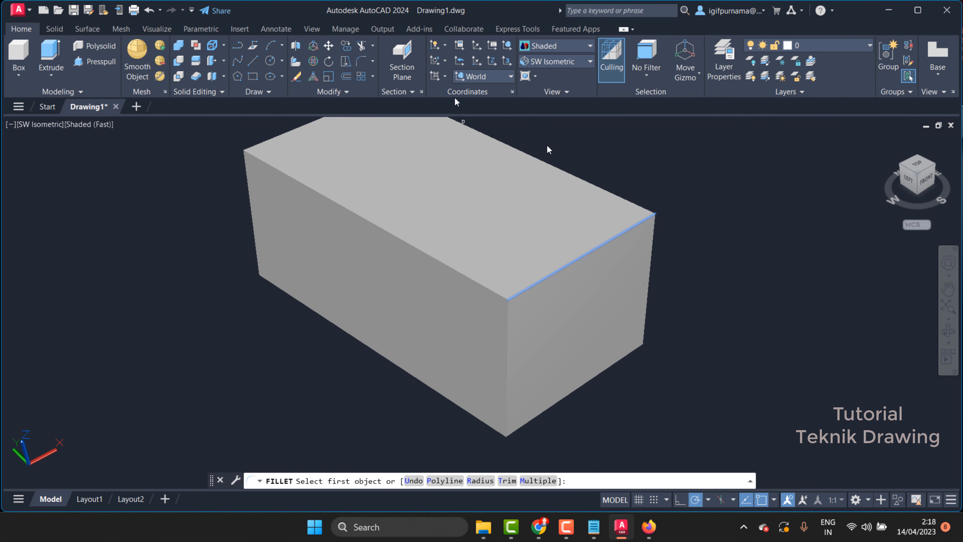
text(r)
key(Return)
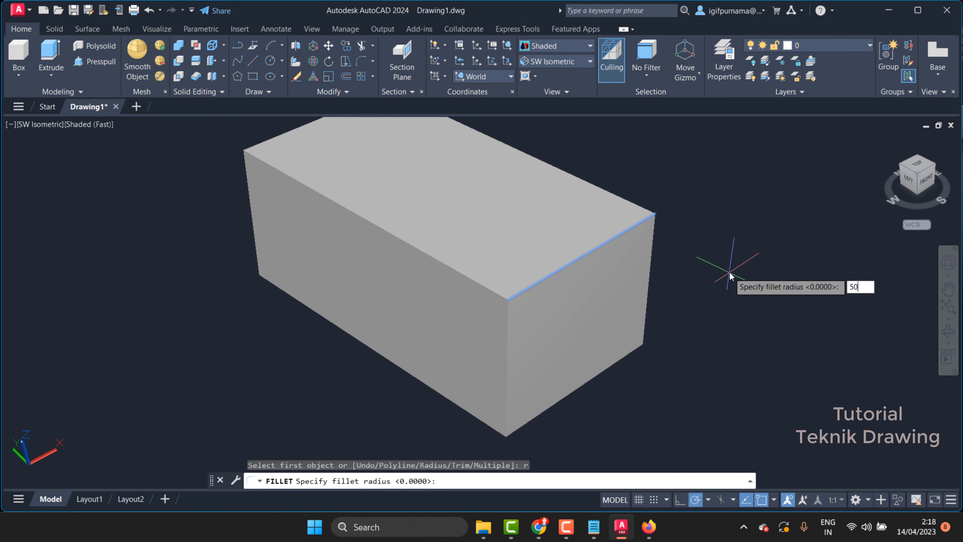
text(50)
key(Return)
click(562, 268)
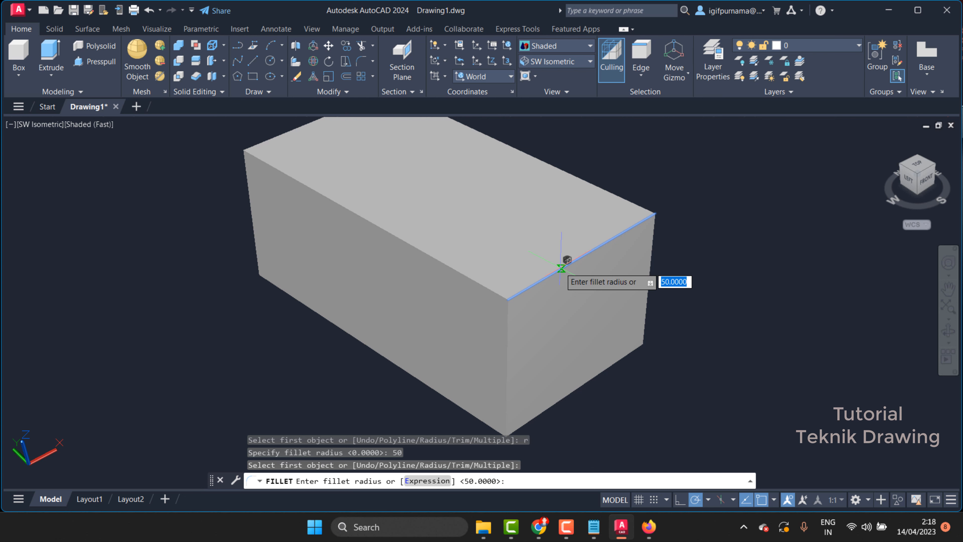
key(Return)
scroll(554, 273, up, 1)
key(Return)
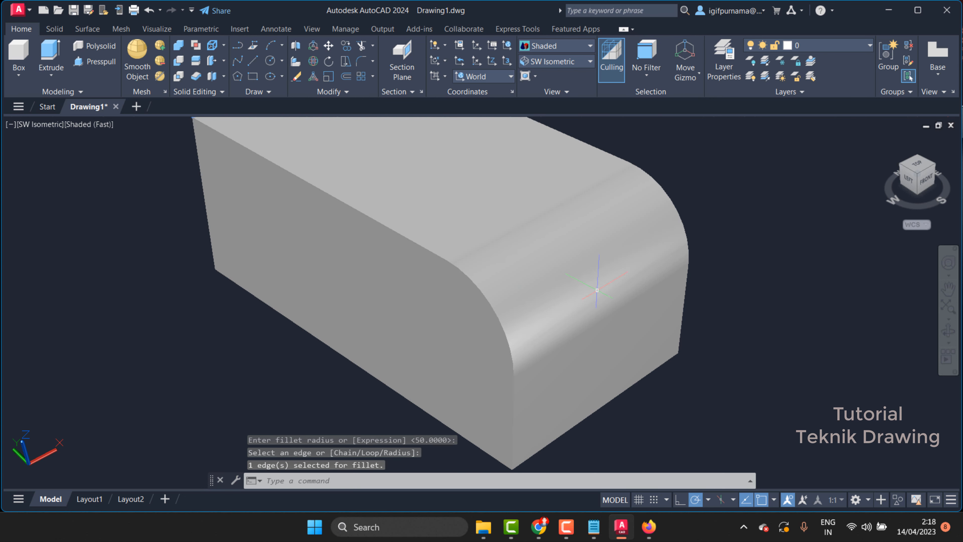
Chamfer the long upper edge of the box's left face with both chamfer distances at 20.
click(946, 332)
drag(644, 262, 556, 219)
right_click(554, 218)
click(561, 227)
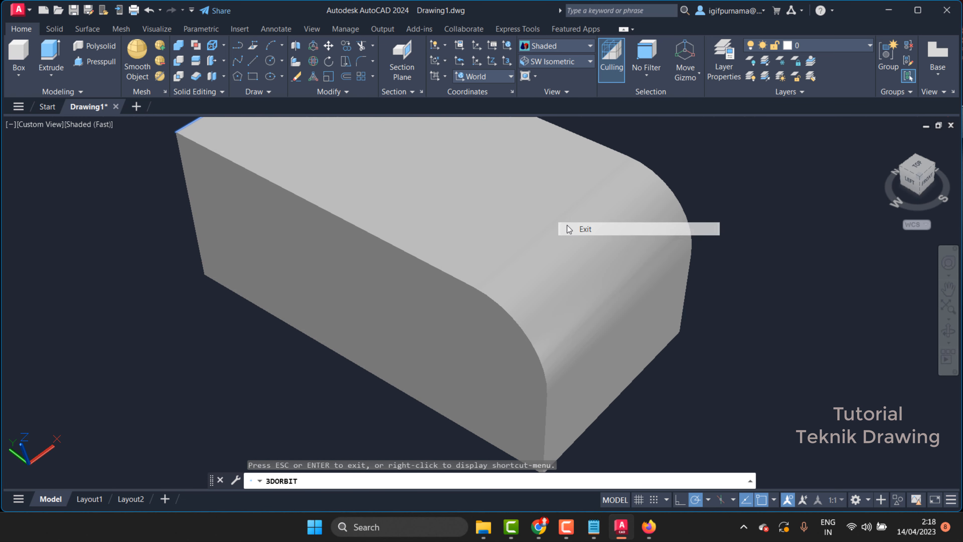
click(373, 61)
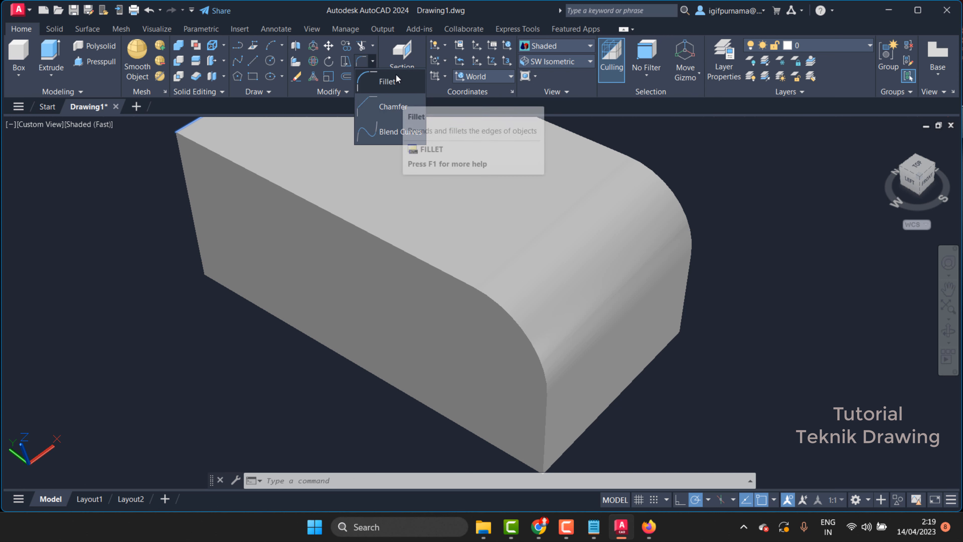
click(714, 171)
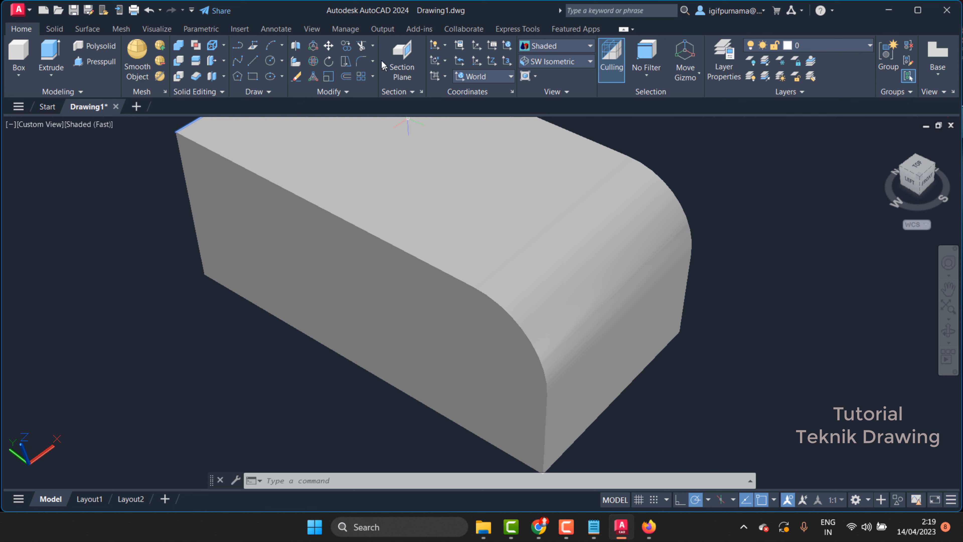
click(374, 63)
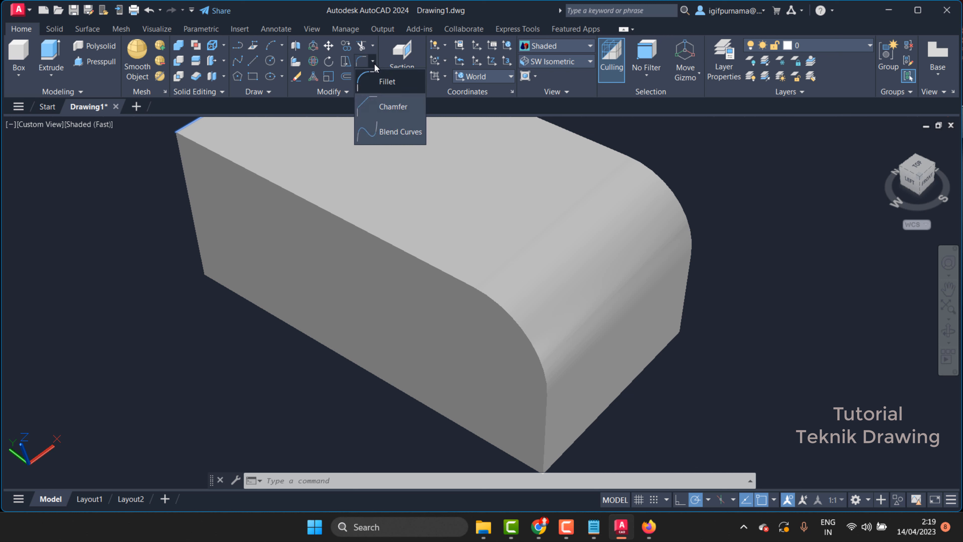
click(376, 105)
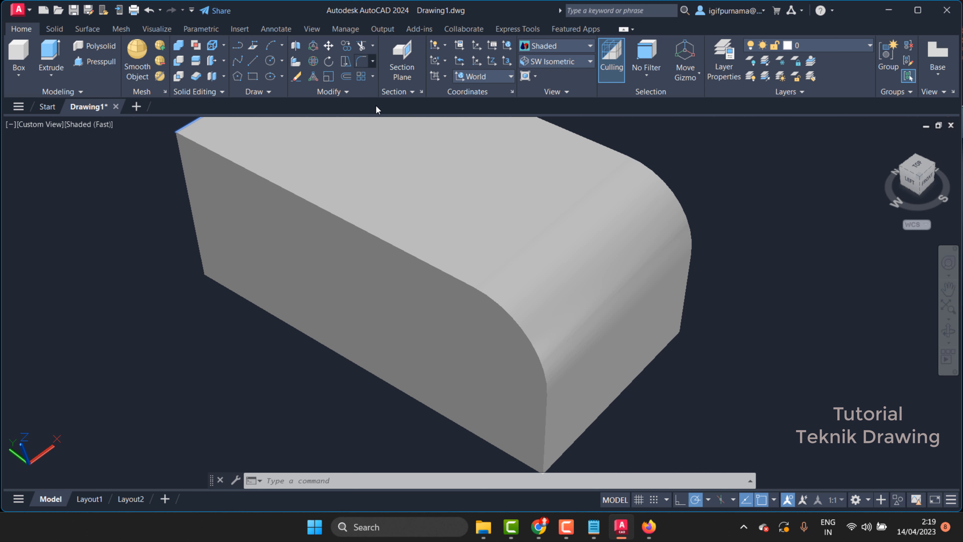
click(338, 216)
click(370, 259)
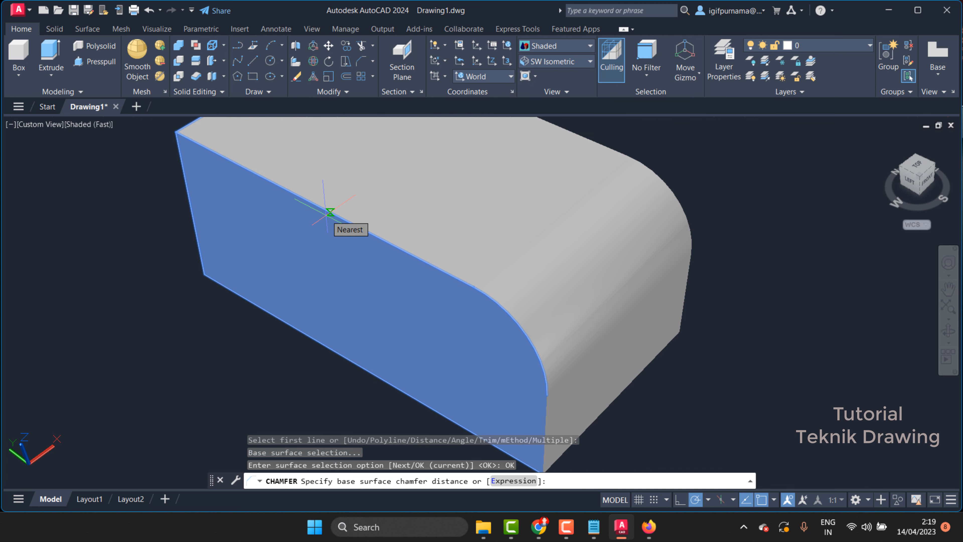
text(20)
key(Return)
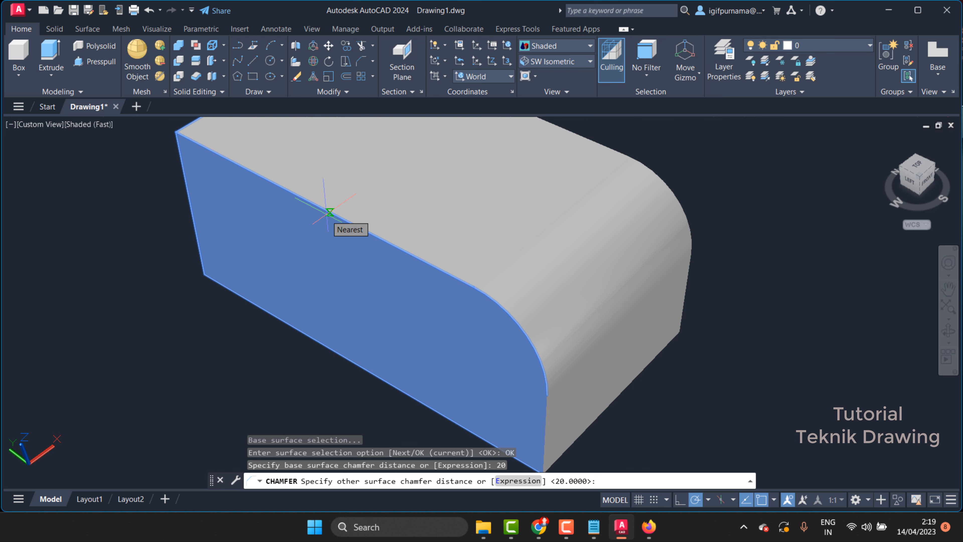
key(Return)
click(343, 217)
key(Return)
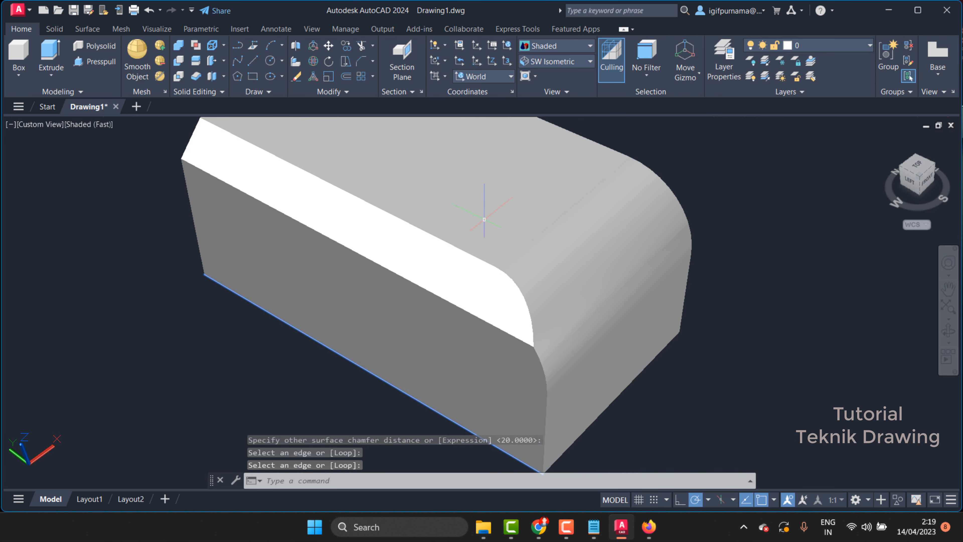
Examine the chamfered and filleted edges of the solid from several angles.
click(949, 330)
drag(563, 144, 512, 157)
mouse_move(470, 194)
mouse_down()
mouse_move(394, 189)
mouse_move(370, 162)
mouse_move(351, 181)
mouse_move(599, 189)
mouse_move(663, 178)
mouse_move(645, 170)
mouse_move(378, 189)
mouse_move(310, 153)
mouse_up()
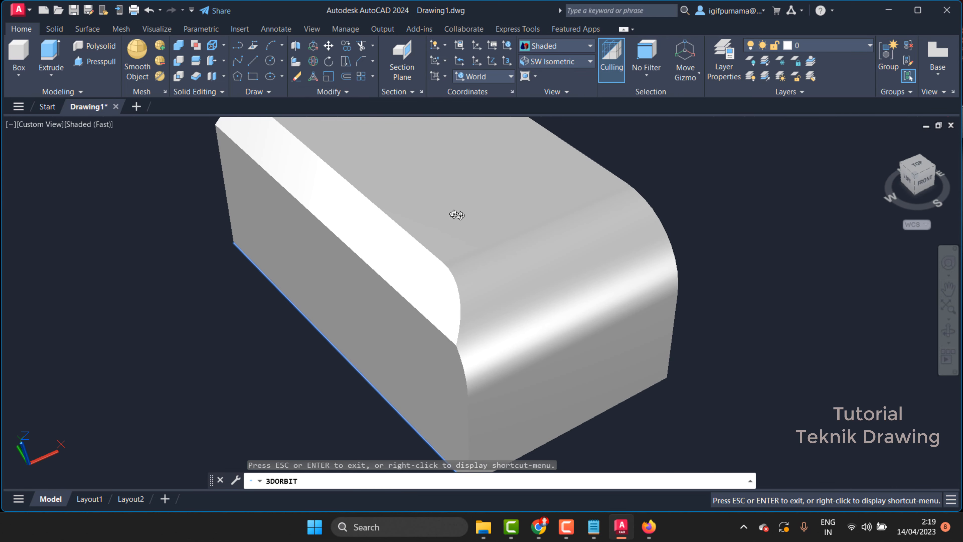
drag(457, 214, 479, 184)
right_click(479, 184)
click(508, 189)
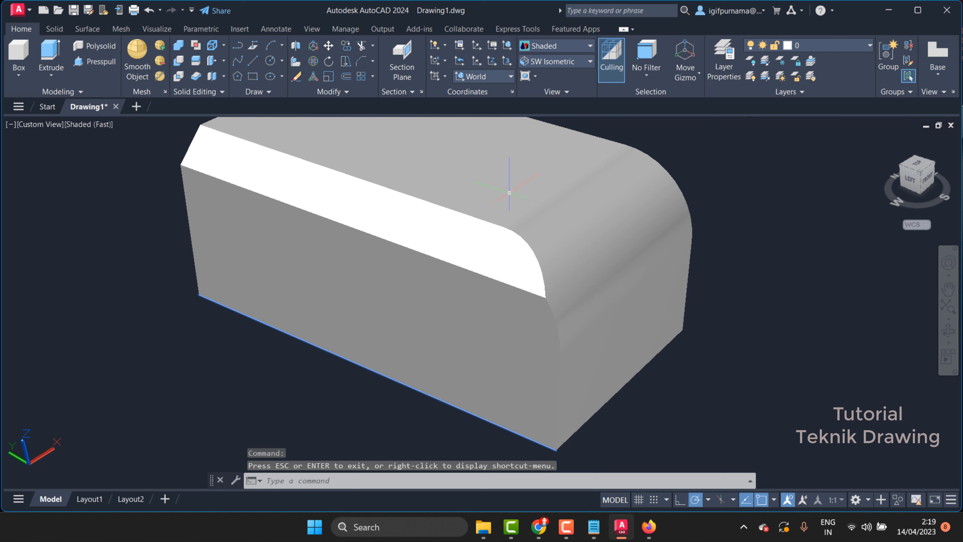
Erase the finished solid and set the empty drawing to the SW Isometric view.
click(296, 75)
click(558, 61)
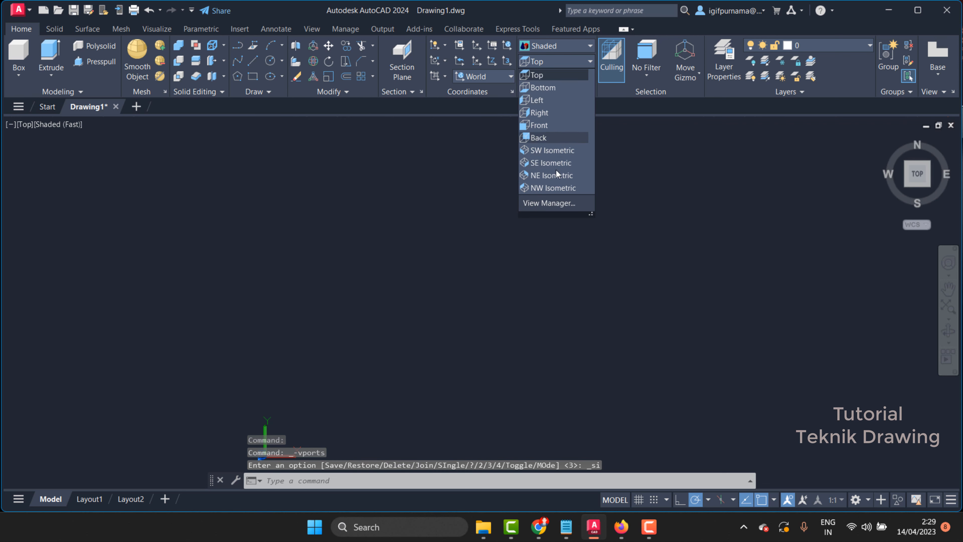
click(549, 149)
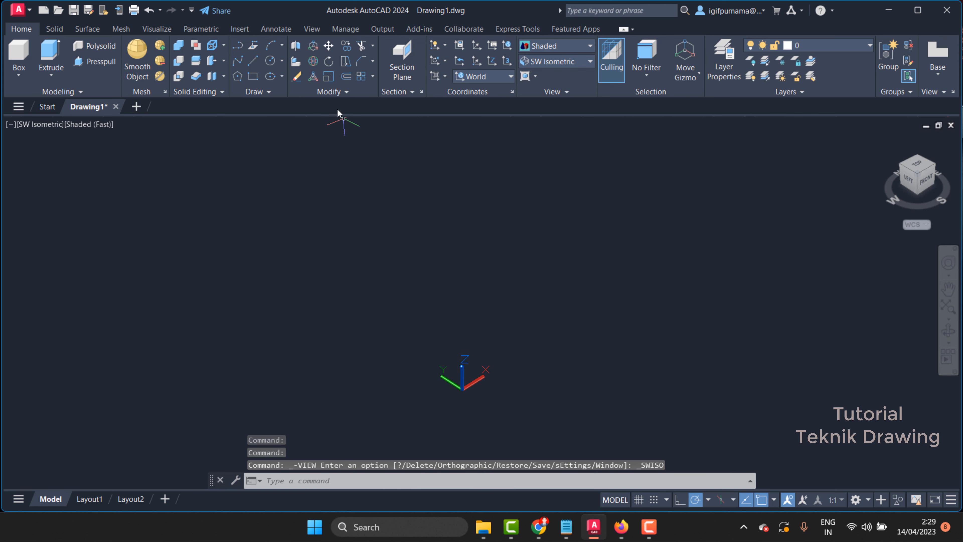
Draw a closed four-sided outline on the ground plane with the Line command.
click(252, 61)
click(432, 227)
click(562, 318)
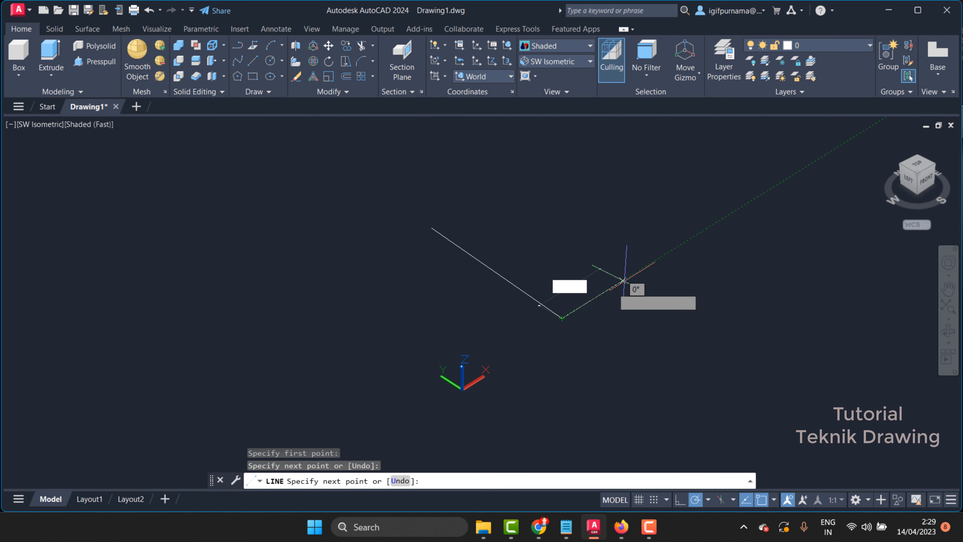
click(641, 268)
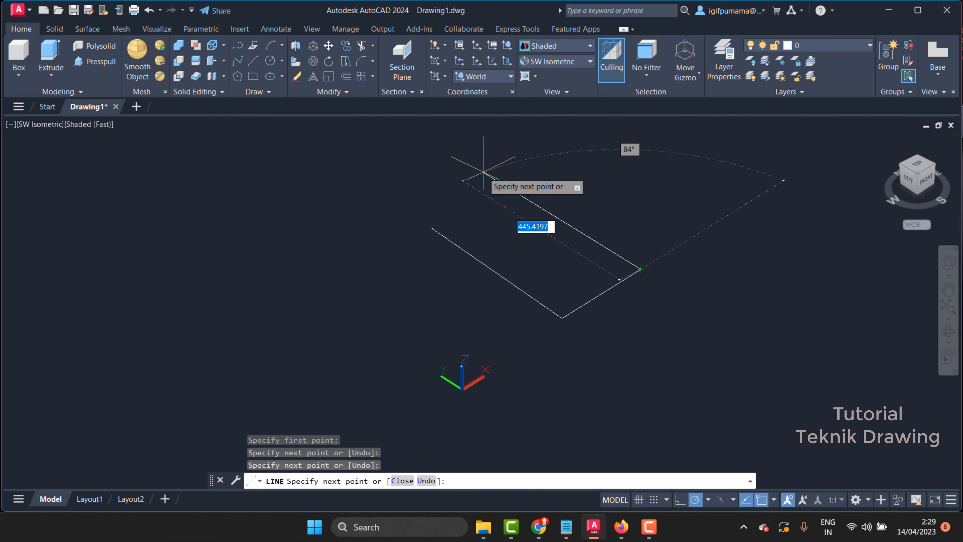
click(490, 194)
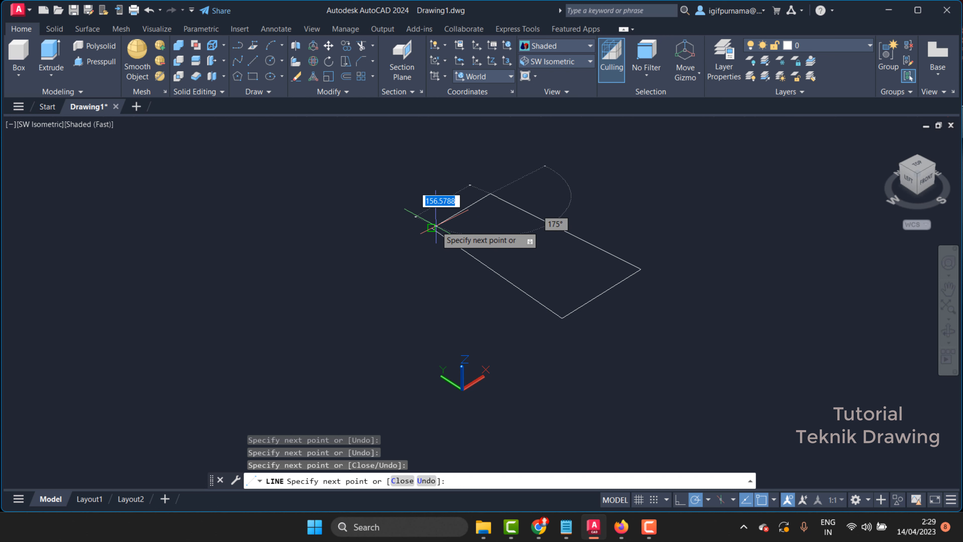
click(431, 226)
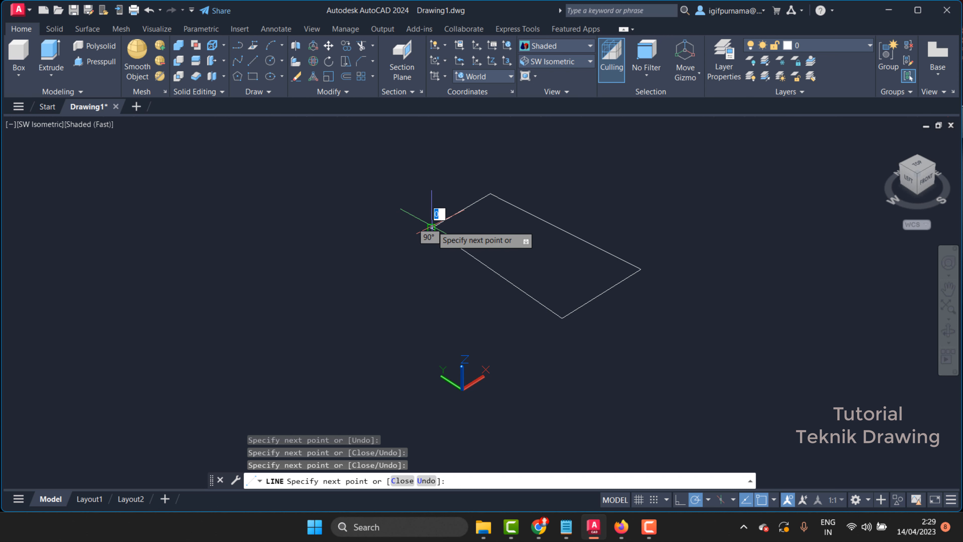
right_click(431, 226)
click(455, 233)
click(50, 57)
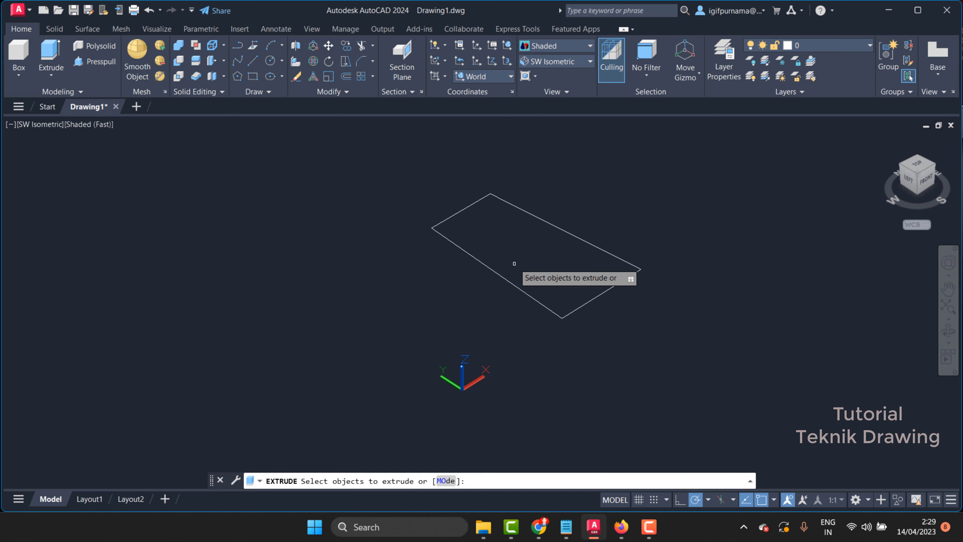
right_click(355, 215)
click(377, 223)
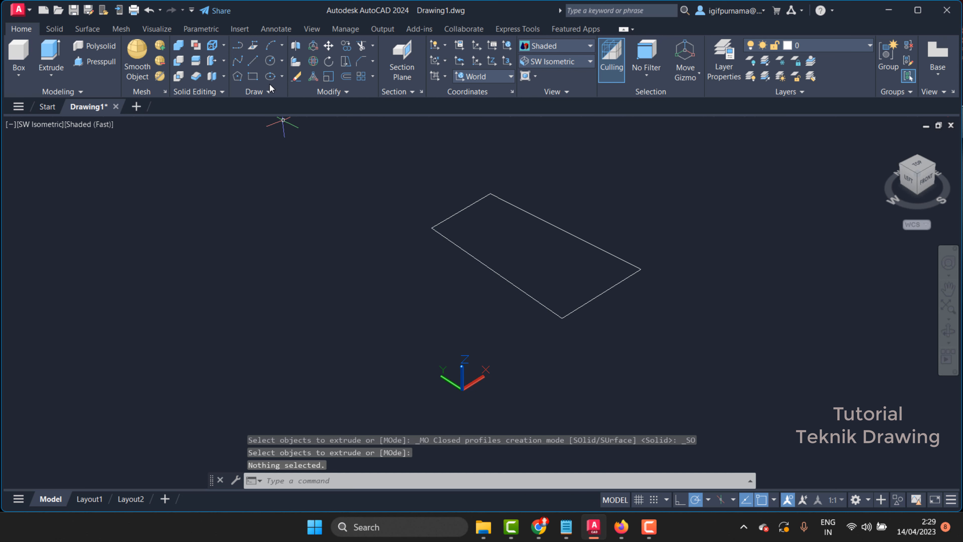
Convert the four outline lines into one filled region with the Region command.
click(269, 92)
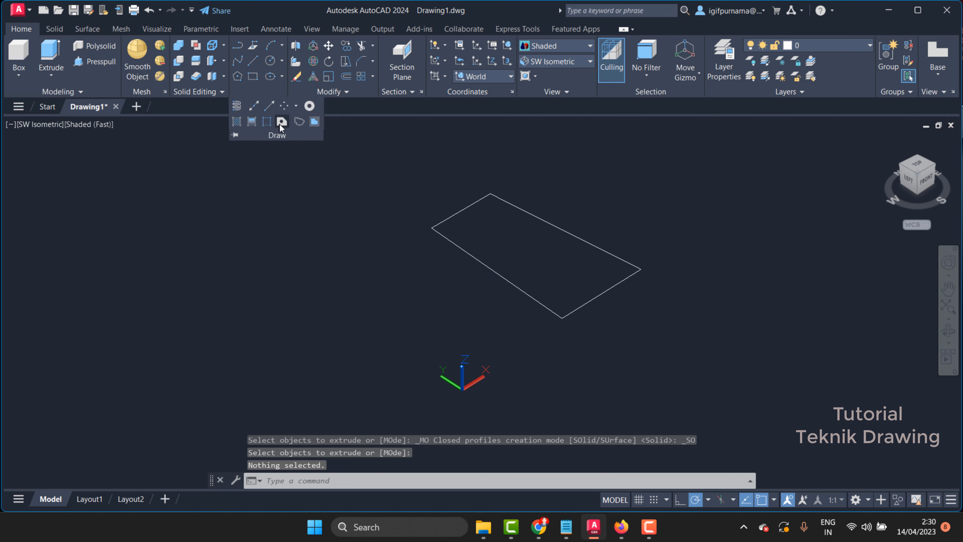
click(282, 122)
click(391, 168)
click(757, 385)
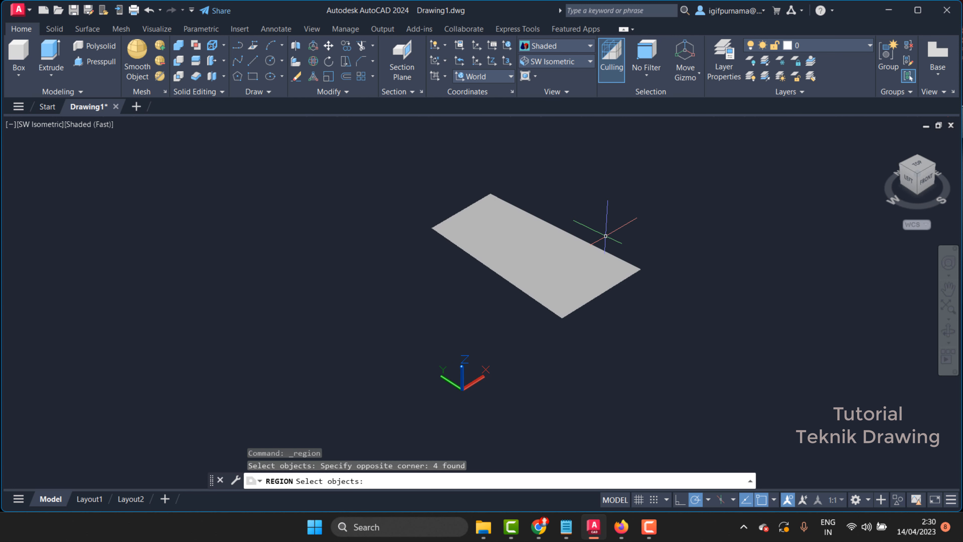
key(Return)
Extrude the four-sided region upward into a solid block, setting its height freehand.
click(50, 55)
click(505, 254)
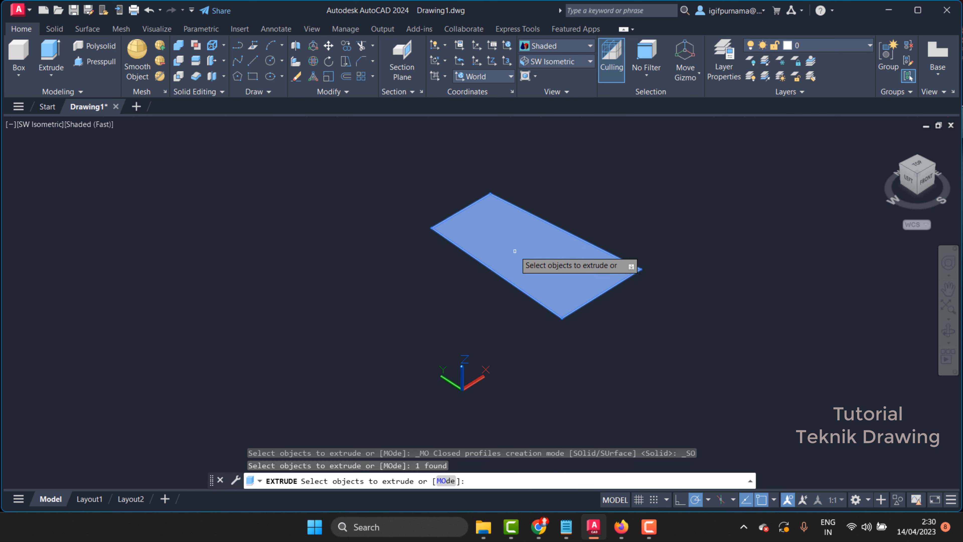
key(Return)
scroll(466, 269, up, 2)
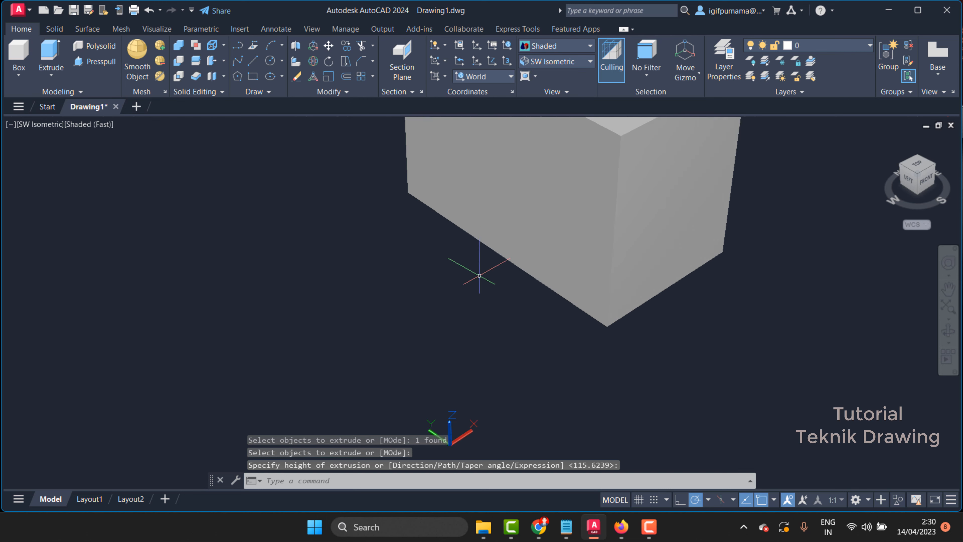
scroll(493, 235, down, 4)
scroll(509, 223, up, 1)
click(468, 207)
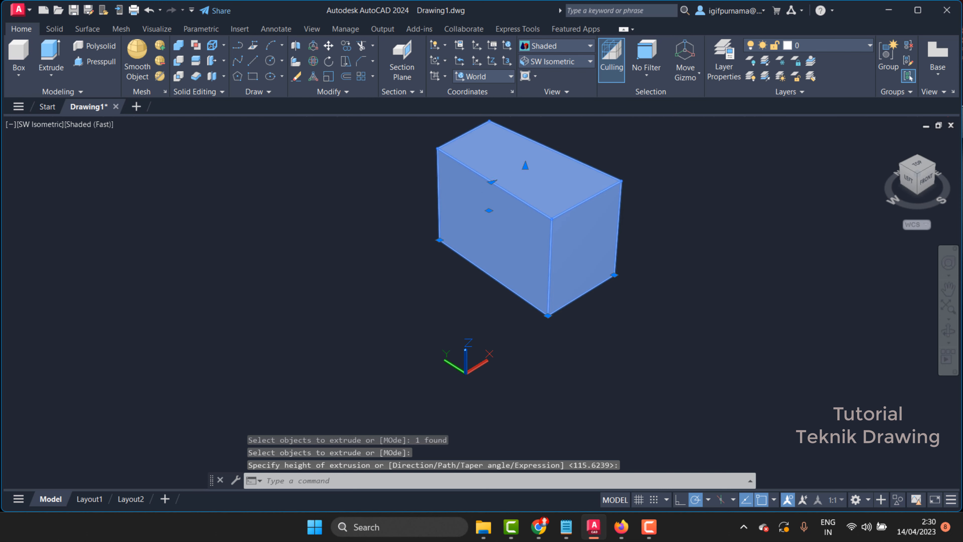
key(Escape)
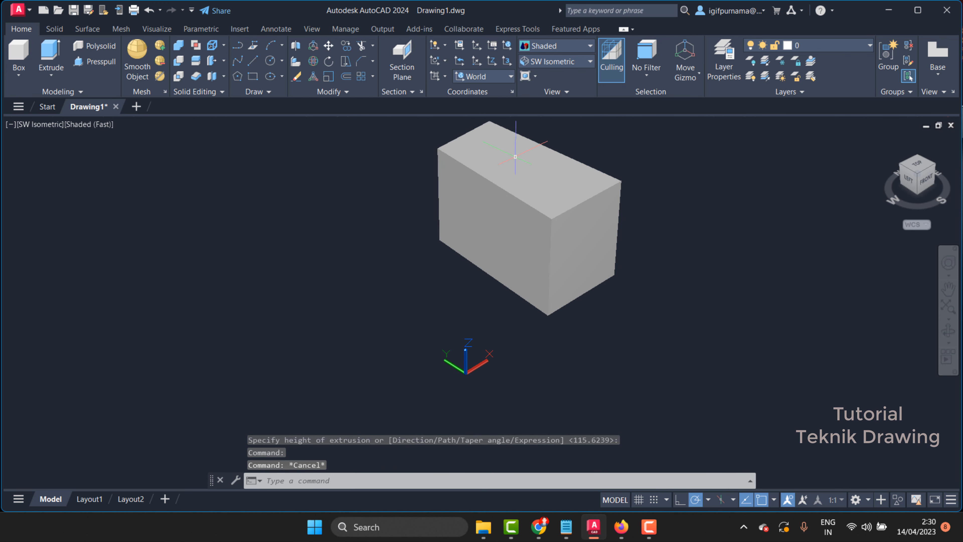
Try to extrude the finished solid block again by its side and top faces.
click(49, 57)
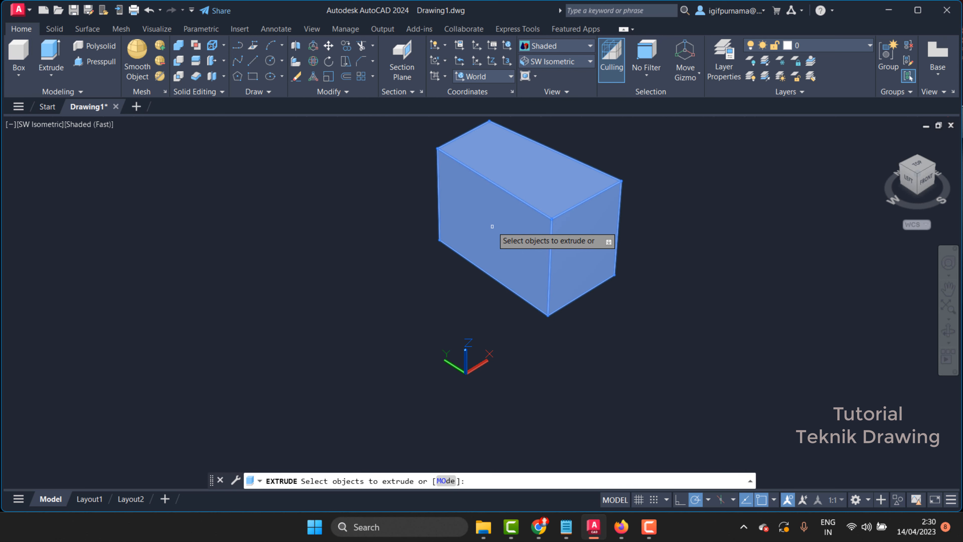
click(494, 219)
right_click(494, 219)
click(517, 225)
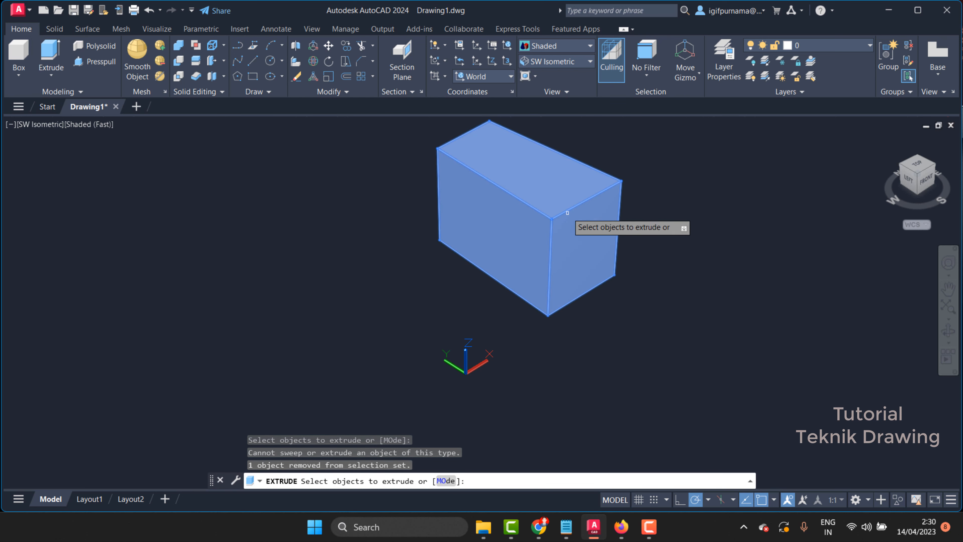
click(533, 178)
right_click(534, 177)
click(550, 194)
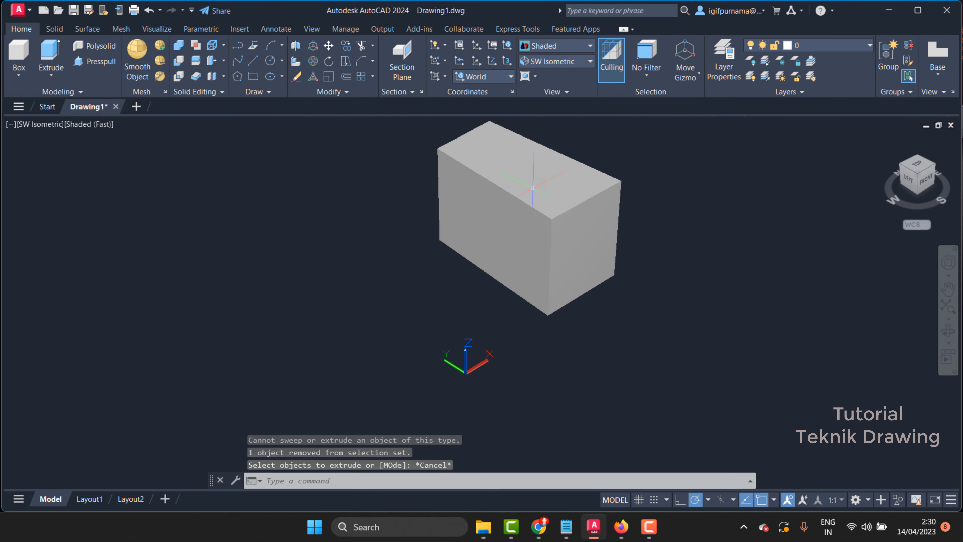
click(522, 190)
key(Escape)
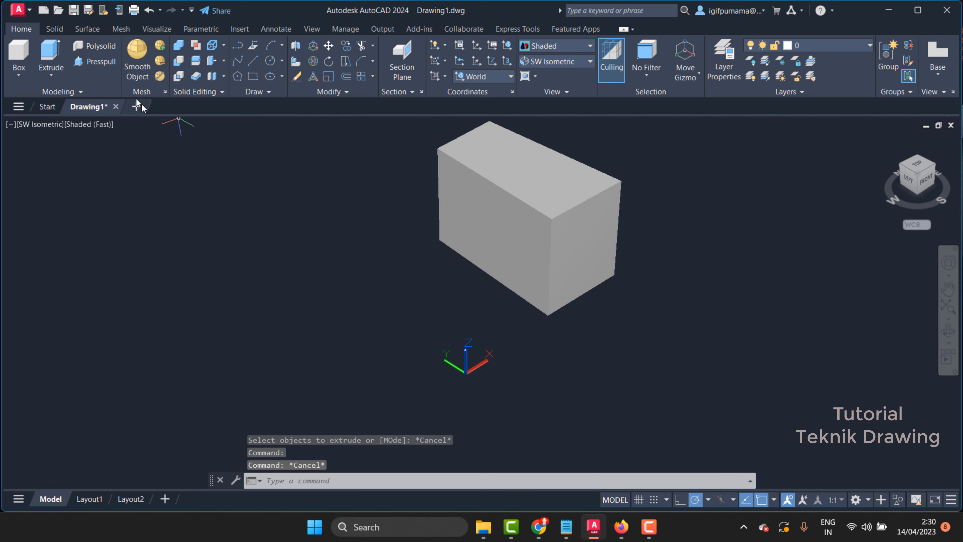
Presspull the block's left face and front face outward to form an L-shaped solid.
click(98, 62)
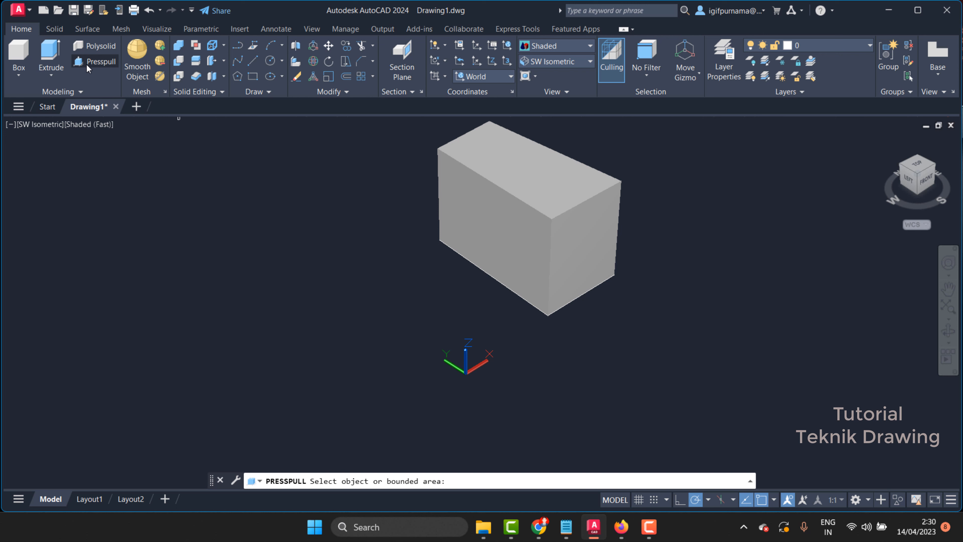
click(511, 222)
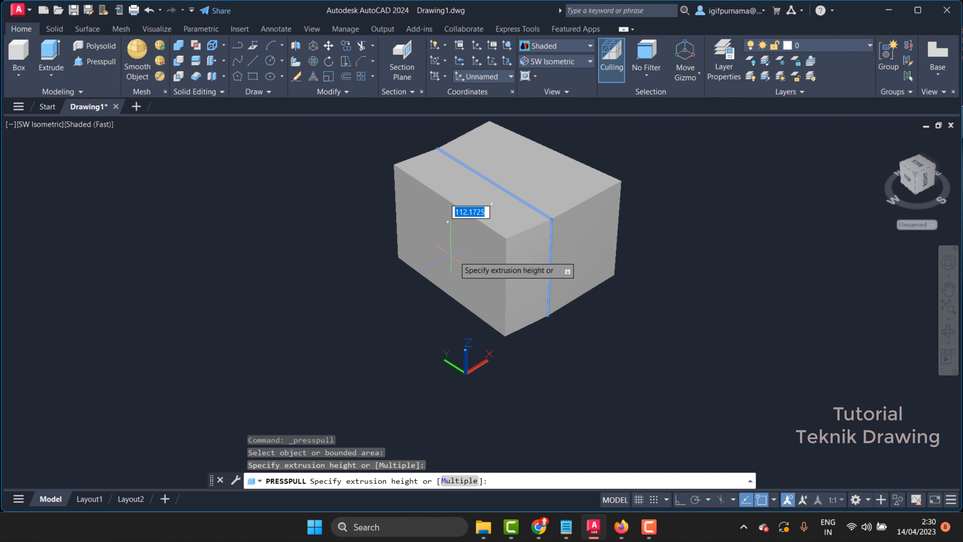
click(204, 330)
click(611, 245)
click(739, 273)
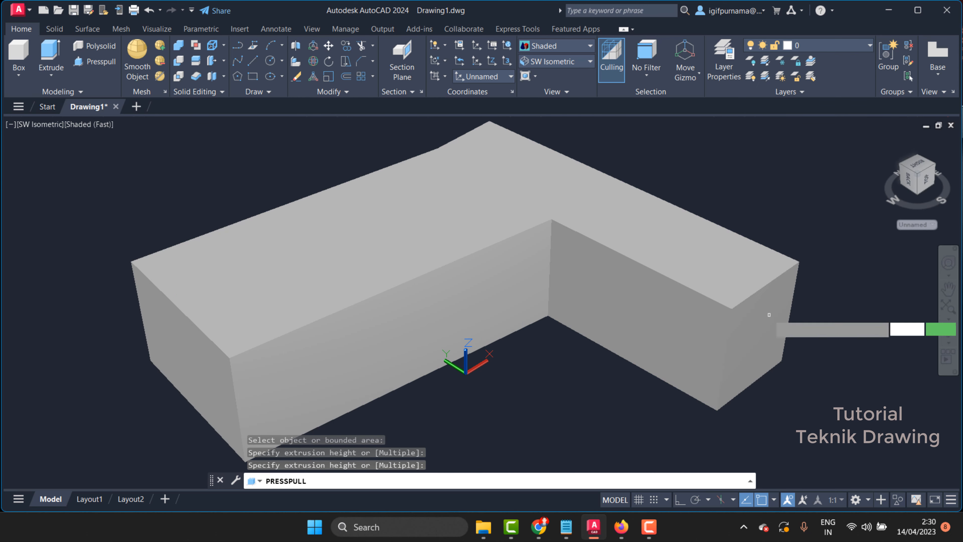
Remove both arms of the L-shaped solid by presspulling their inner faces inward.
click(500, 277)
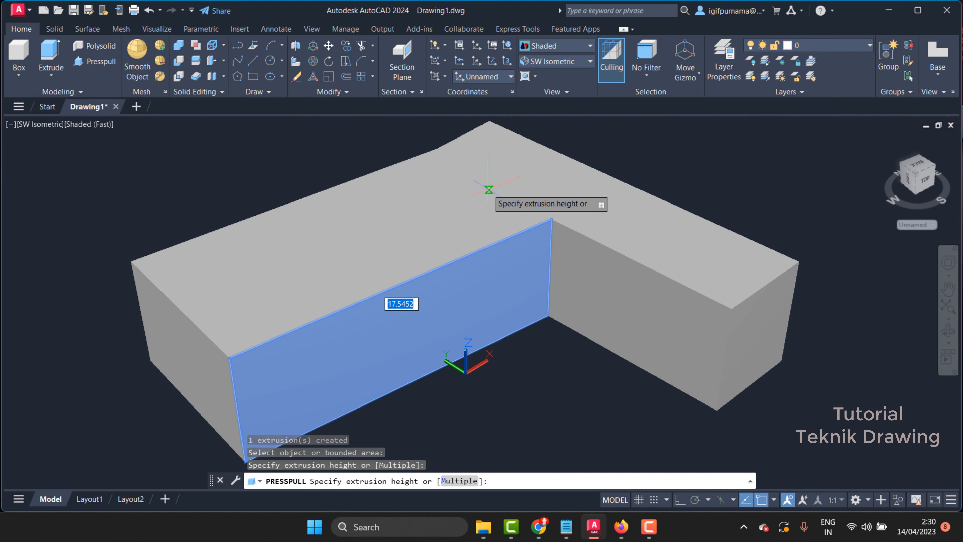
click(496, 192)
click(583, 296)
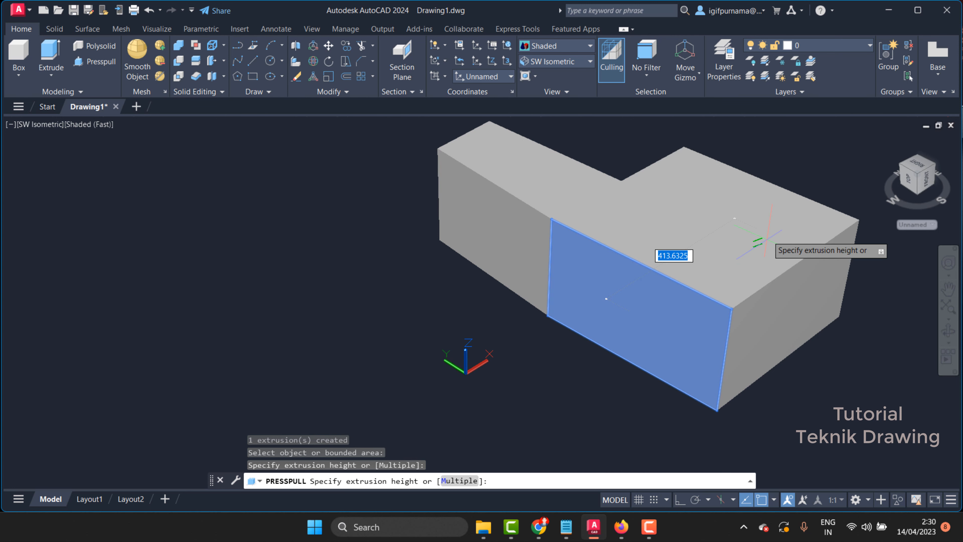
click(755, 280)
Presspull the block's front face outward and cut away its original rear part by pushing the exposed faces inward.
click(563, 260)
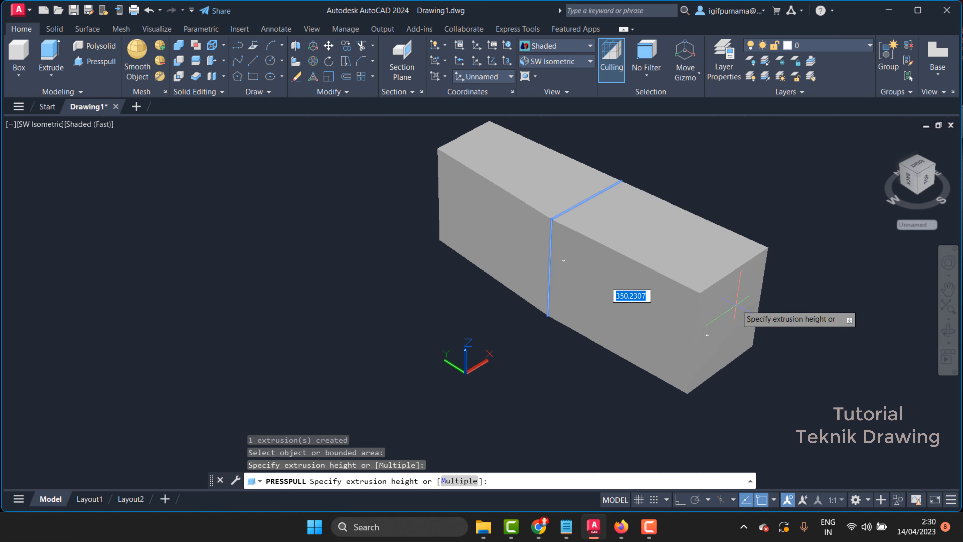
click(713, 303)
click(526, 220)
click(617, 238)
click(461, 178)
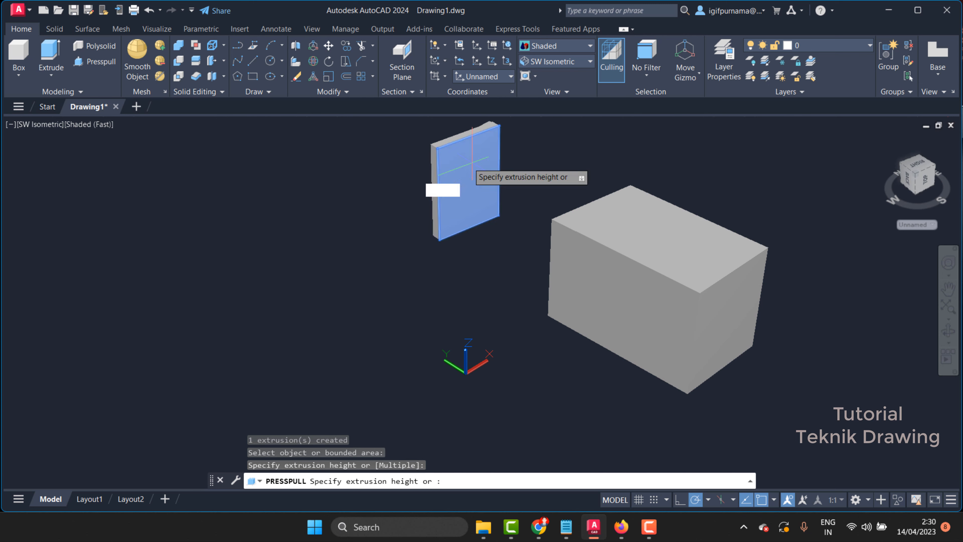
click(473, 198)
Presspull the remaining block's left face far outward and its top face upward.
click(585, 276)
click(315, 375)
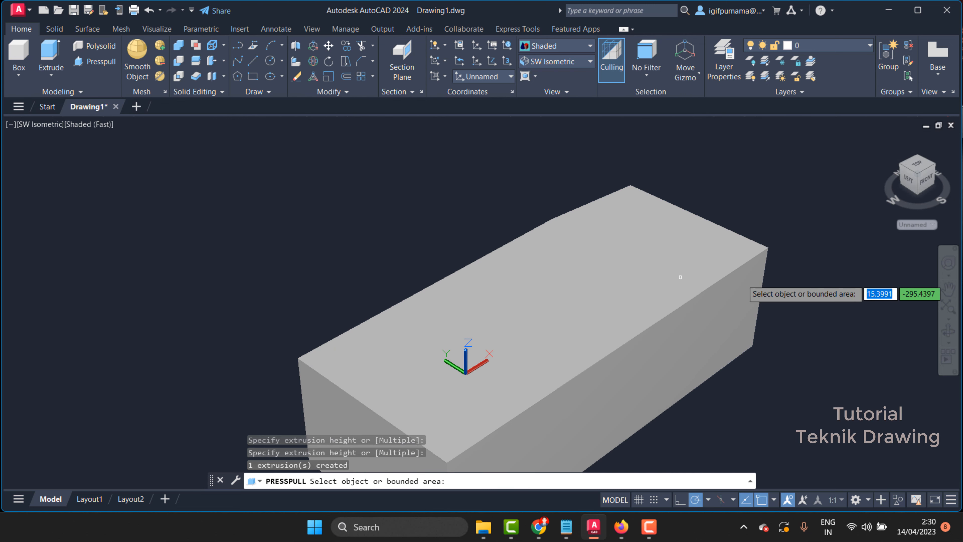
scroll(508, 283, up, 1)
scroll(492, 246, down, 1)
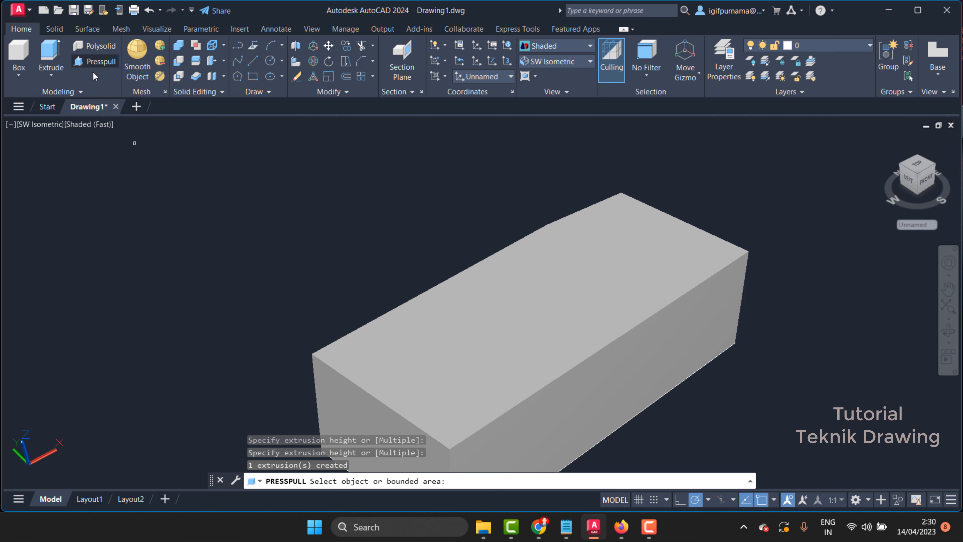
scroll(508, 288, up, 2)
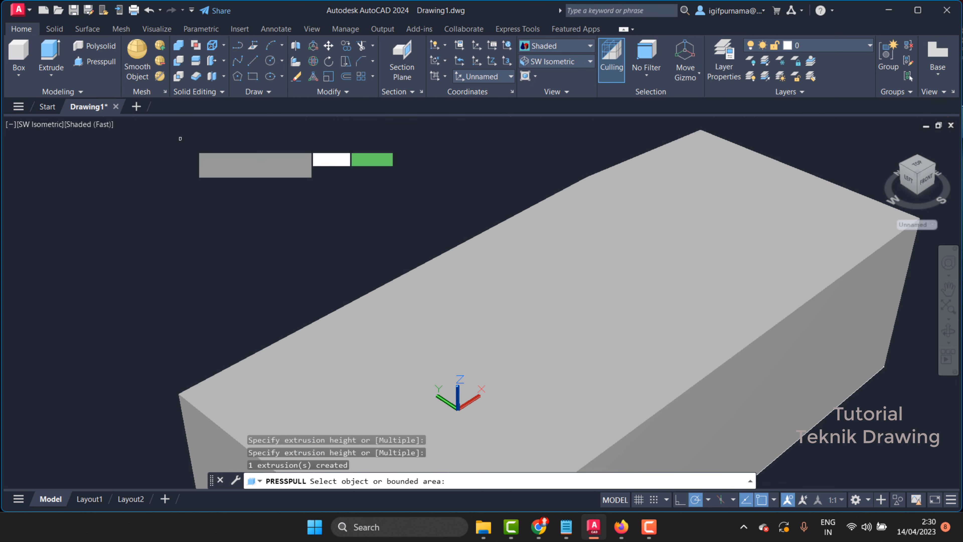
scroll(167, 125, up, 1)
scroll(257, 197, down, 3)
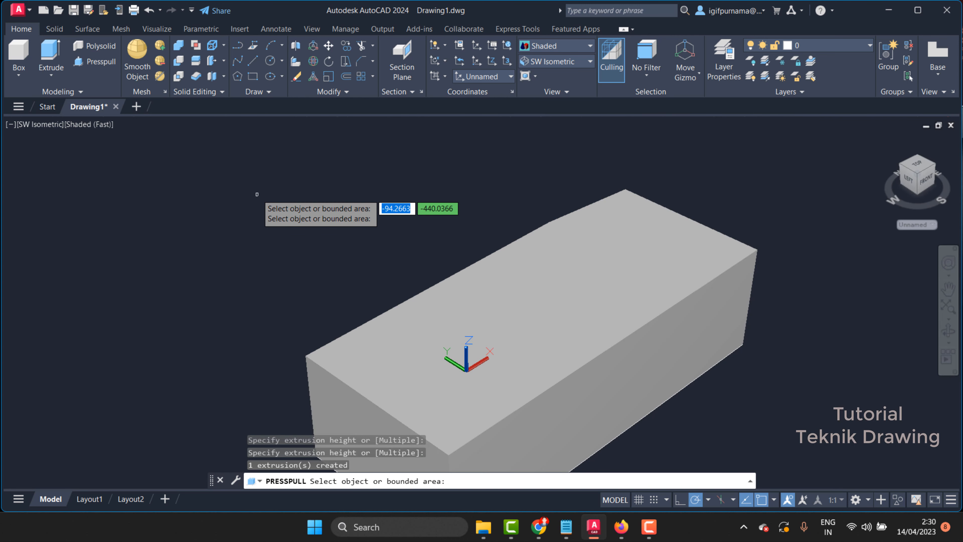
shift+middle_drag(257, 195, 441, 344)
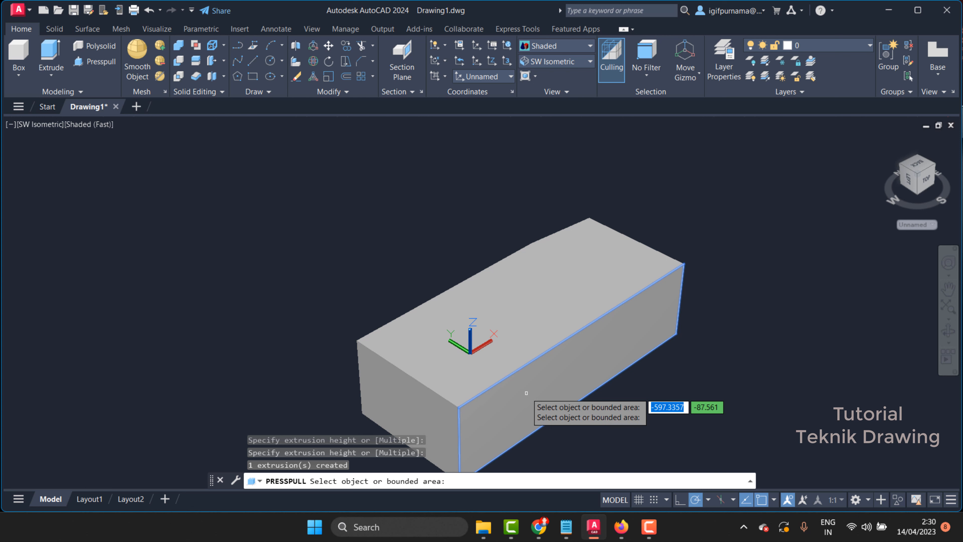
scroll(526, 393, down, 4)
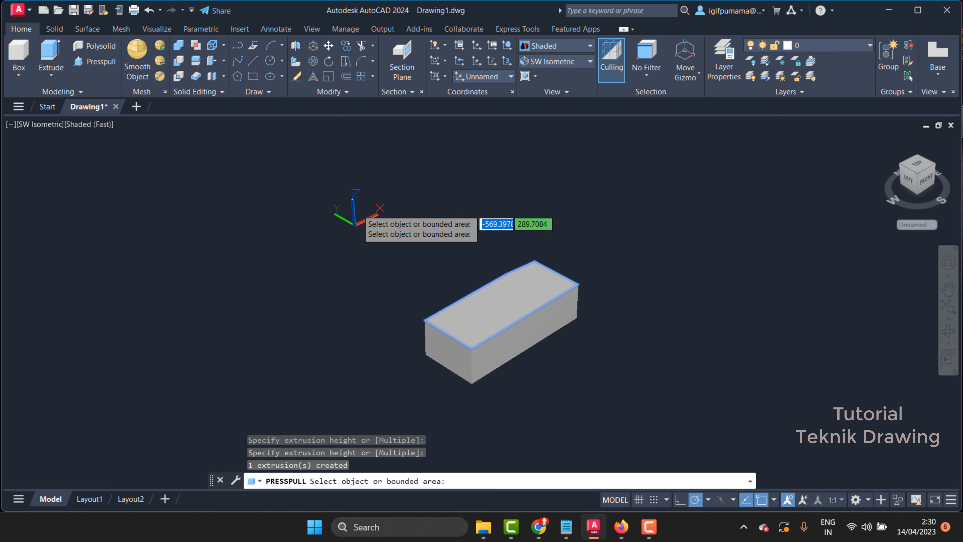
click(517, 302)
click(510, 210)
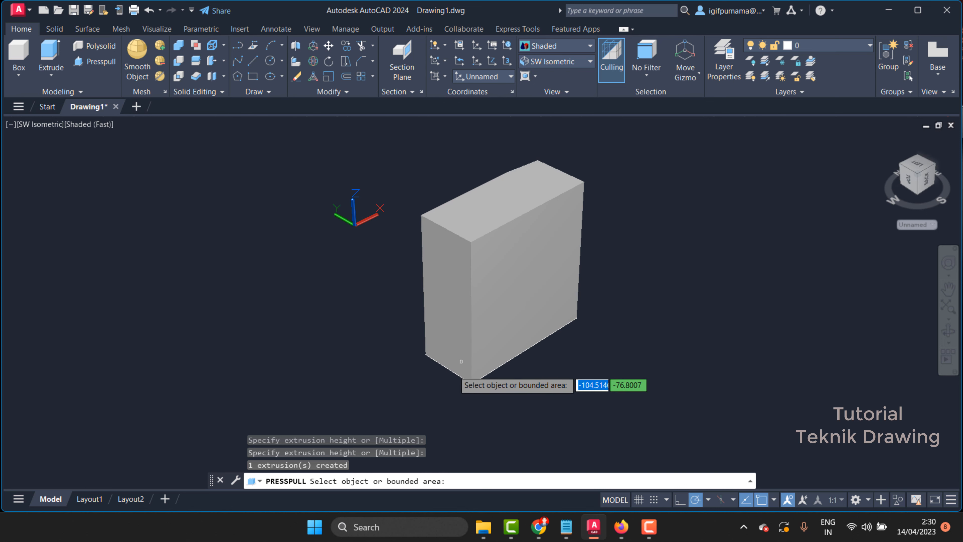
Presspull the tall block's front and left faces to reshape it into a thin upright plate.
click(516, 341)
click(477, 309)
click(522, 318)
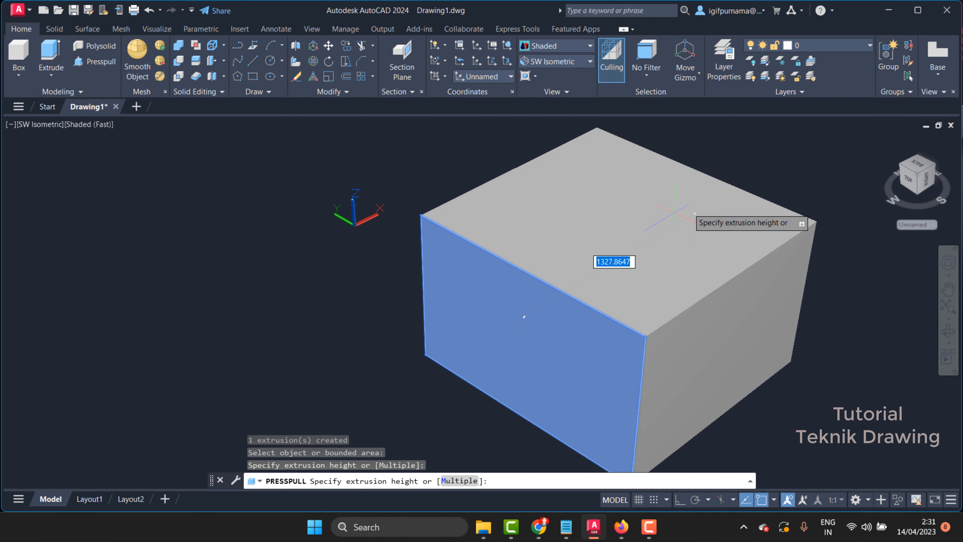
click(523, 319)
click(694, 339)
click(531, 214)
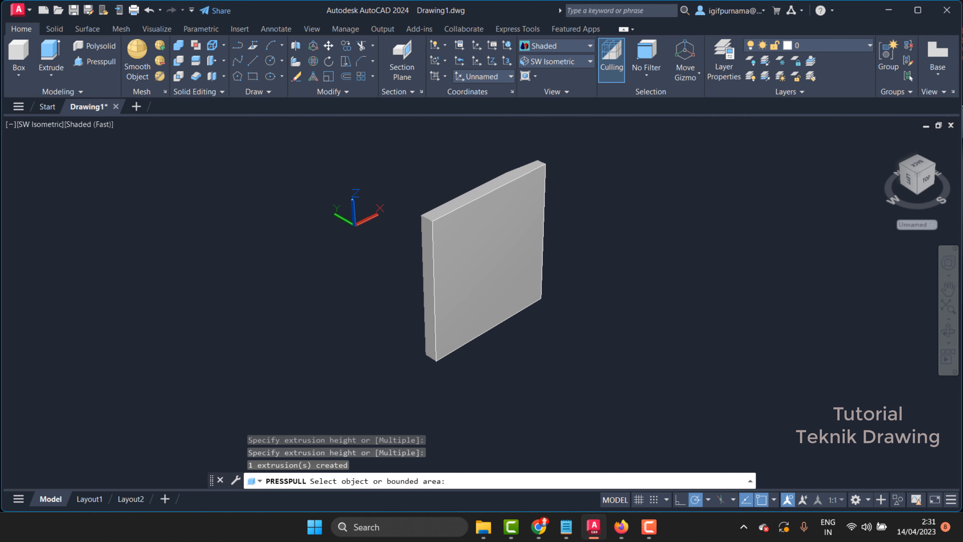
click(511, 232)
click(511, 233)
click(545, 220)
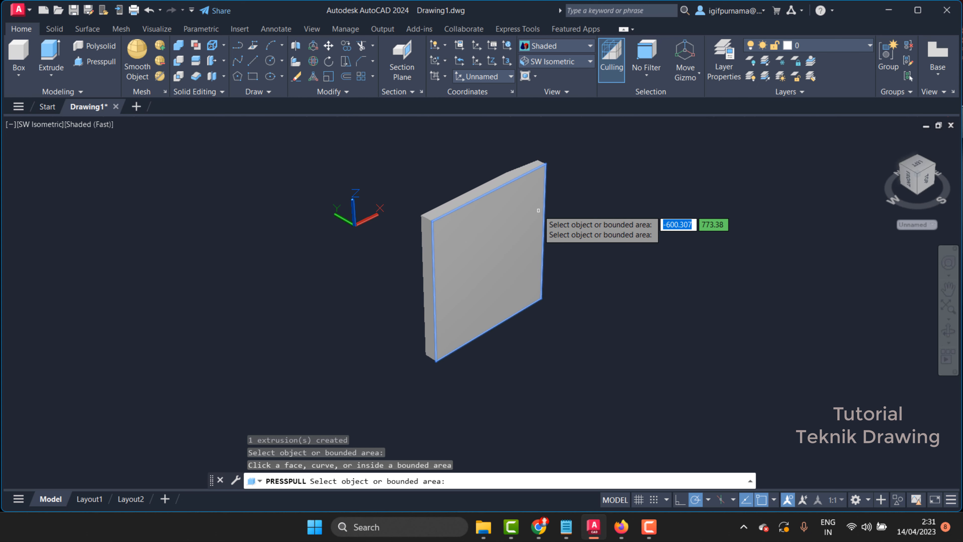
key(Escape)
click(568, 205)
click(189, 119)
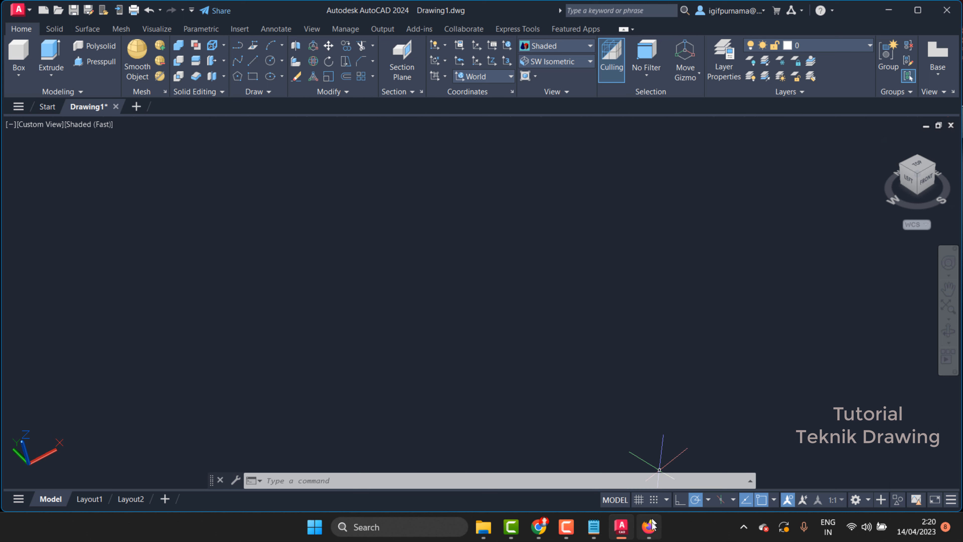
Switch to Firefox and look over the PDF module's basic 3D commands page and the Google results for "perintah autocad 3d pdf".
click(681, 533)
click(648, 527)
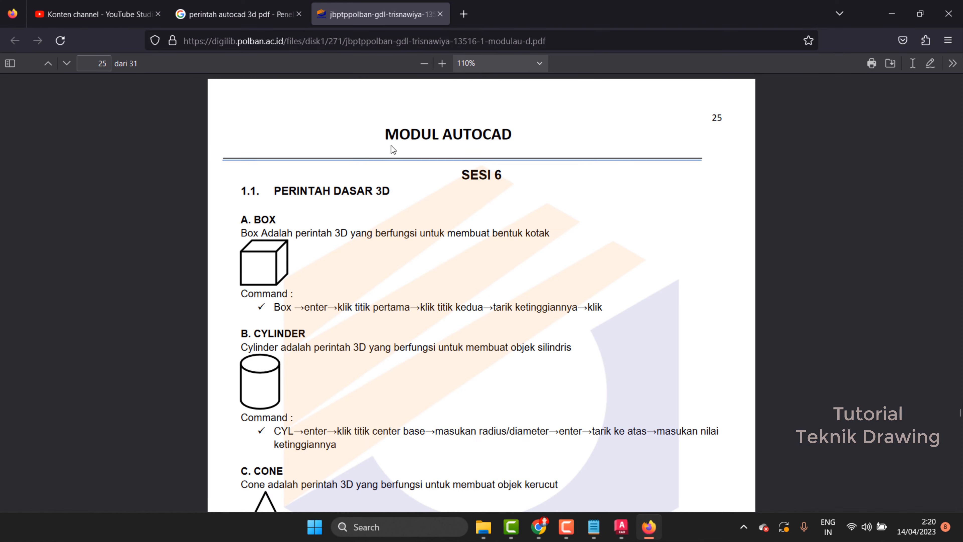
scroll(480, 148, up, 3)
scroll(478, 144, up, 2)
scroll(477, 146, down, 3)
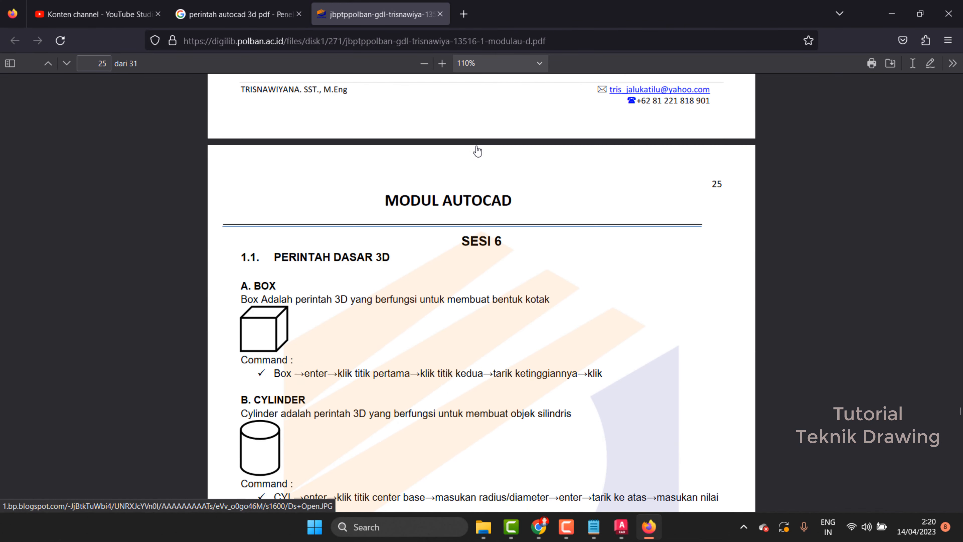
click(239, 14)
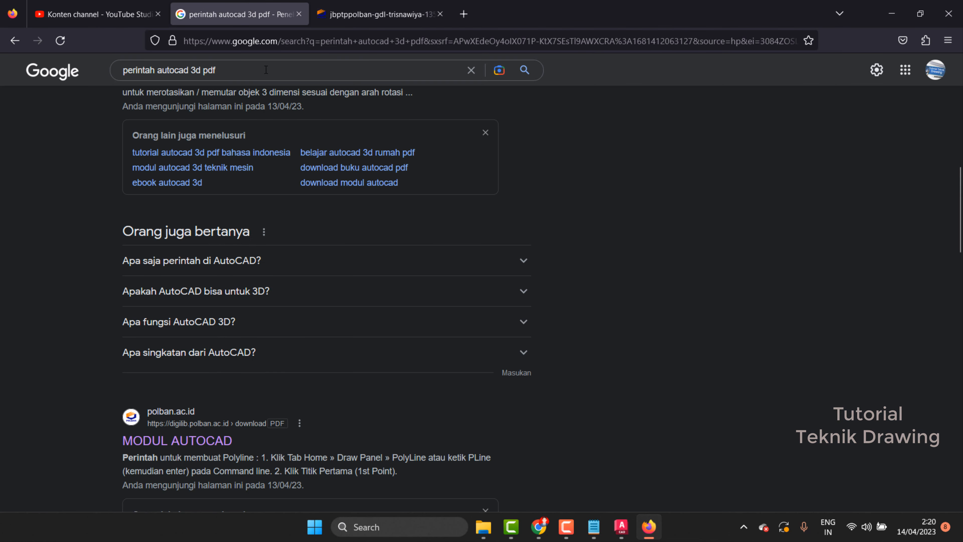
scroll(291, 115, up, 10)
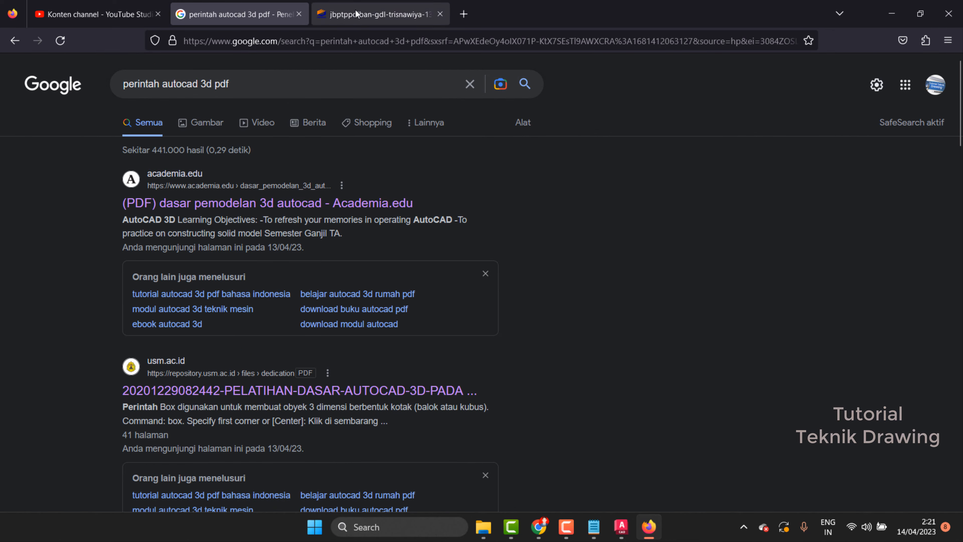
Read the PDF module's 3D Modeling section on Extrude and Revolve, and return to AutoCAD.
click(359, 15)
scroll(469, 235, down, 15)
scroll(466, 233, down, 20)
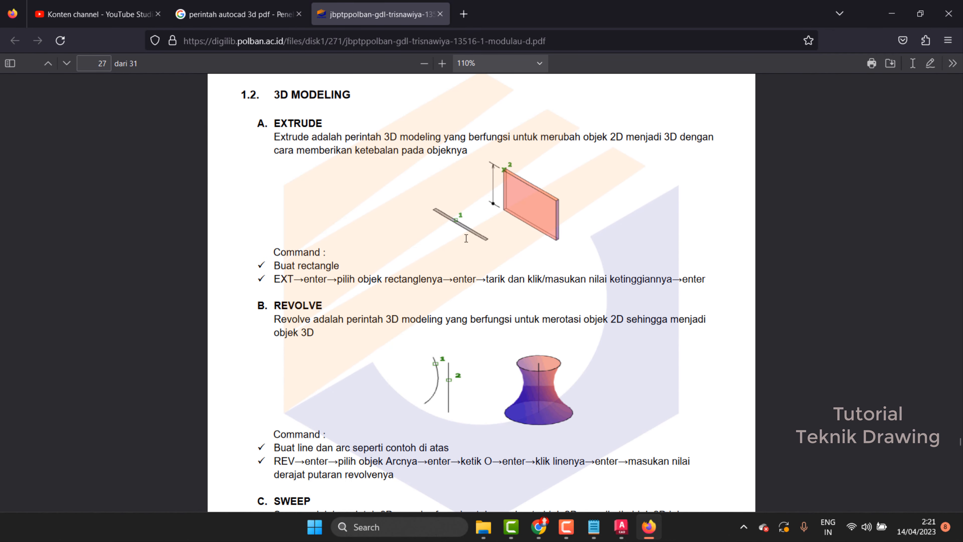
click(892, 14)
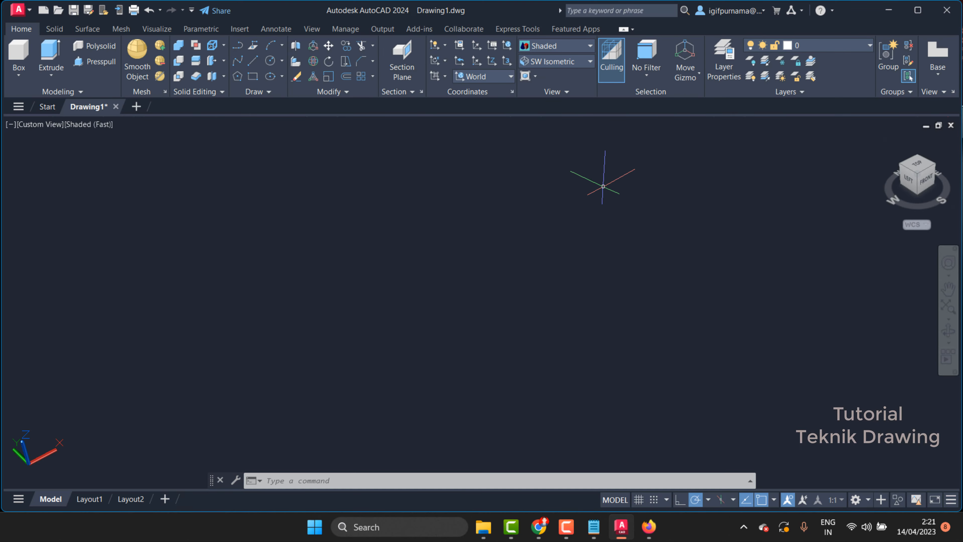